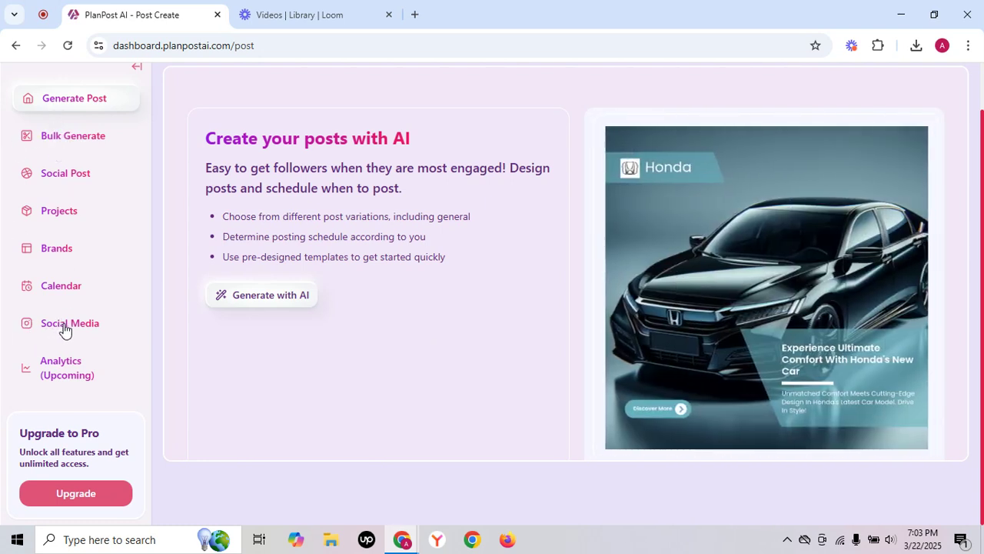
Disconnect the Facebook account from the social platforms and start reconnecting it with its previous settings open for editing.
click(65, 329)
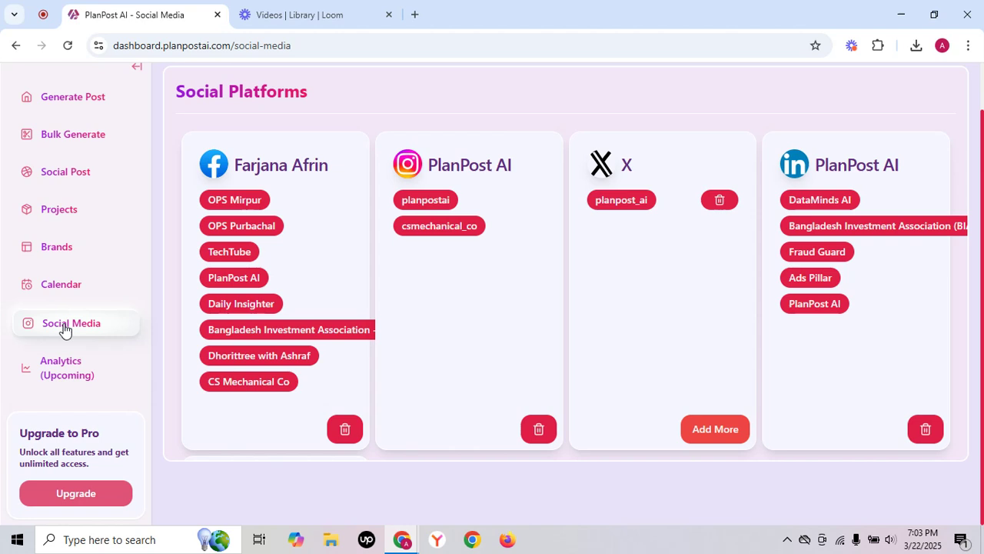
click(346, 428)
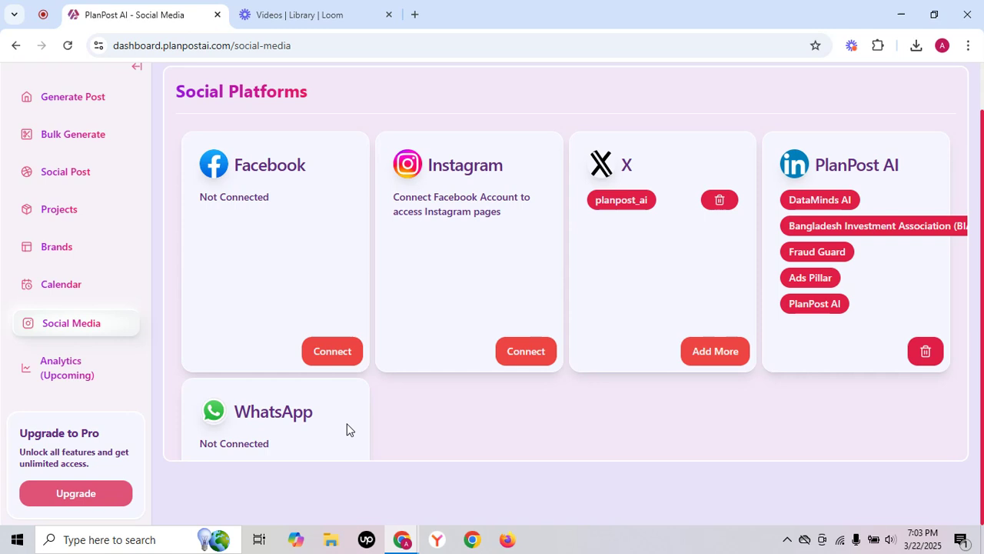
click(342, 354)
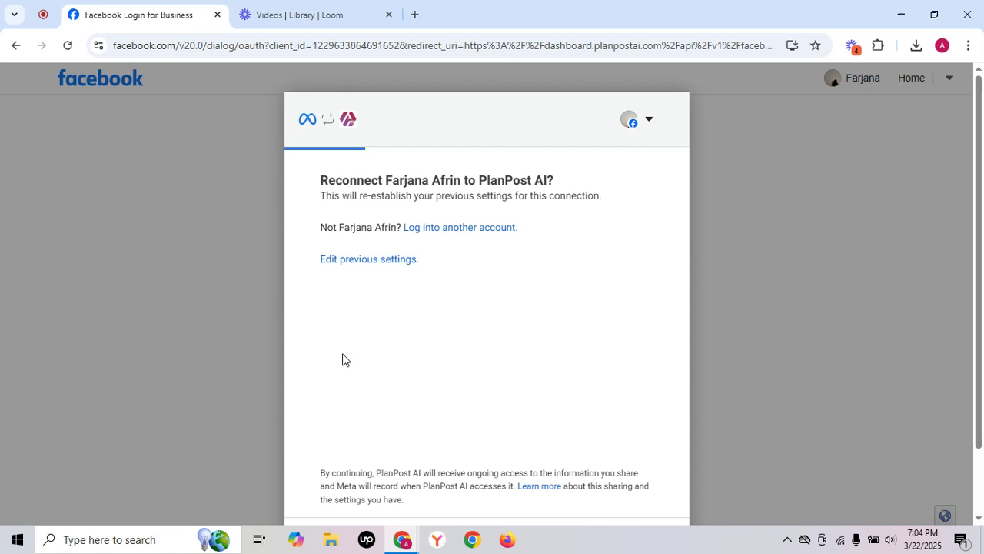
click(358, 262)
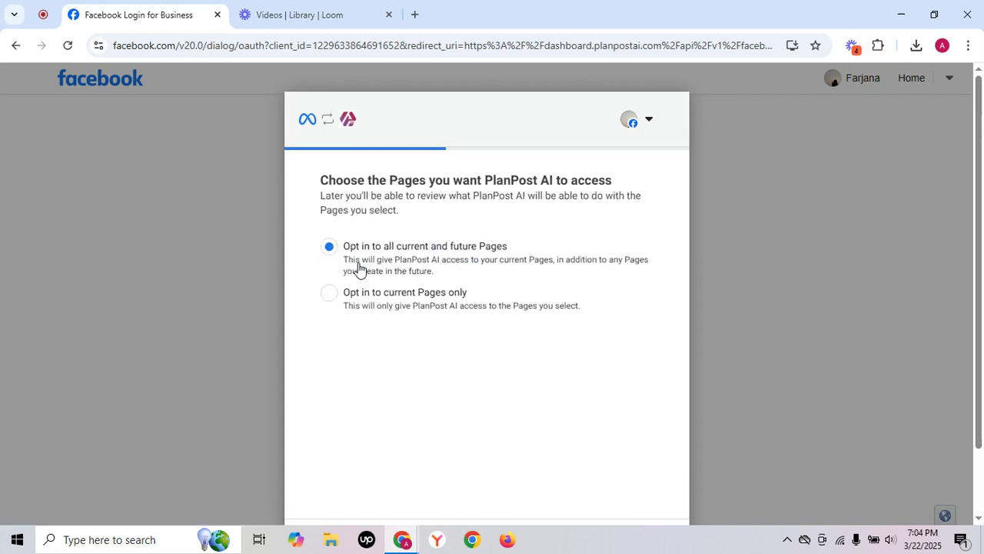
Grant PlanPost AI access to all current and future Facebook Pages.
scroll(359, 267, down, 1)
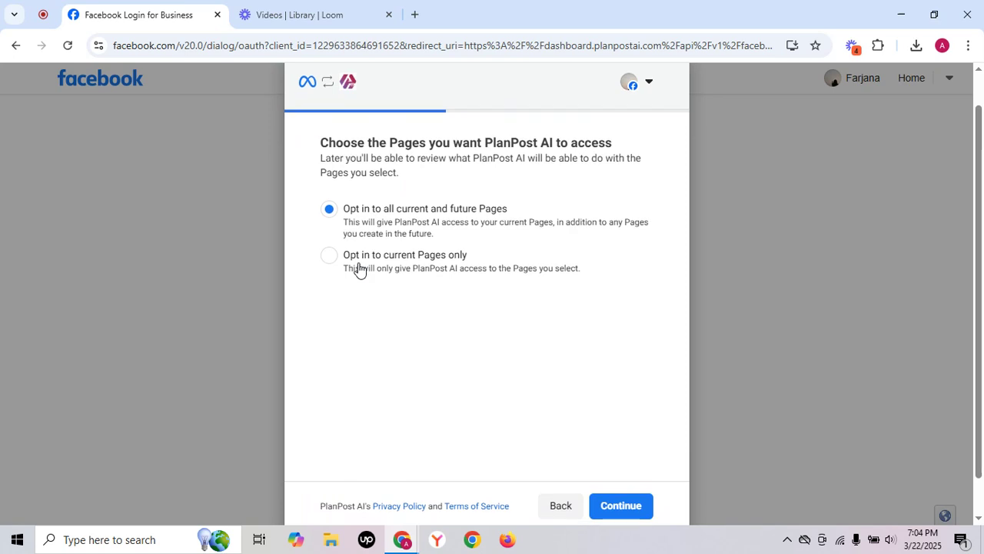
click(359, 268)
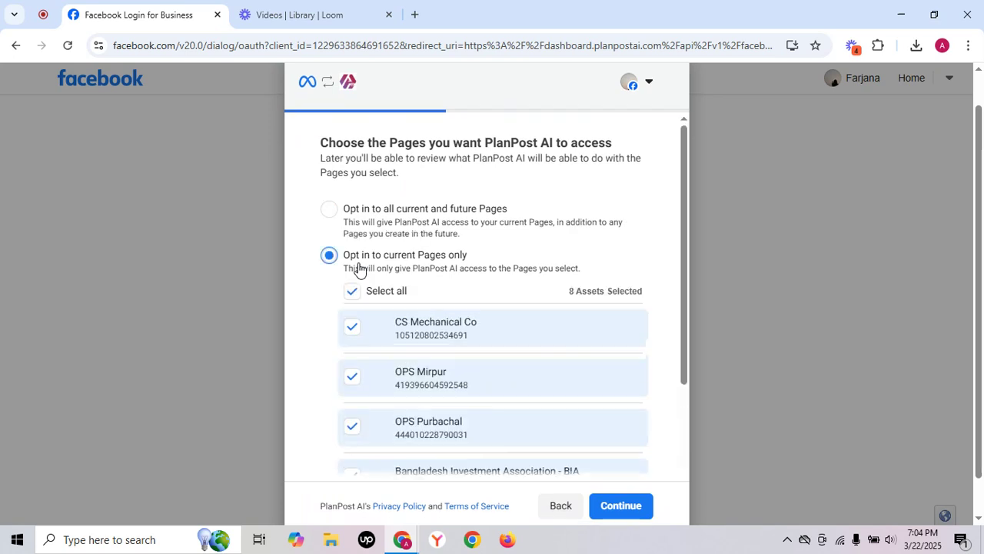
scroll(404, 452, down, 1)
scroll(404, 452, up, 1)
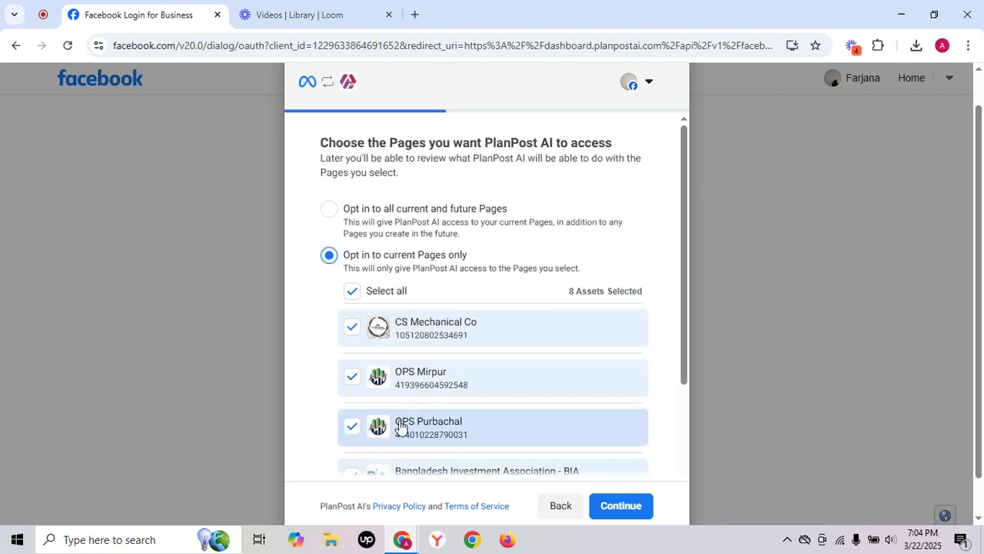
click(329, 210)
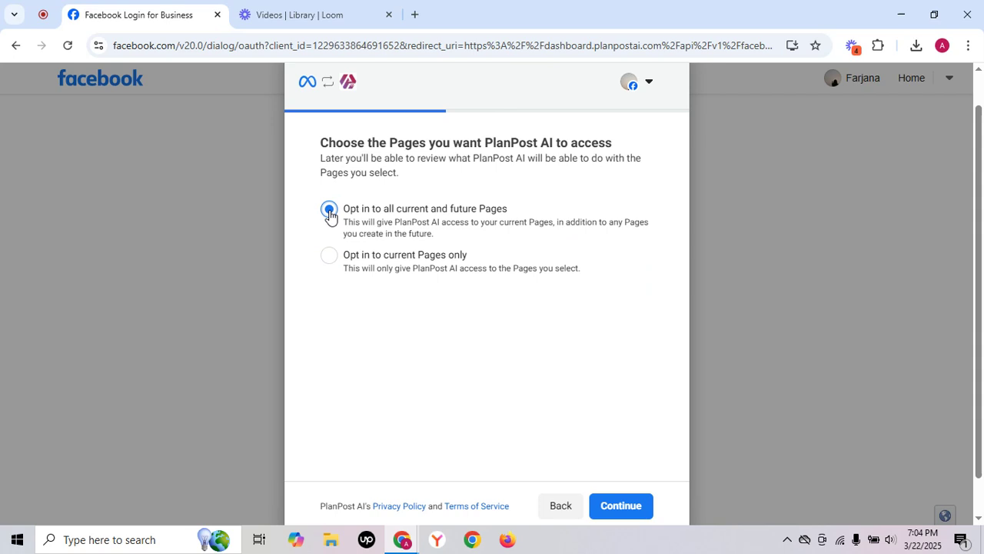
scroll(645, 307, down, 1)
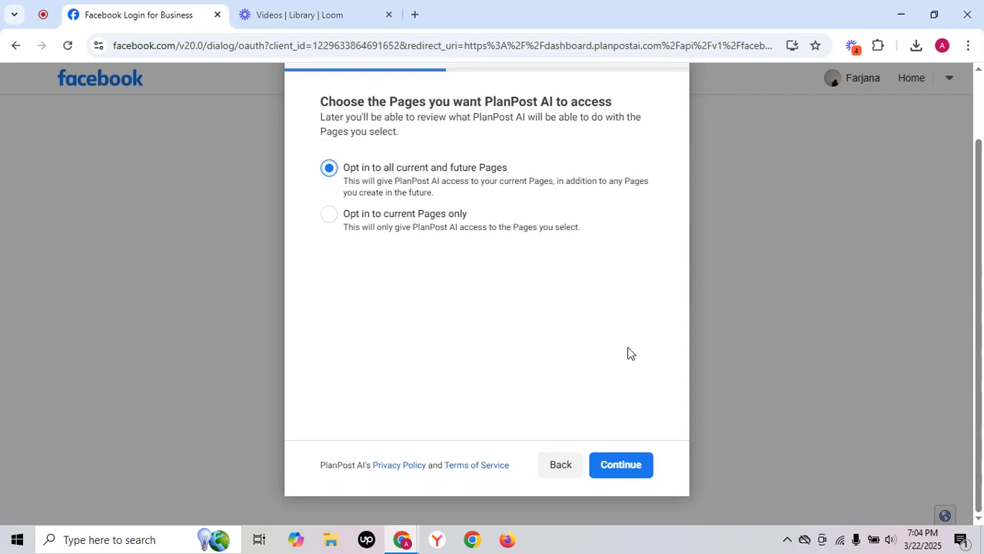
click(614, 461)
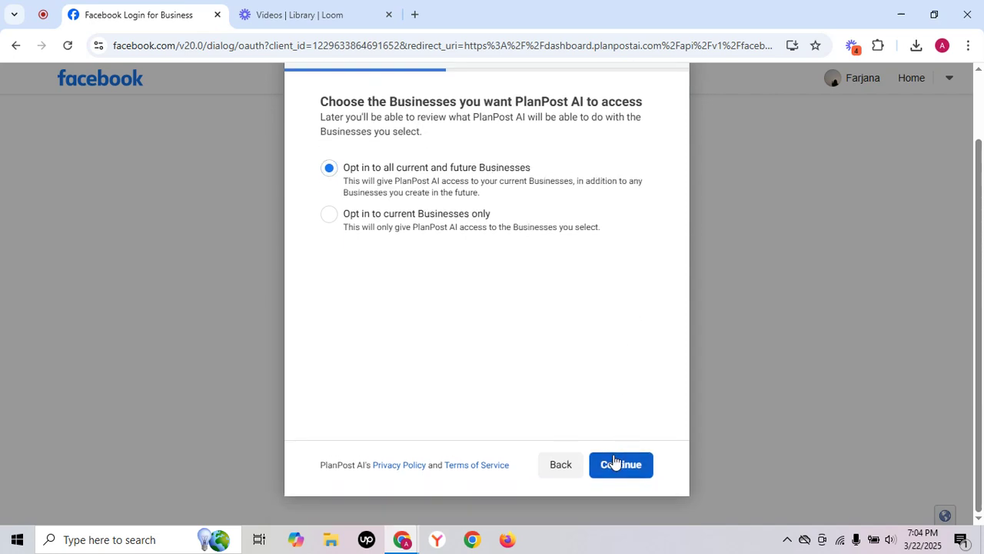
Opt in to all current and future Businesses and Instagram accounts, and save the Facebook connection.
click(614, 461)
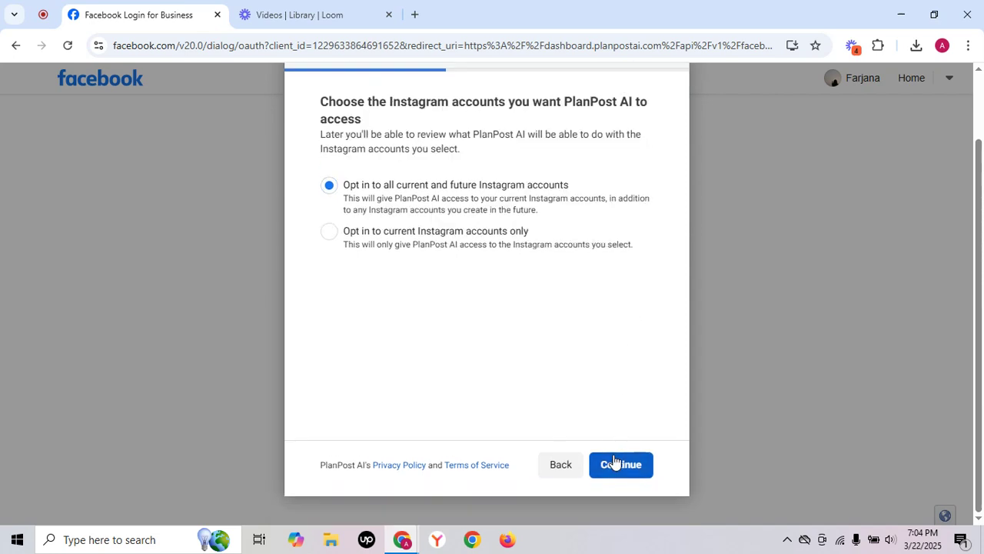
click(614, 461)
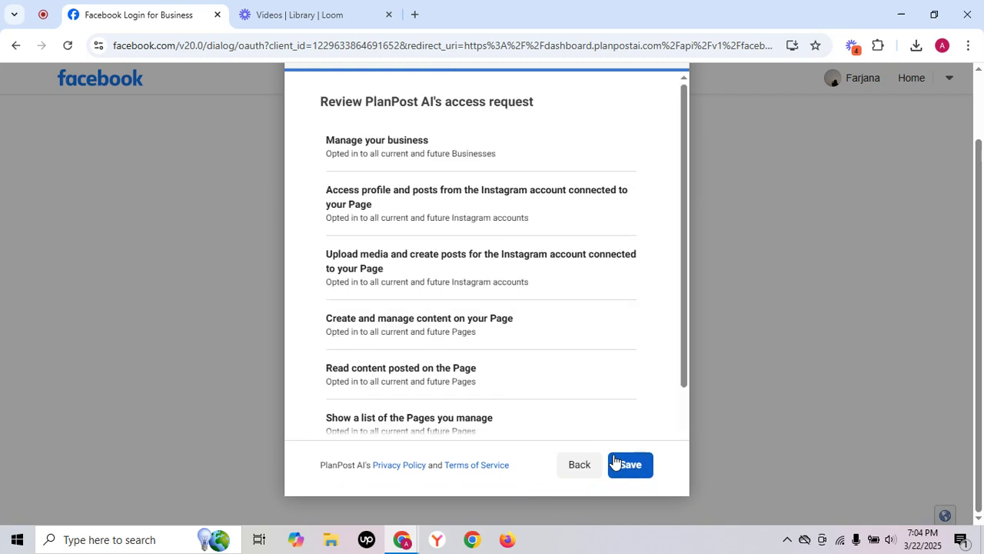
click(616, 463)
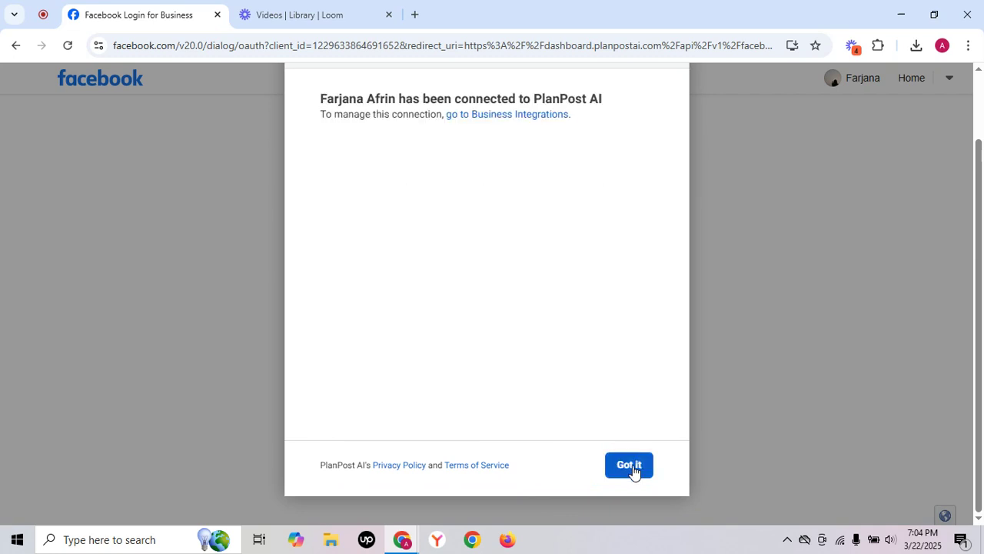
click(633, 471)
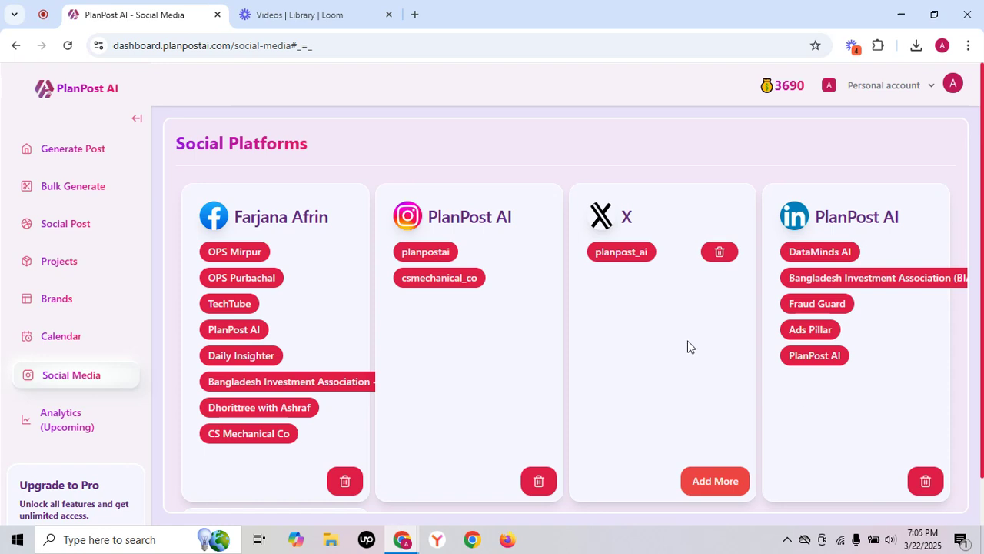
Edit the PlanPost AI brand, linking Facebook page PlanPost AI and Instagram page planpostai, with planpost_ai selected for X.
click(61, 306)
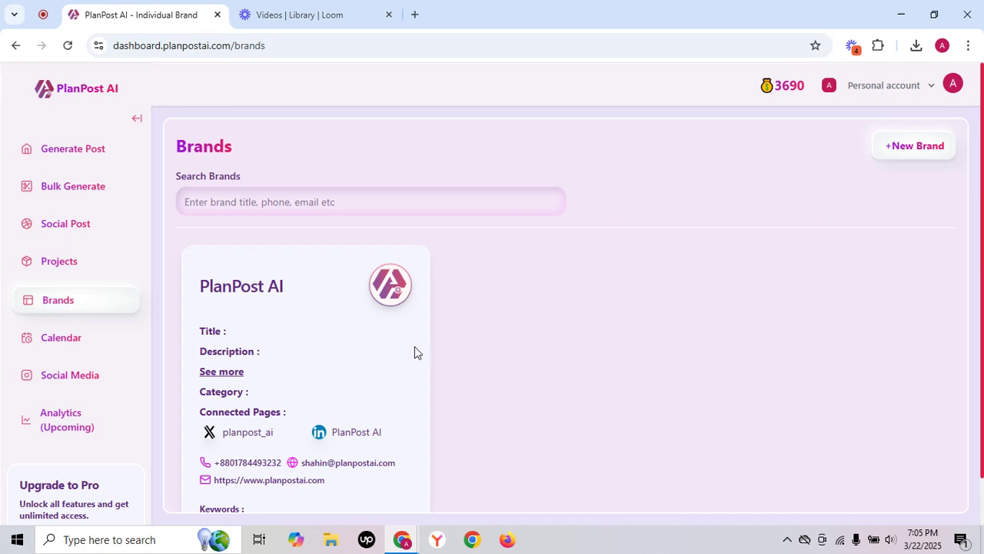
scroll(414, 347, down, 1)
scroll(415, 346, down, 2)
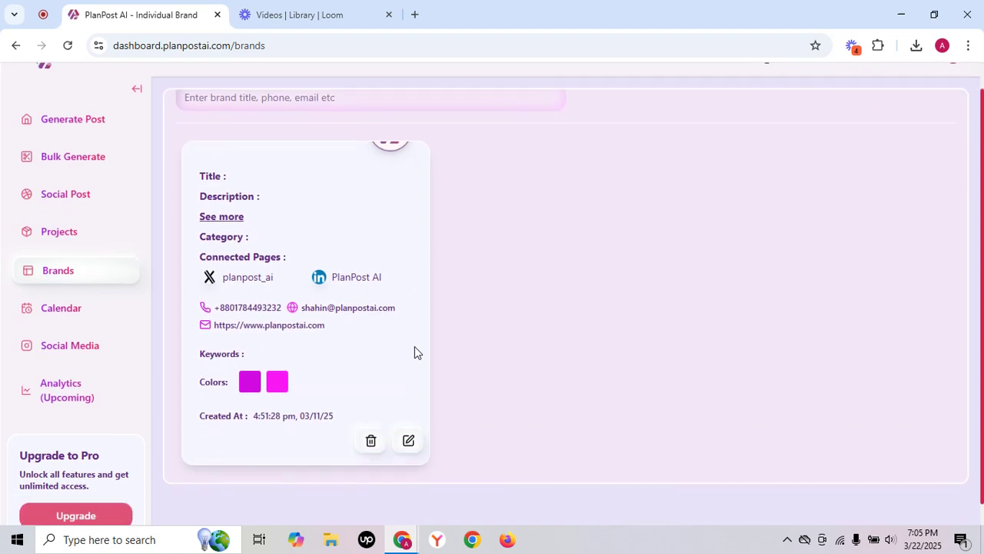
click(409, 434)
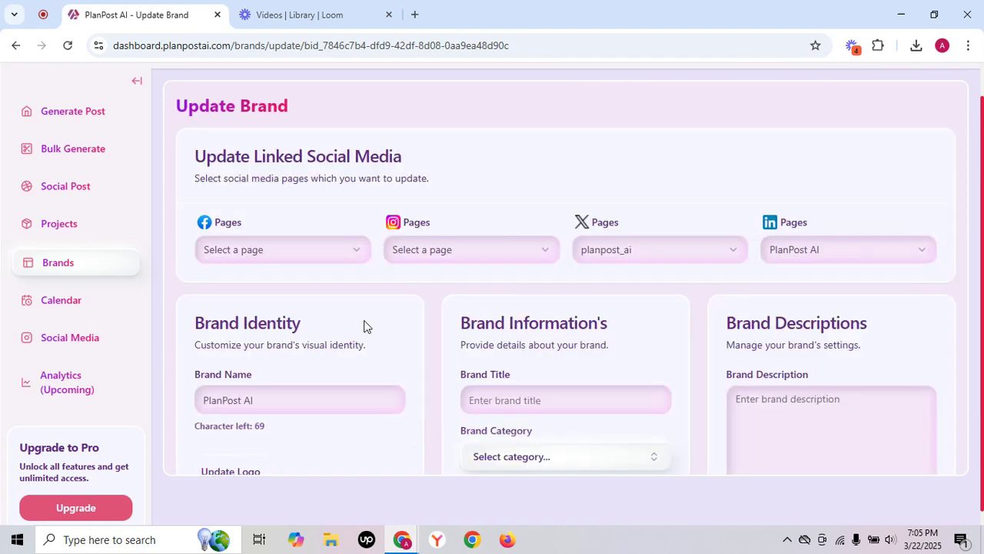
click(336, 257)
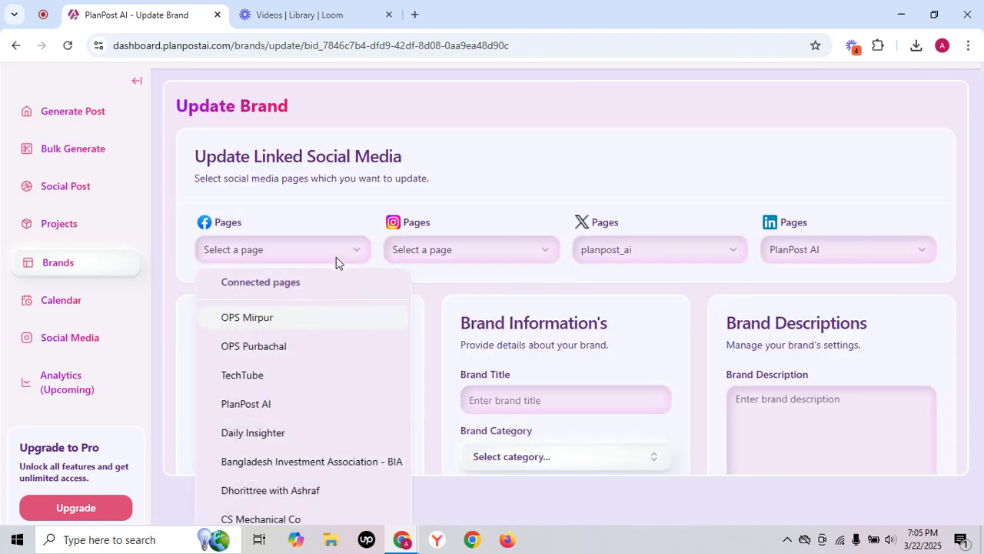
click(302, 403)
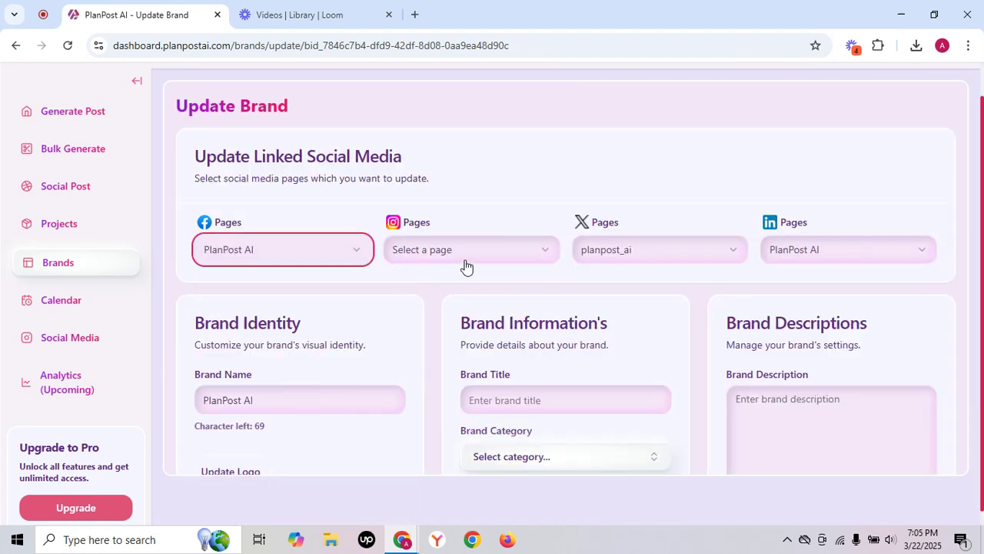
click(485, 250)
click(462, 317)
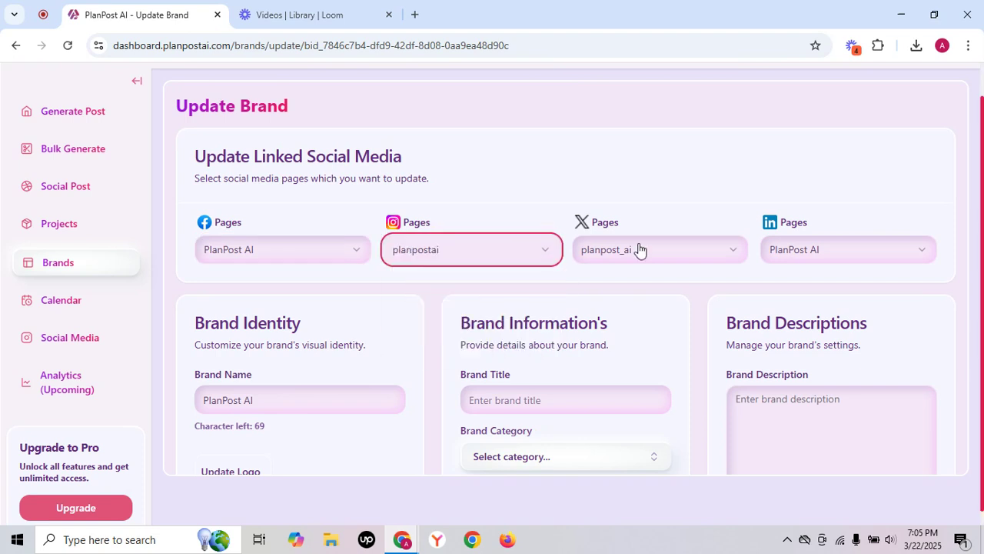
click(695, 245)
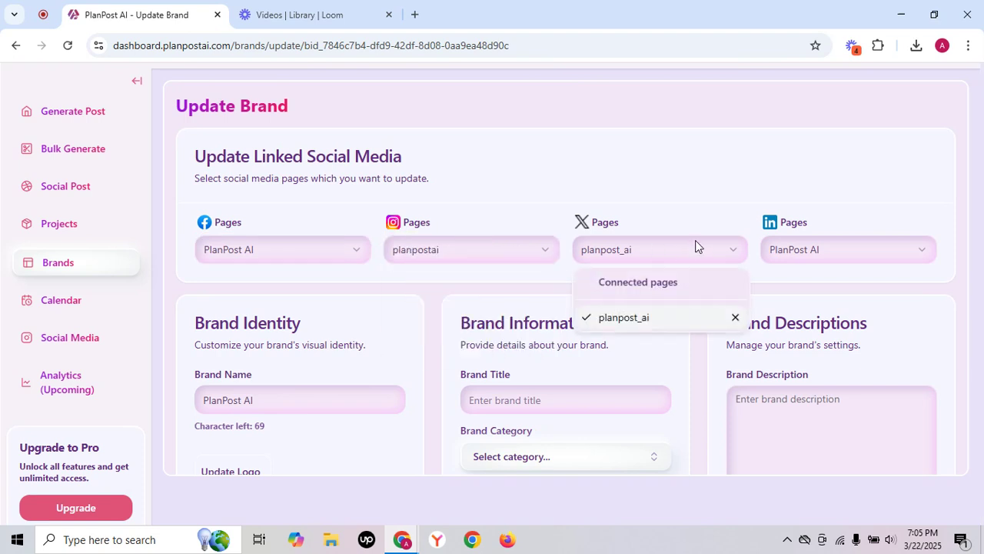
click(675, 319)
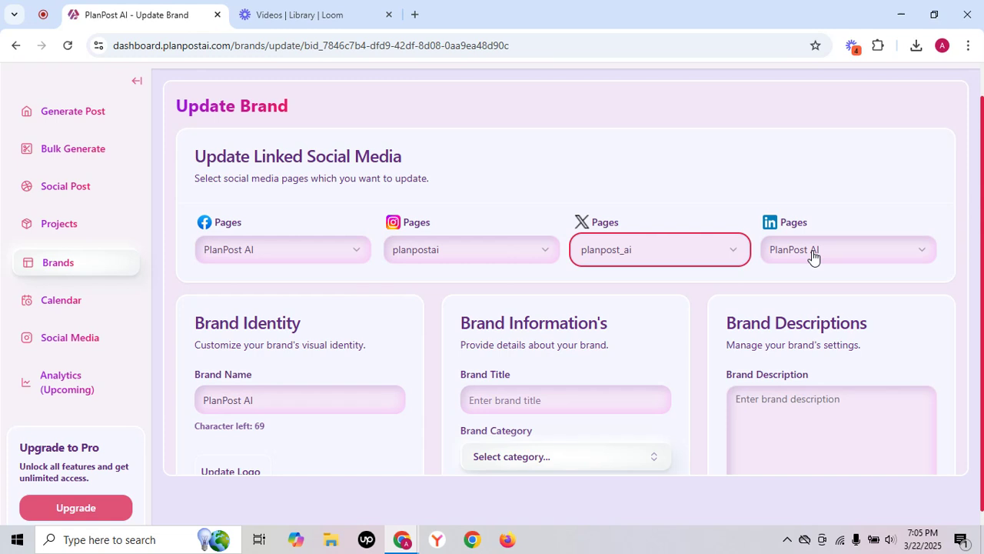
Review the brand's identity, information, description and color fields, and save the brand update.
scroll(427, 303, down, 2)
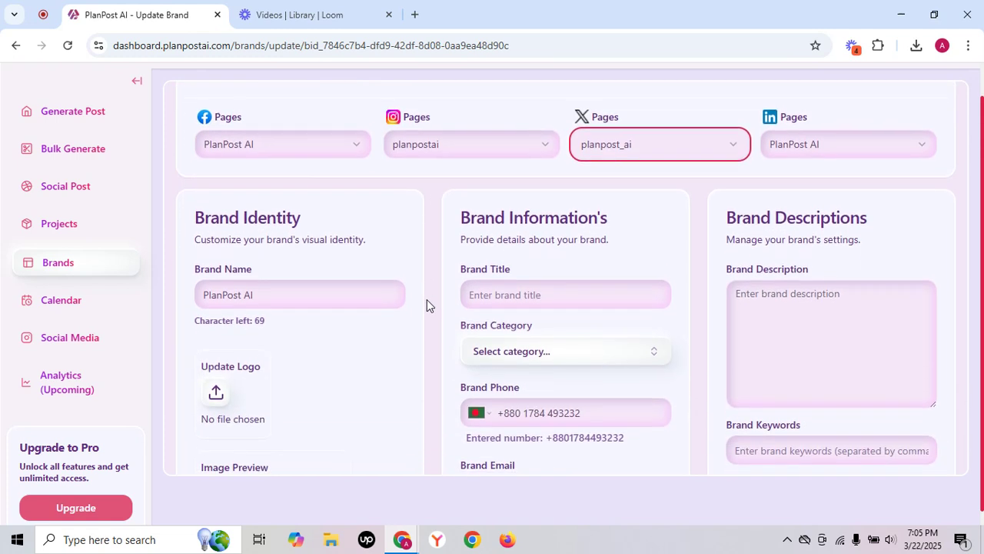
scroll(427, 304, down, 2)
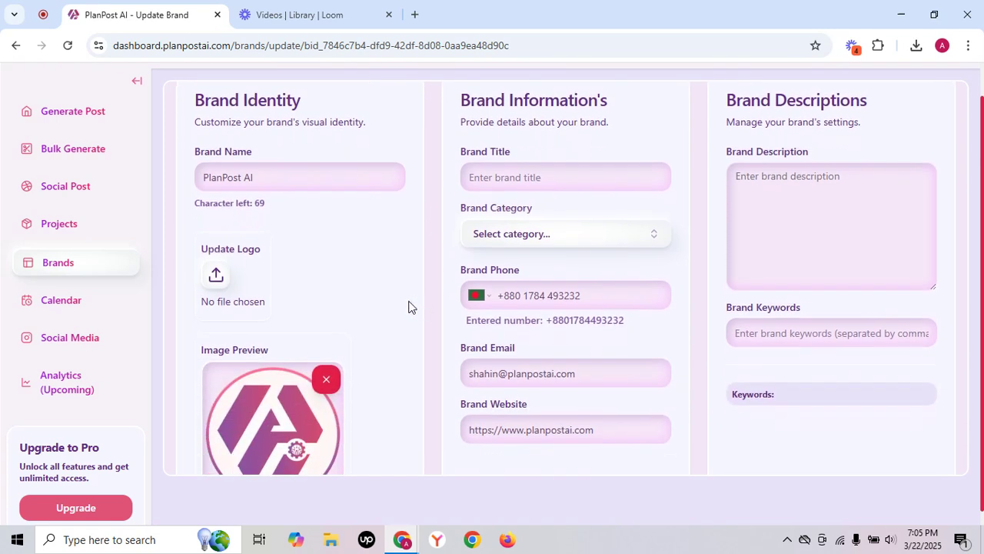
scroll(617, 390, down, 3)
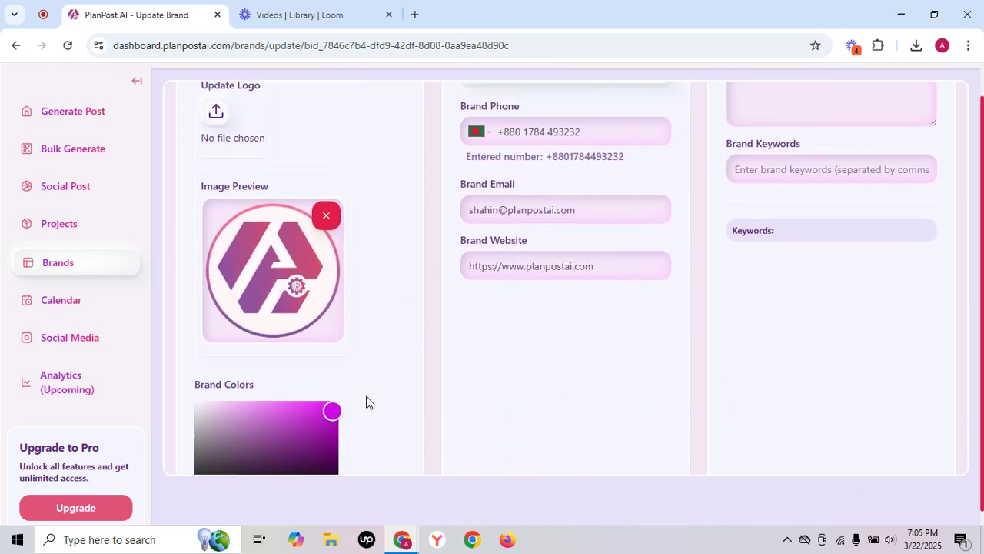
scroll(367, 402, down, 2)
scroll(547, 297, up, 5)
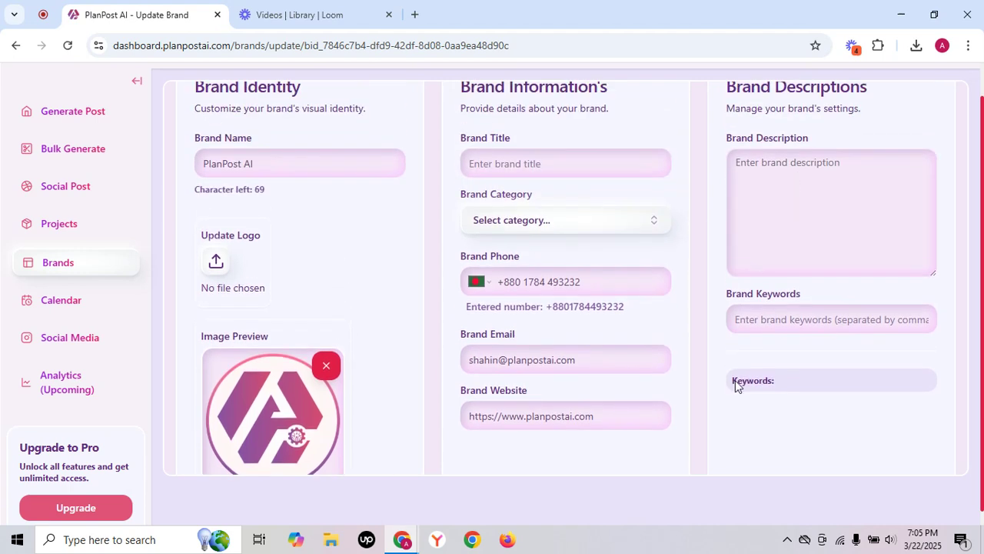
scroll(738, 384, down, 4)
scroll(827, 395, down, 2)
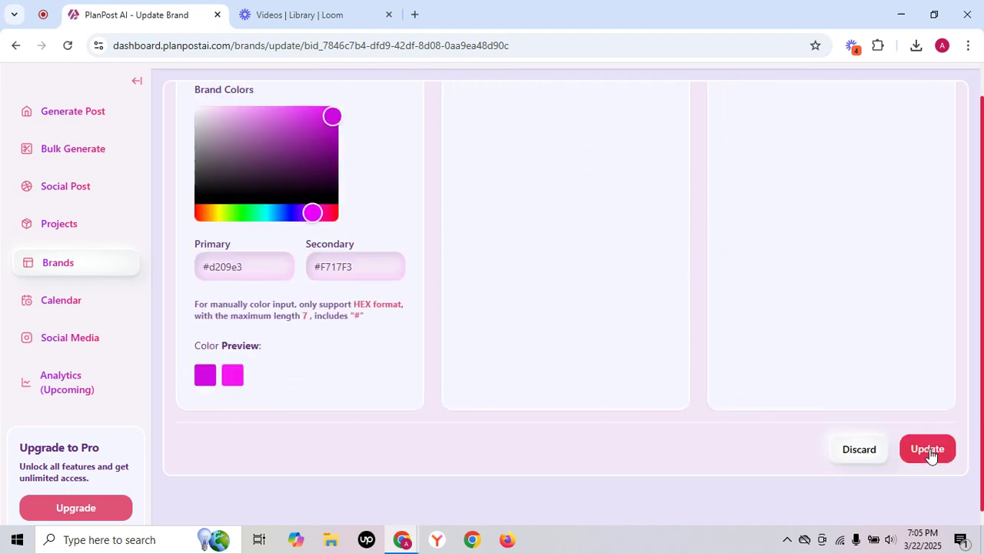
click(929, 448)
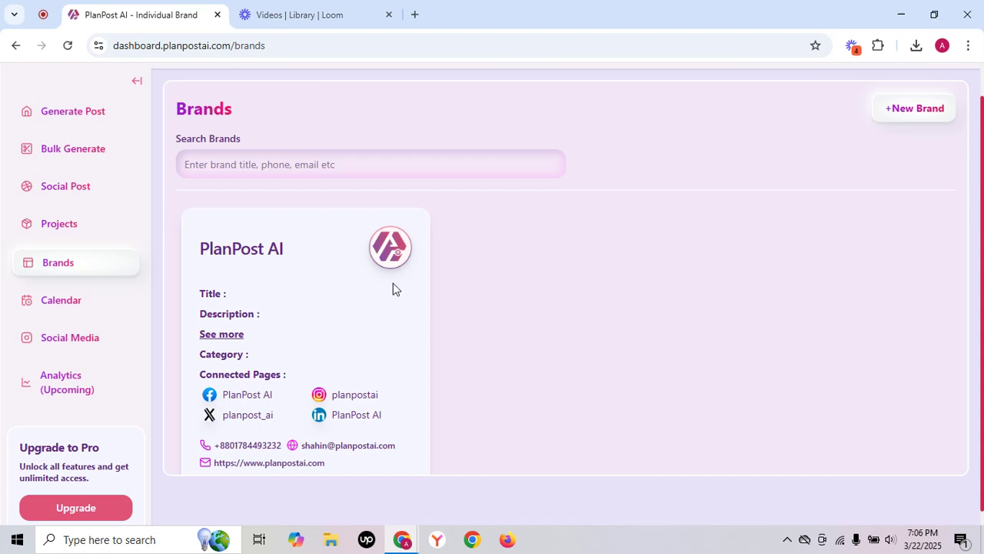
Start a new AI-generated post for the PlanPost AI brand with the Inspirational tone.
click(107, 119)
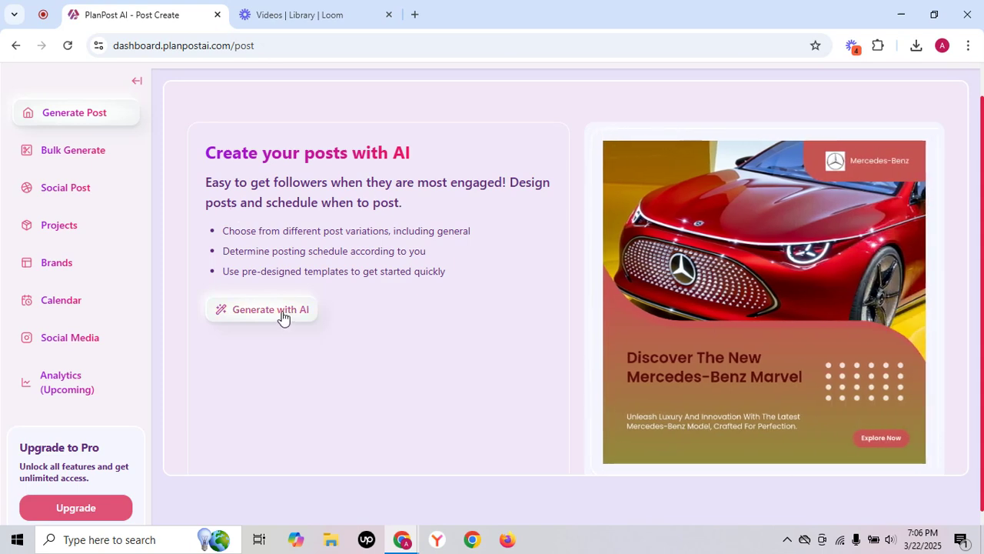
click(271, 310)
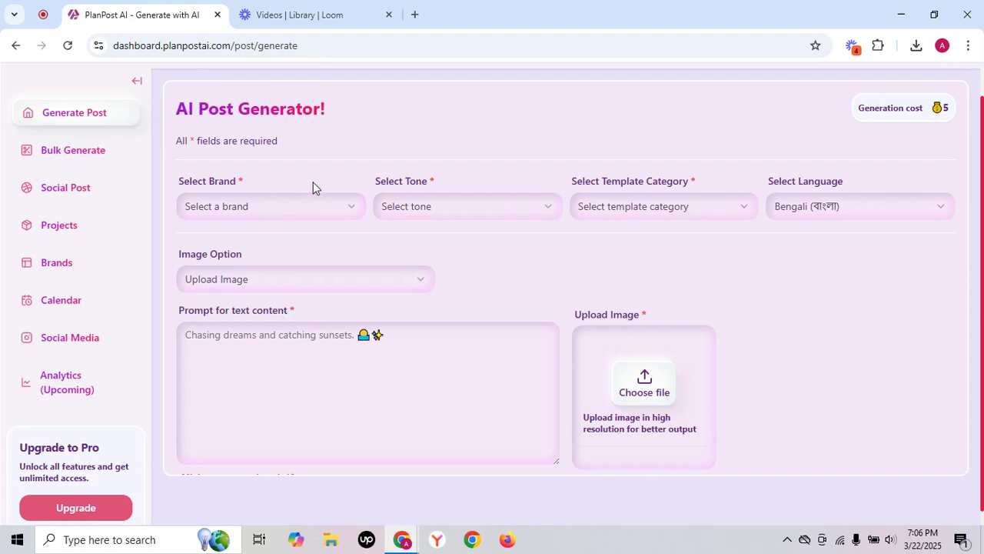
click(315, 209)
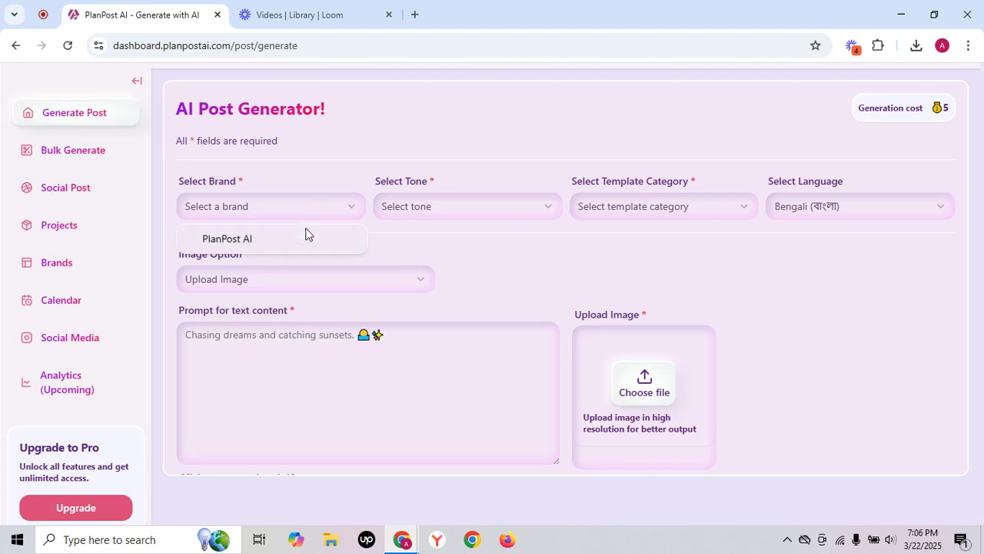
click(312, 240)
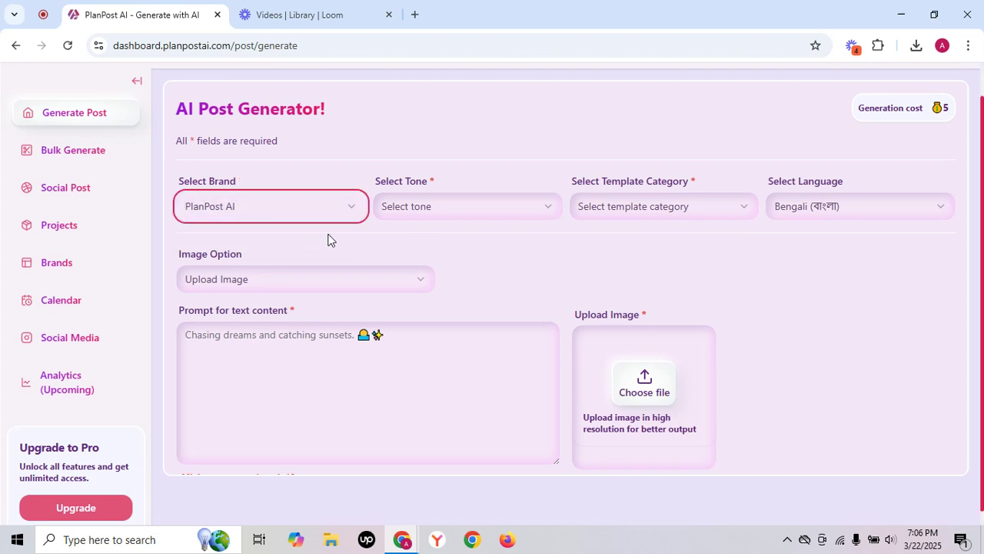
click(476, 207)
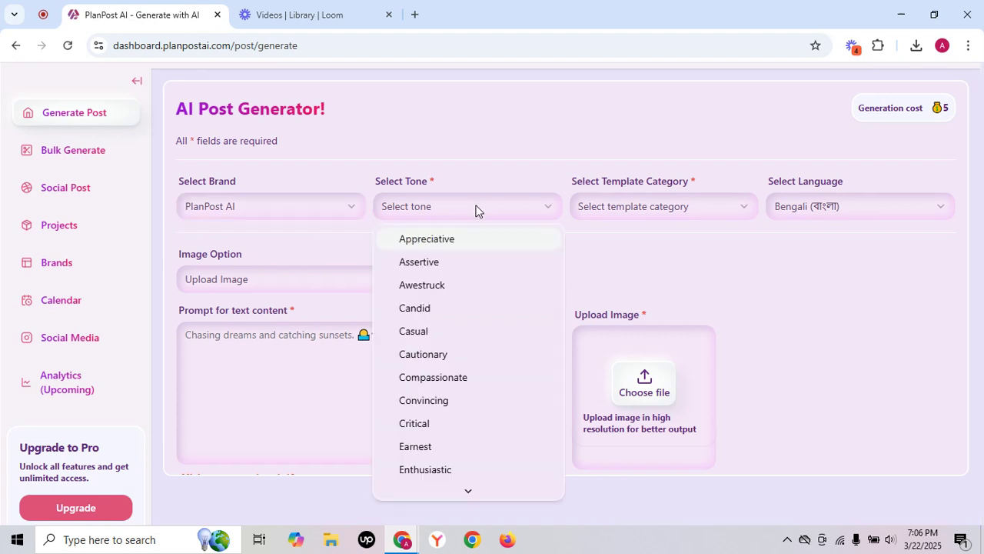
scroll(462, 410, down, 3)
scroll(462, 409, down, 3)
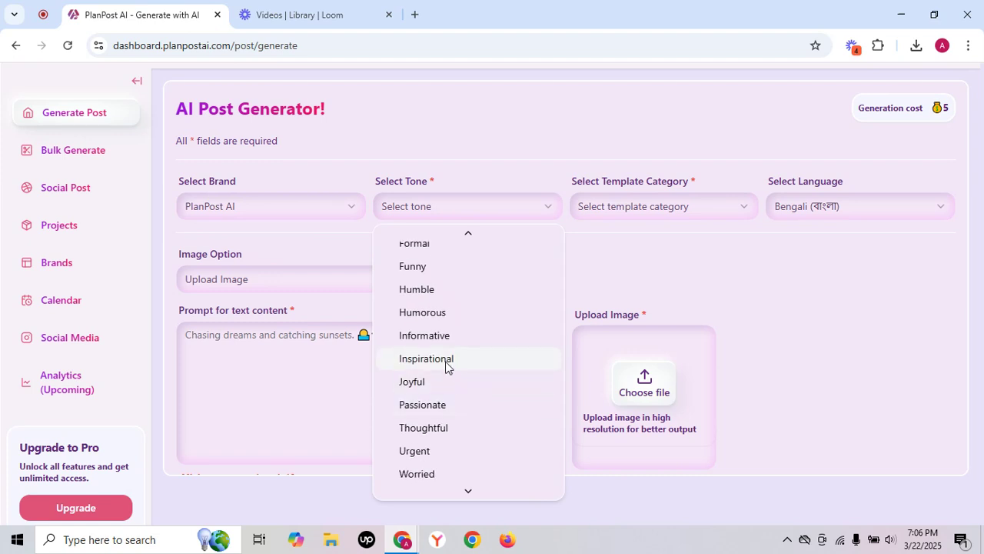
click(447, 361)
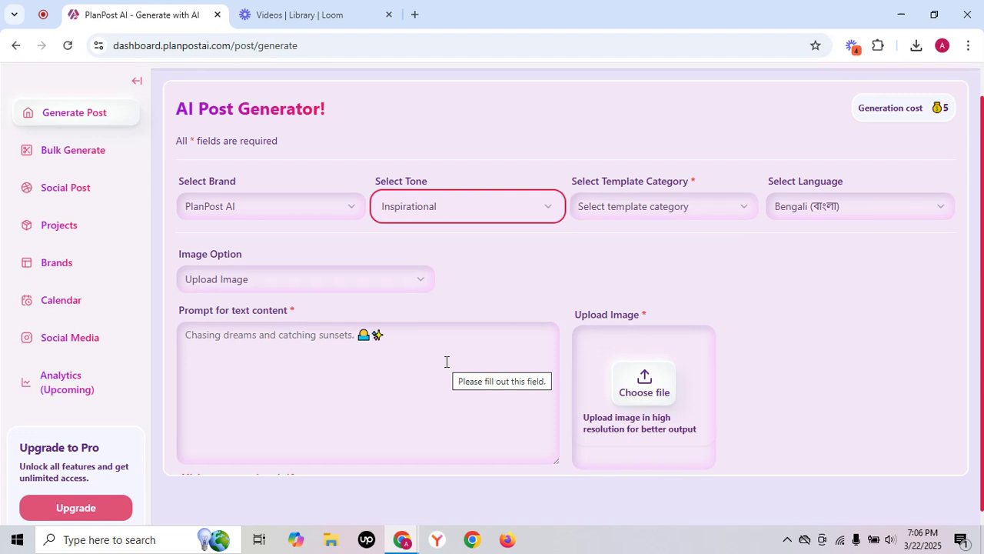
Set the post's template category to Business and its language to English.
click(665, 207)
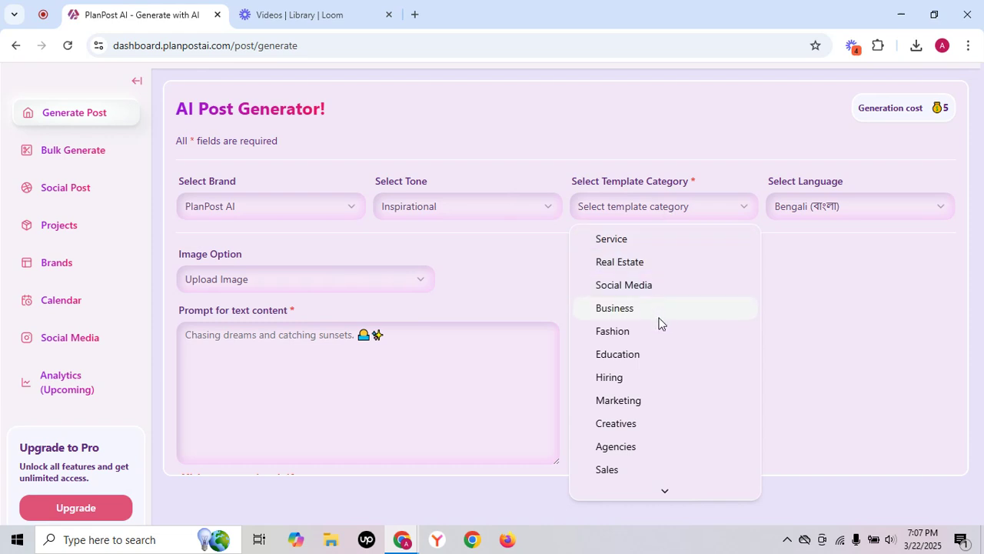
scroll(658, 323, down, 1)
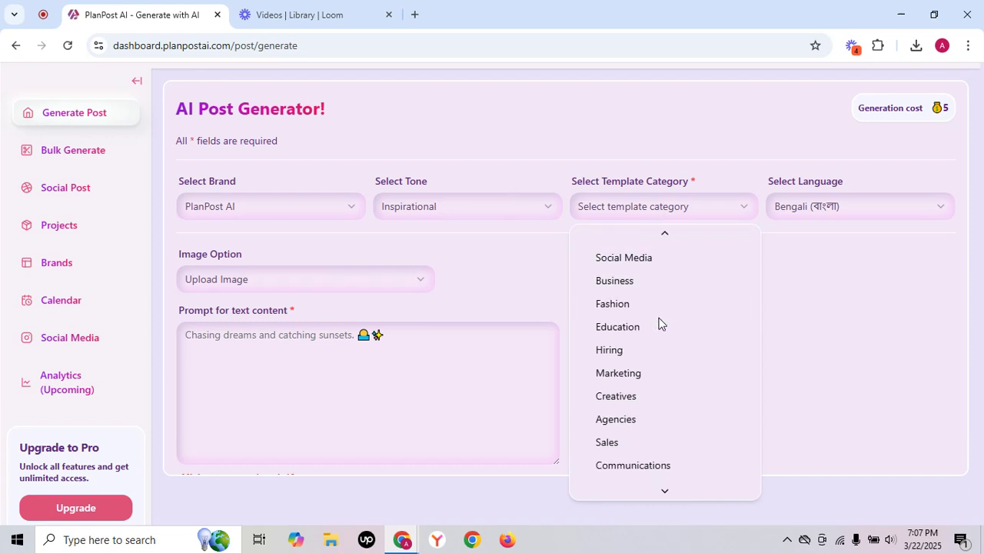
click(619, 282)
click(807, 220)
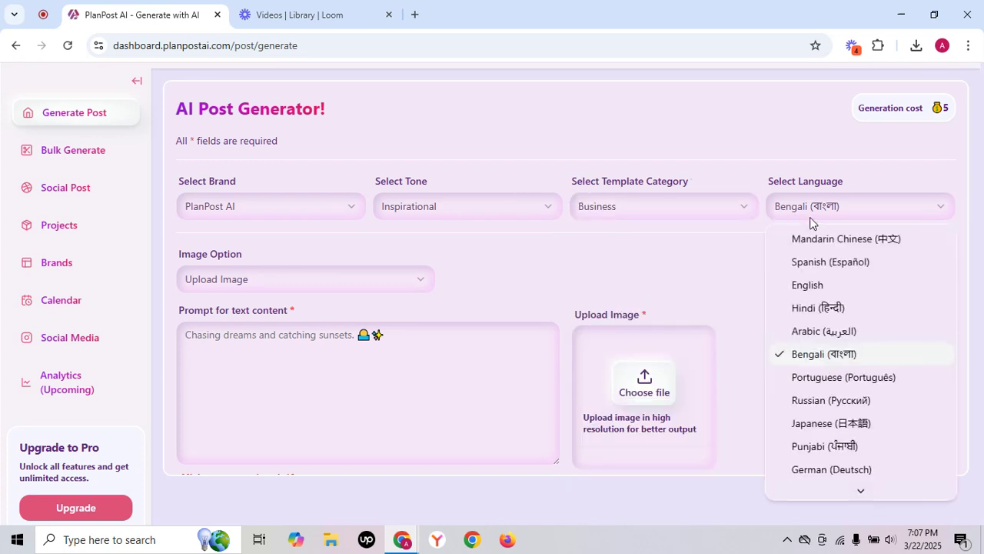
click(807, 290)
Set the post's image option to Generated Image.
scroll(478, 248, down, 1)
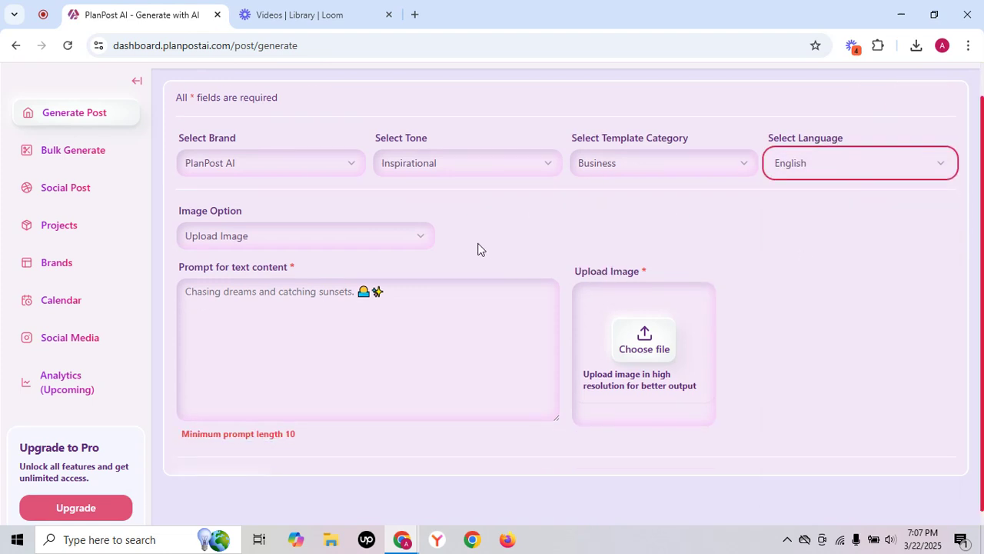
click(412, 246)
click(383, 270)
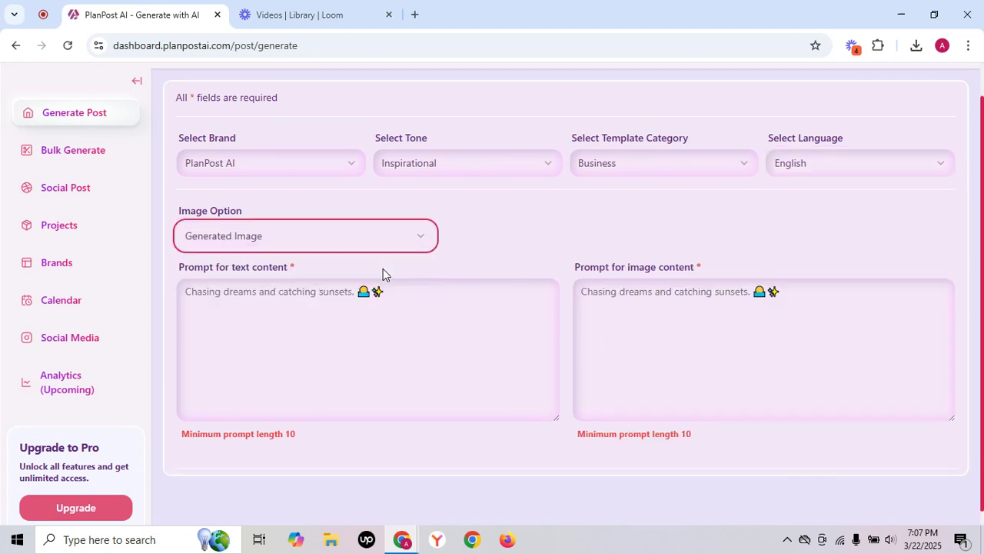
Switch the image option to Upload Image, and return it to Generated Image.
click(411, 239)
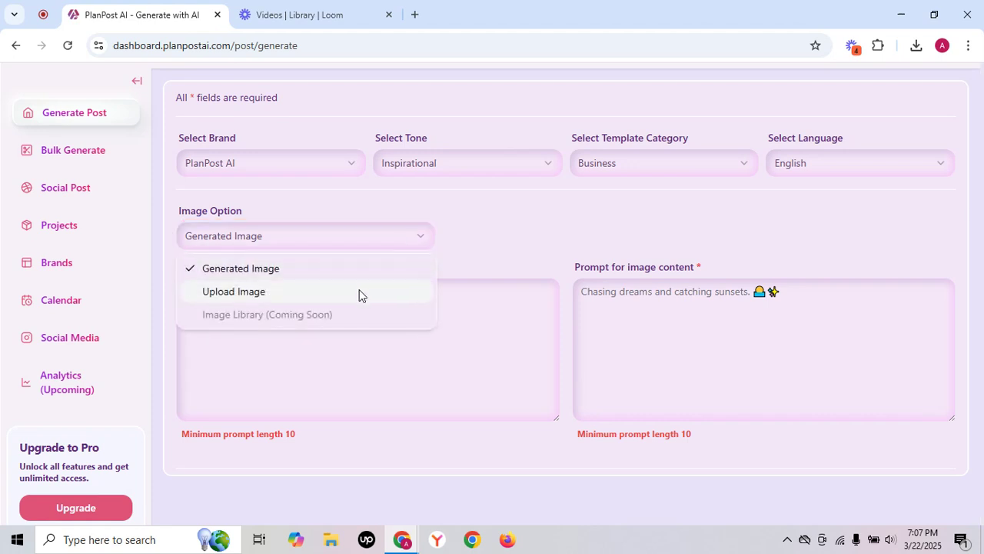
click(359, 291)
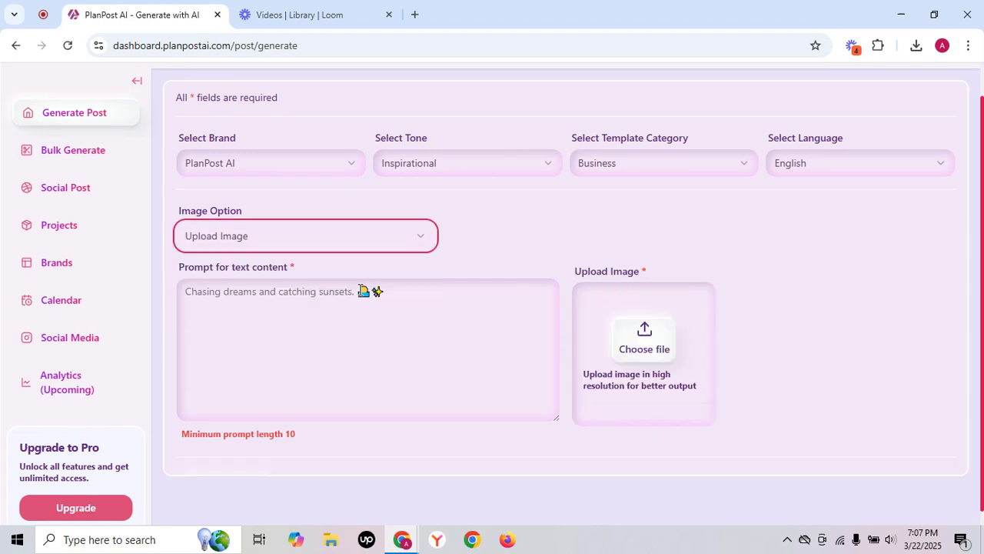
click(409, 240)
click(390, 263)
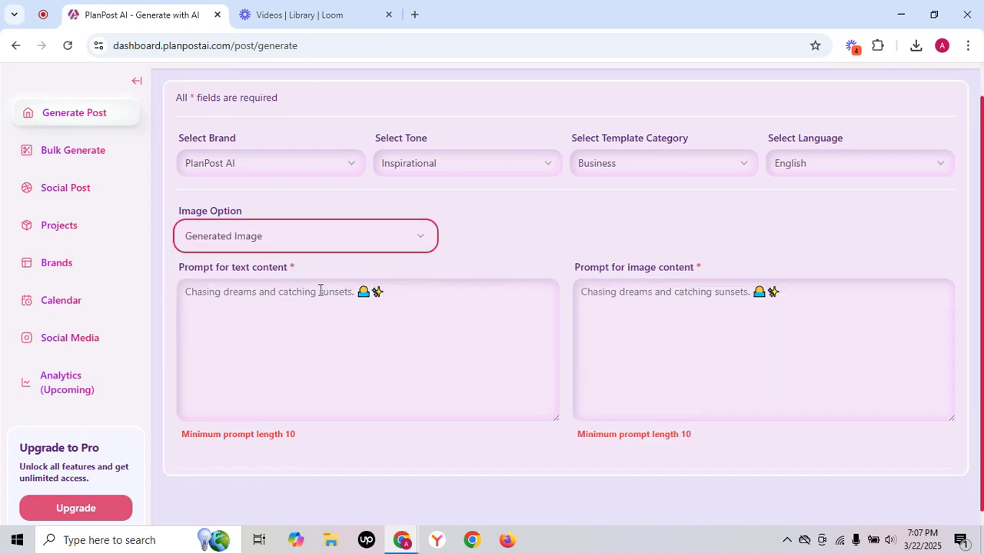
Begin the text content prompt with "PlanPost AI is the best ai based content gen platform".
click(283, 294)
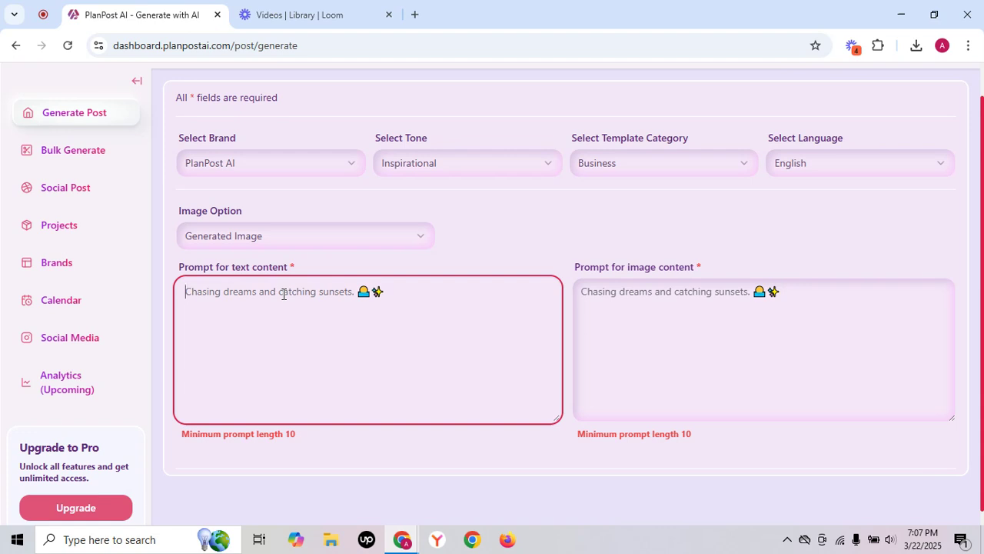
text(Plan)
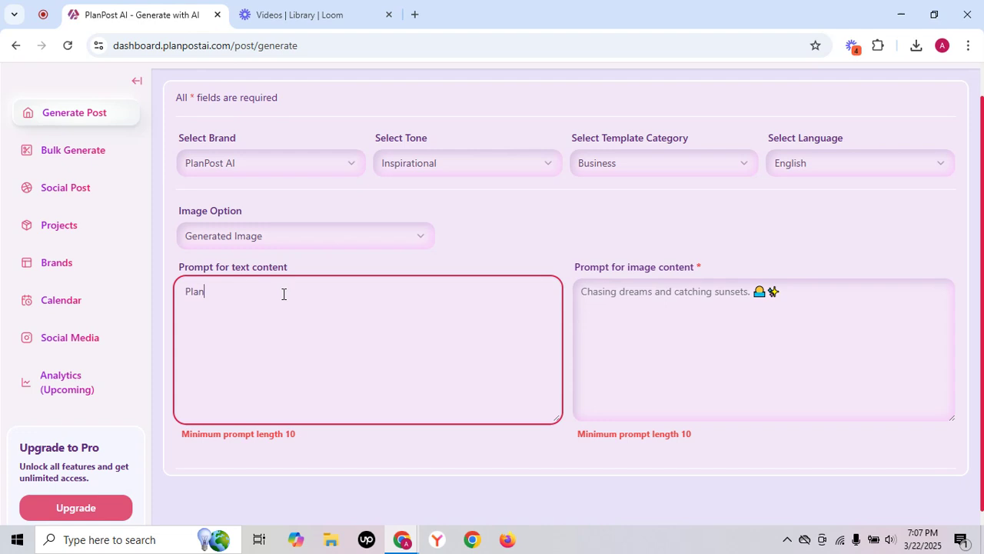
text(Post AI i)
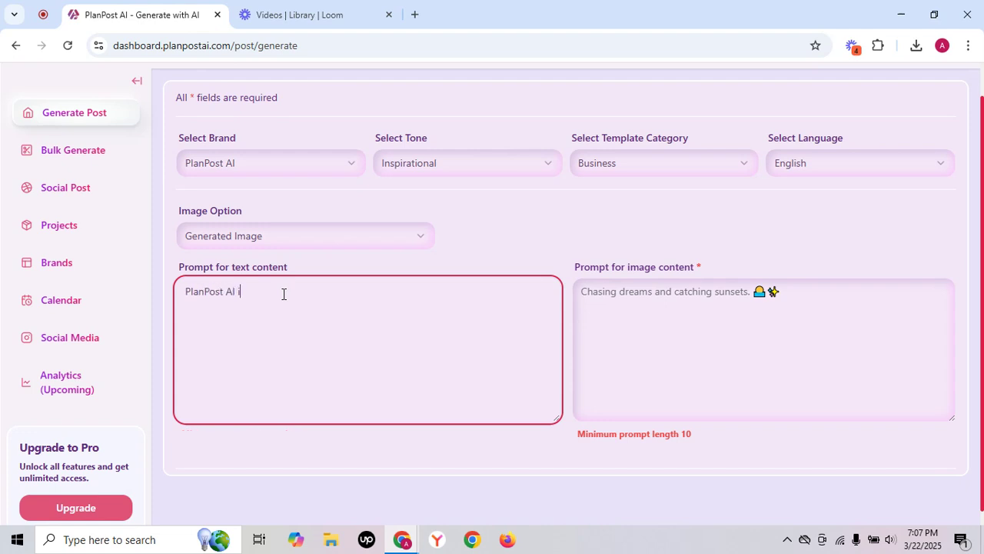
text(s the best ai based content gen platf)
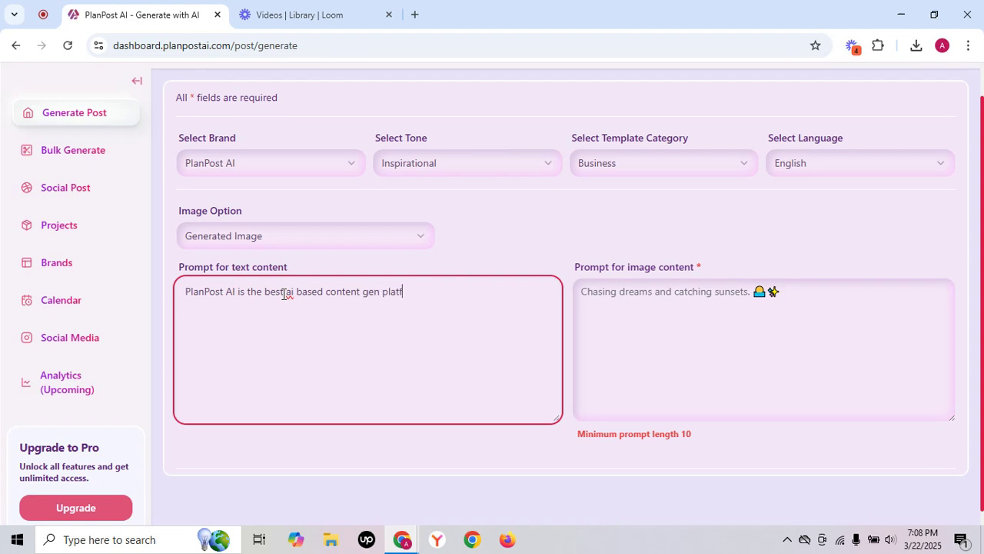
text(orm. Which offer captio)
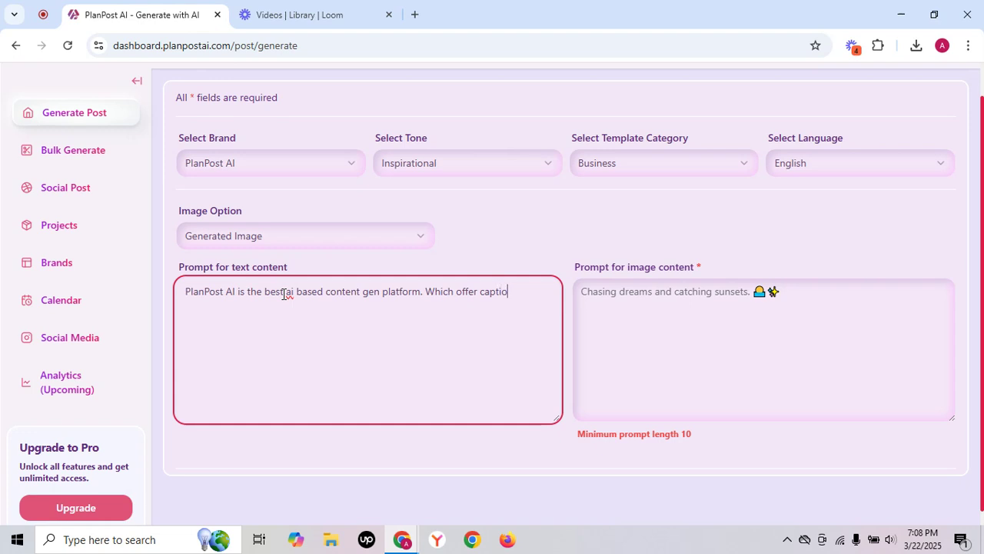
text(n, deai)
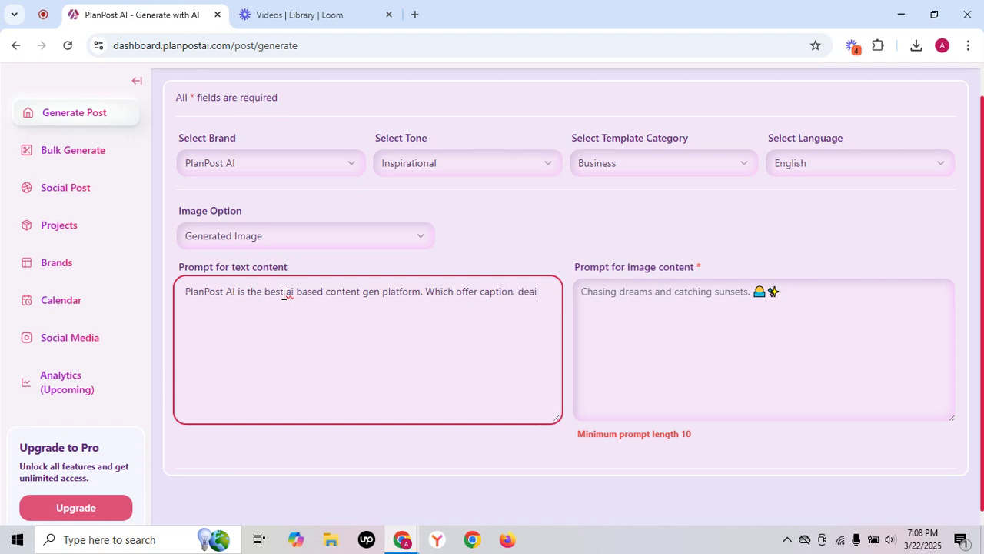
text(gn, and hashtags und)
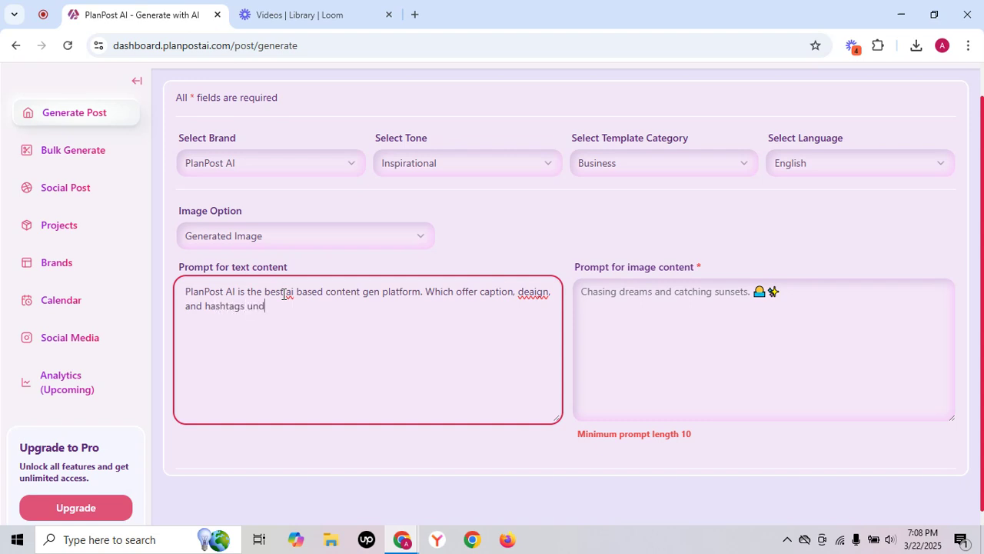
text(er 20 s)
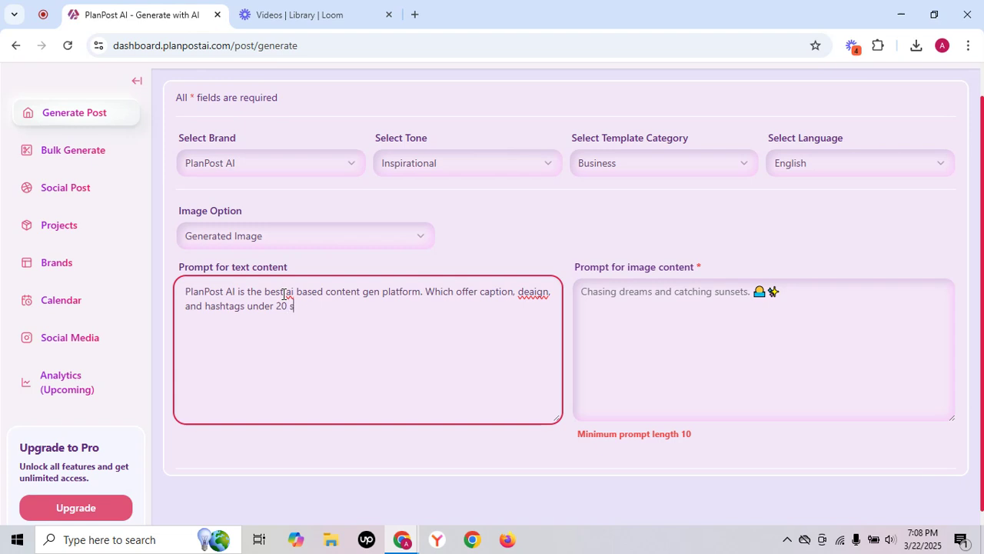
text(econds only)
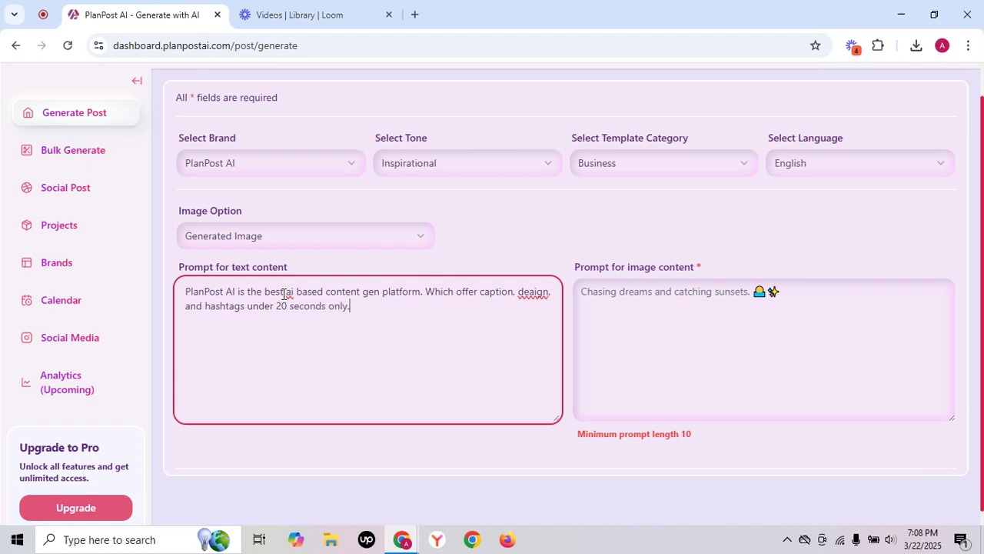
text(. even they can share acros)
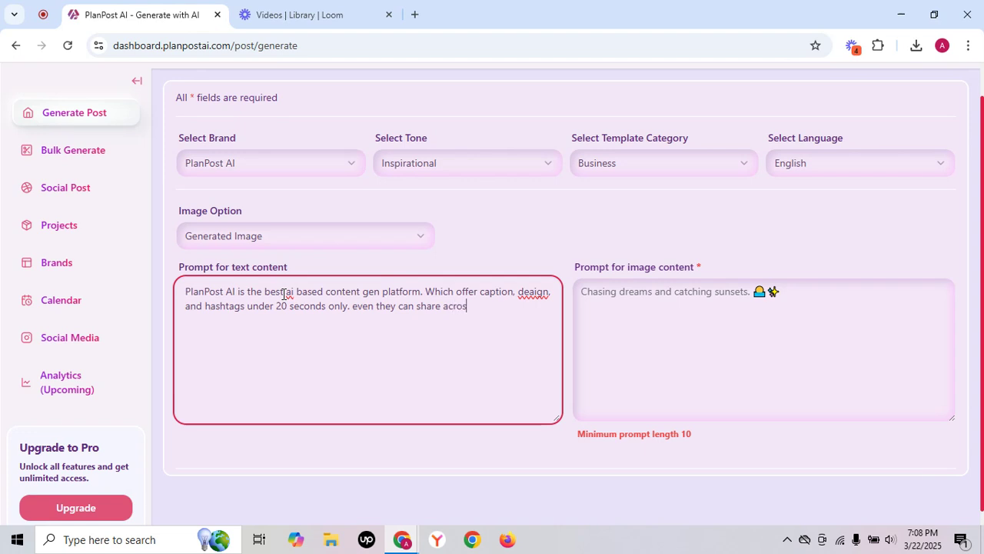
text(s platfor)
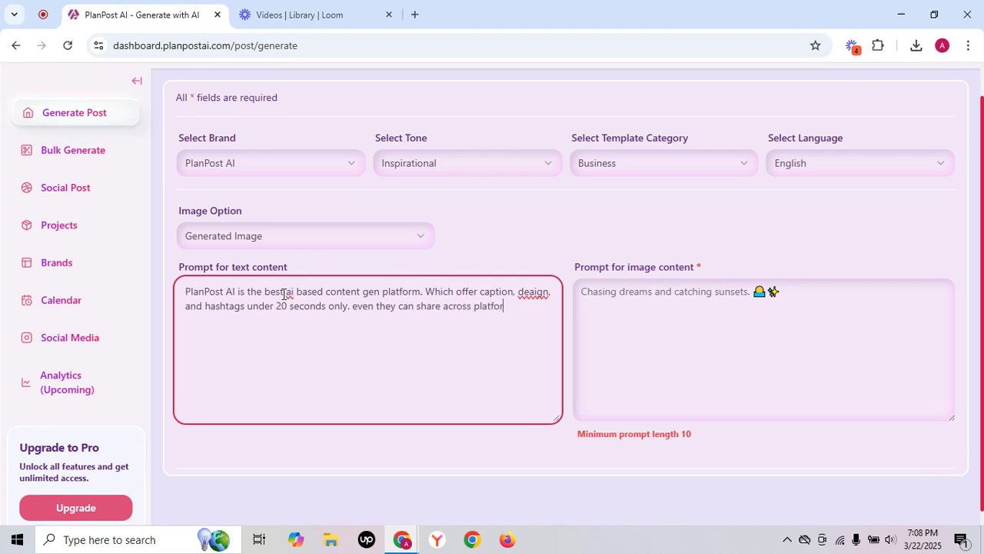
text(ms.)
Enter "a person designing image" as the image content prompt and generate the post with AI.
click(606, 297)
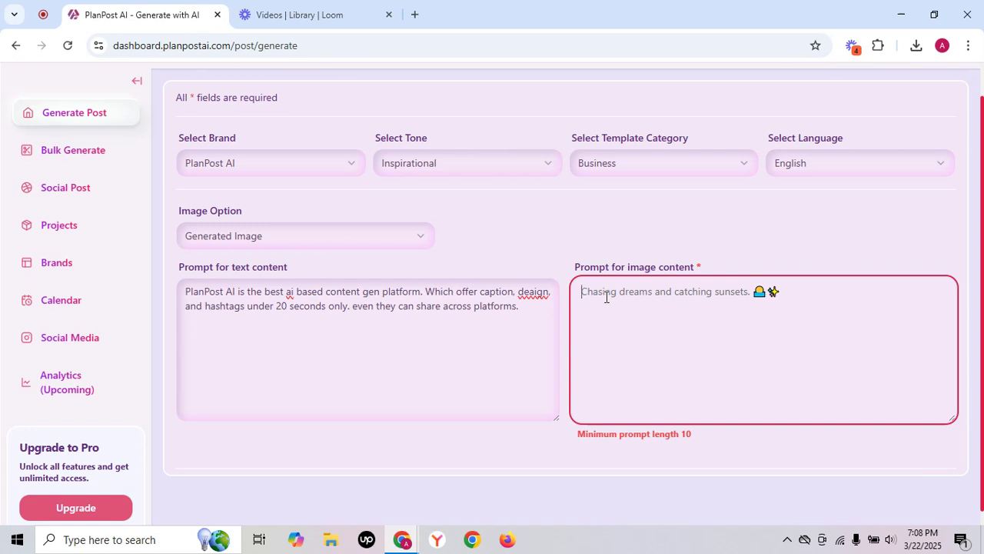
text(a per)
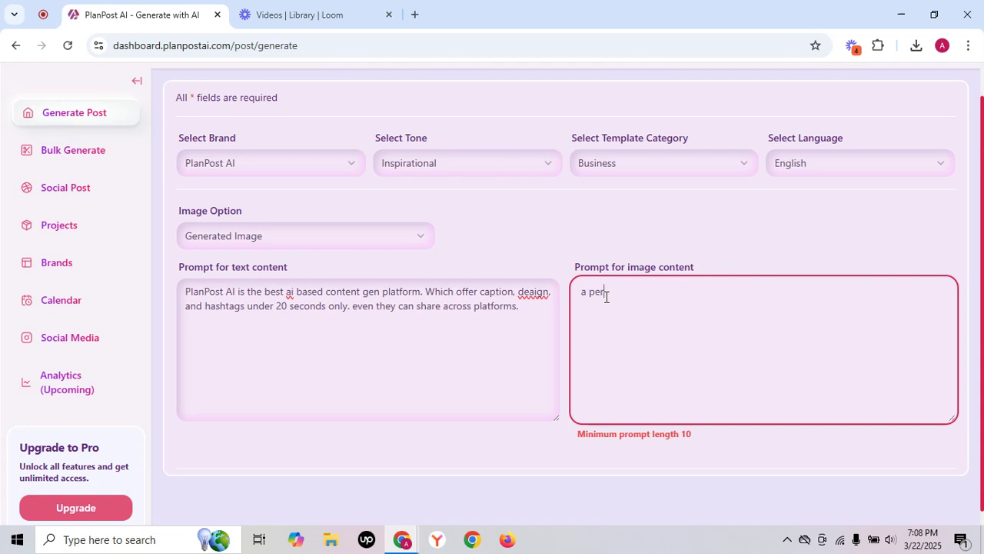
text(son de)
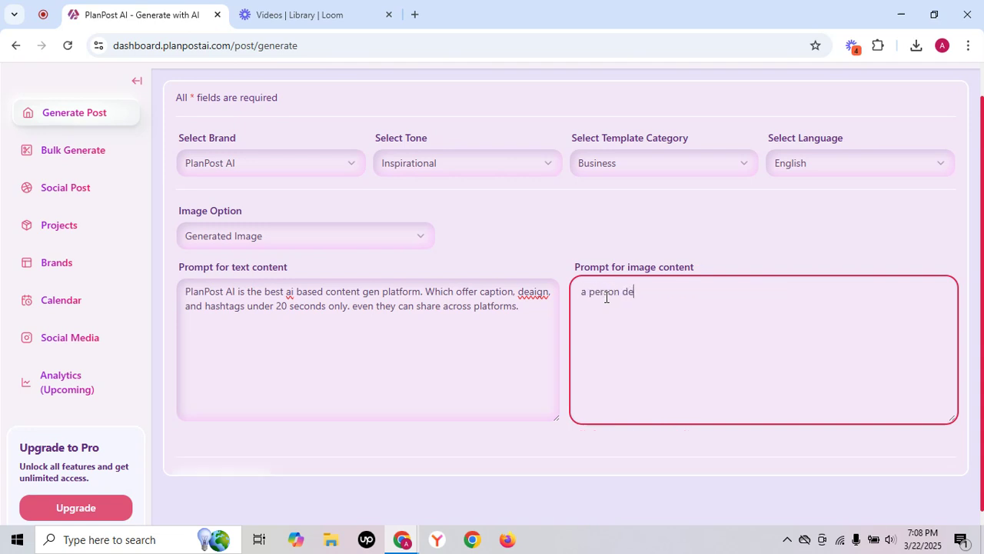
text(signing image)
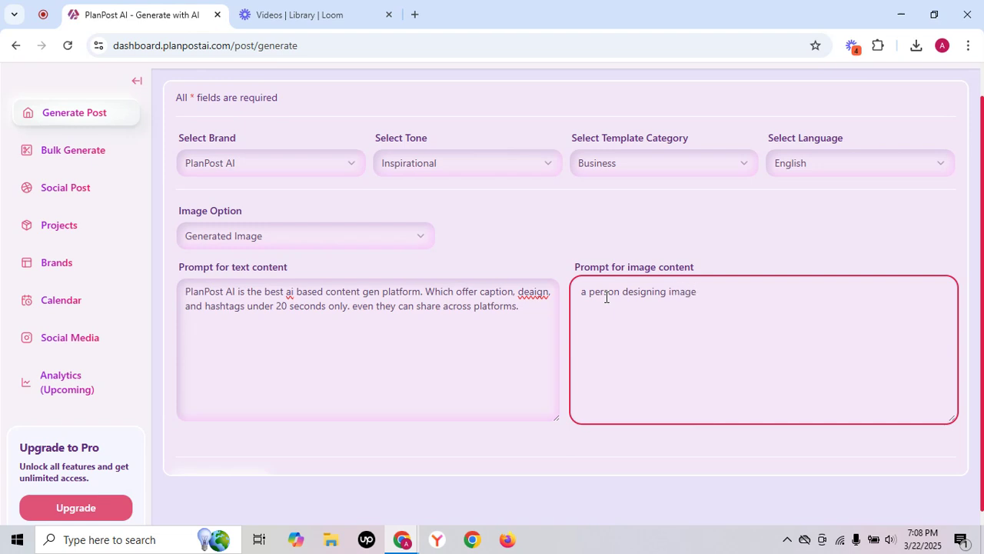
scroll(606, 297, down, 1)
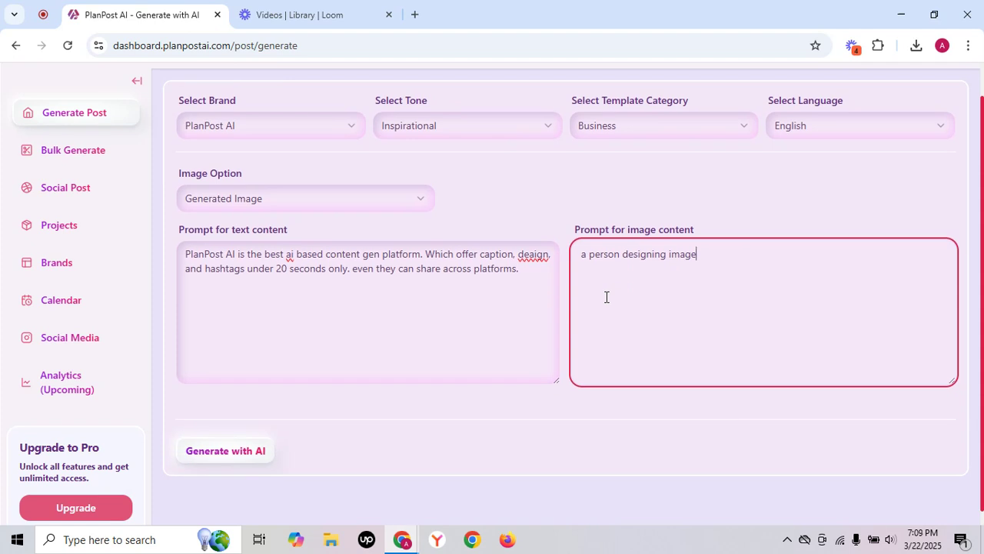
click(216, 452)
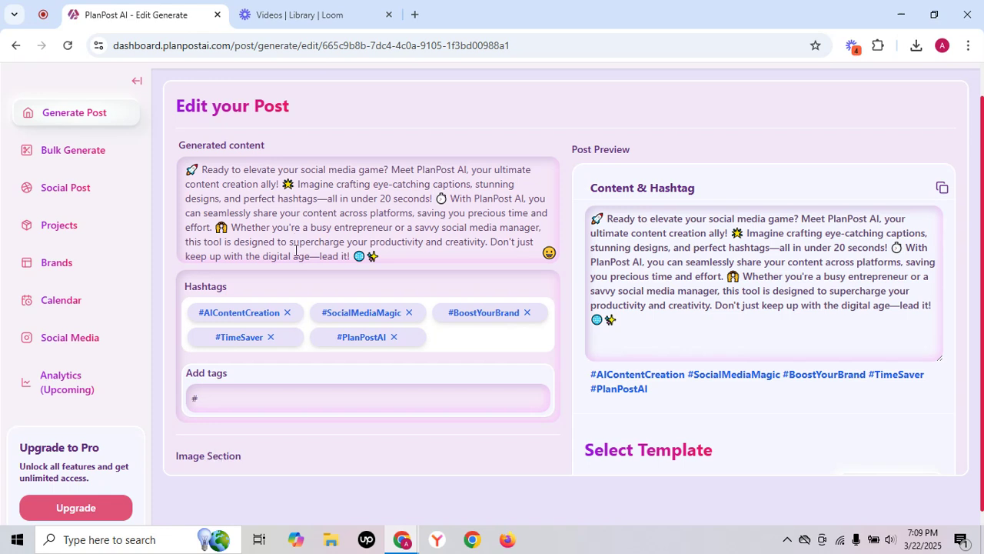
Review the generated caption, the hashtags and the field for adding tags.
drag(199, 168, 317, 180)
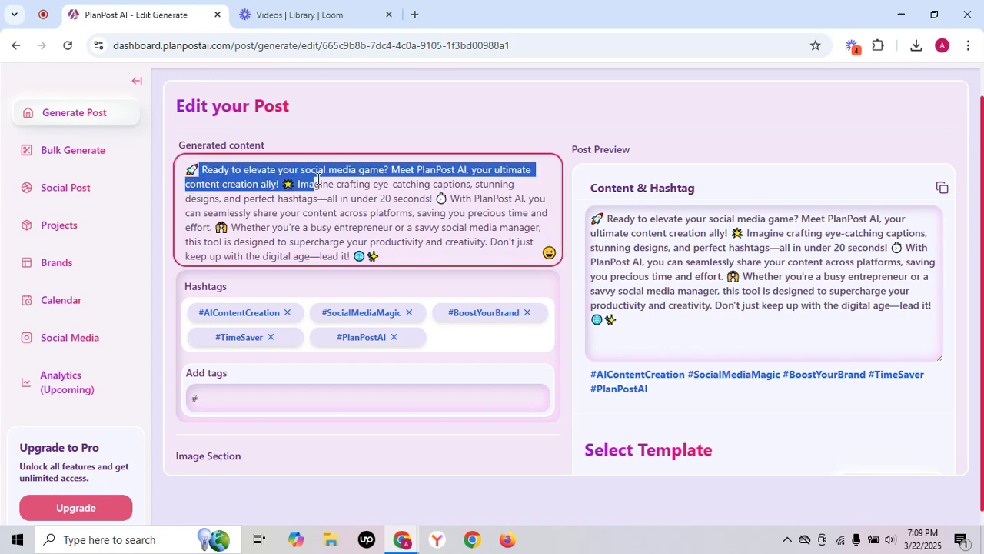
click(302, 175)
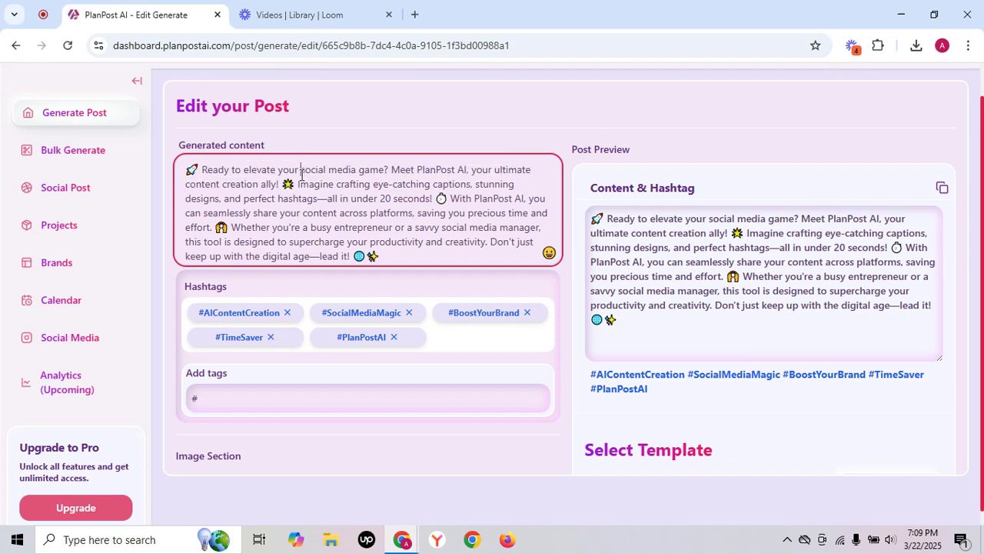
scroll(338, 193, down, 1)
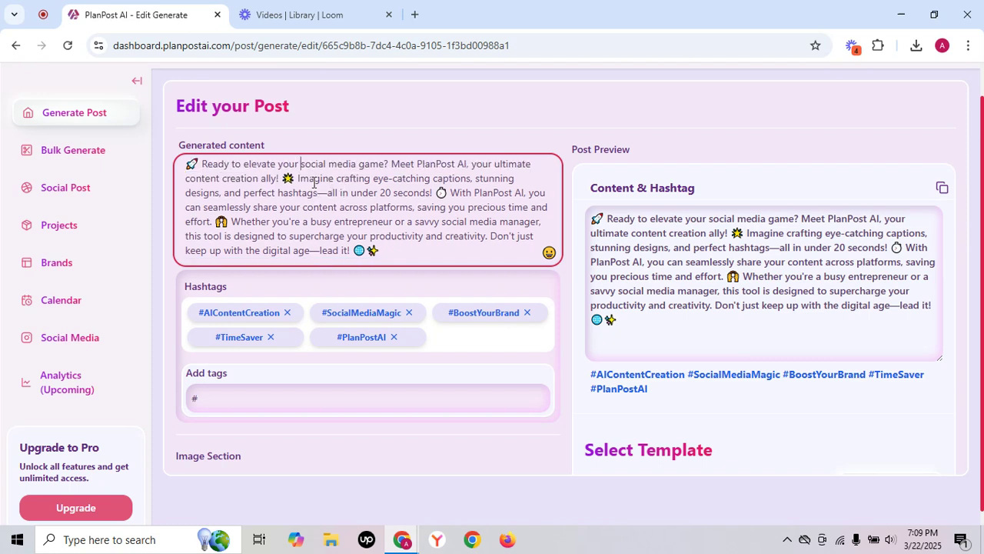
drag(298, 179, 439, 189)
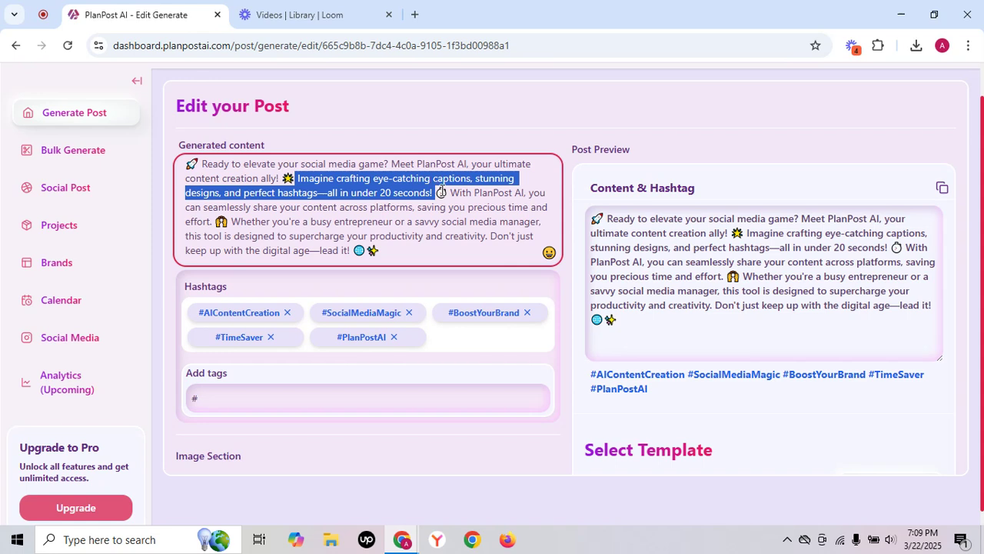
click(491, 238)
drag(491, 237, 491, 255)
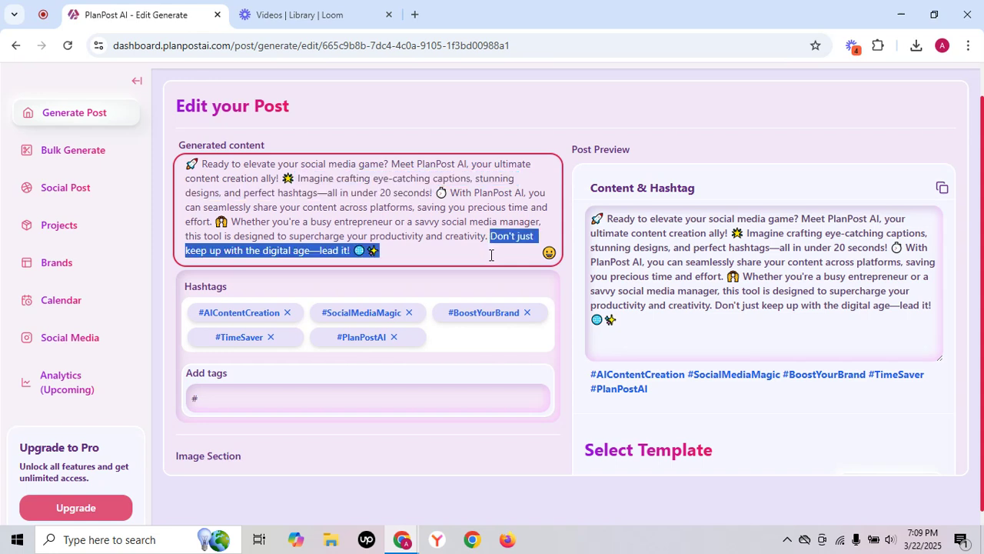
scroll(490, 254, down, 1)
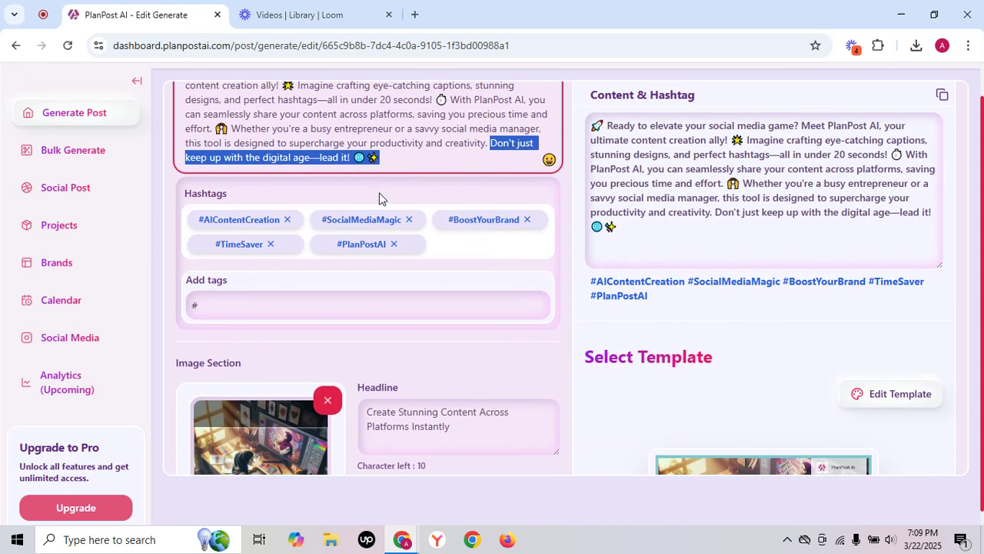
click(306, 305)
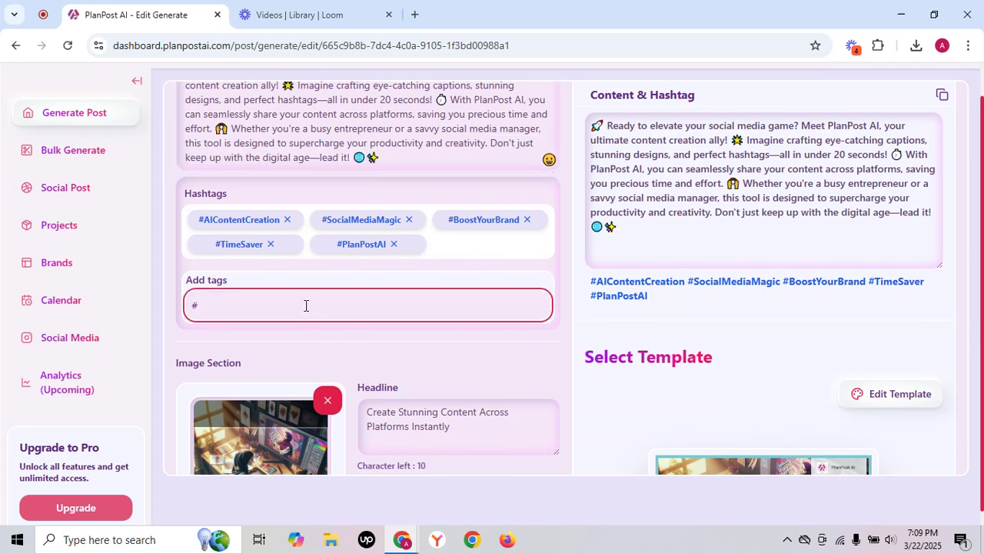
scroll(381, 236, up, 1)
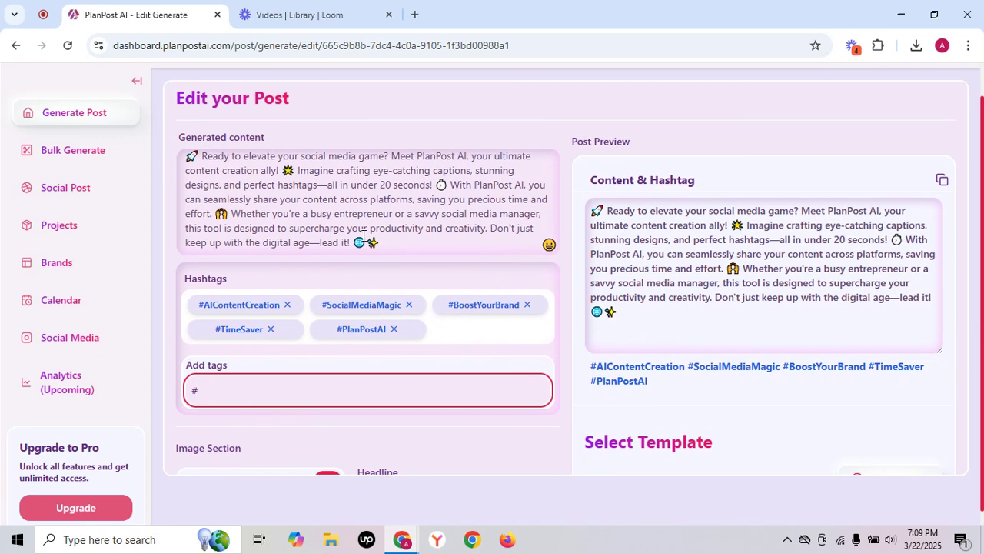
Delete the two emojis at the end of the generated caption and the emoji after "effort.".
drag(354, 242, 393, 242)
key(BackSpace)
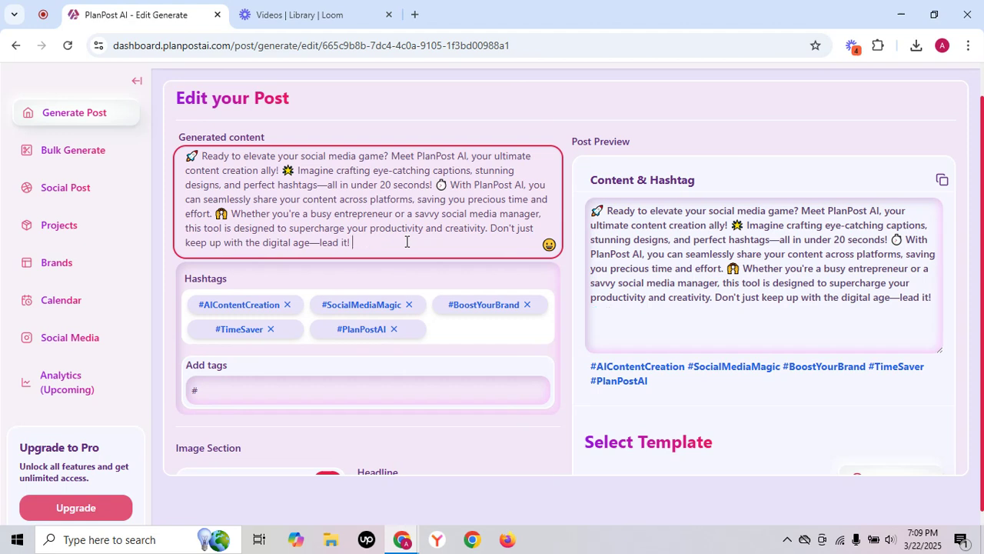
drag(214, 213, 233, 213)
key(BackSpace)
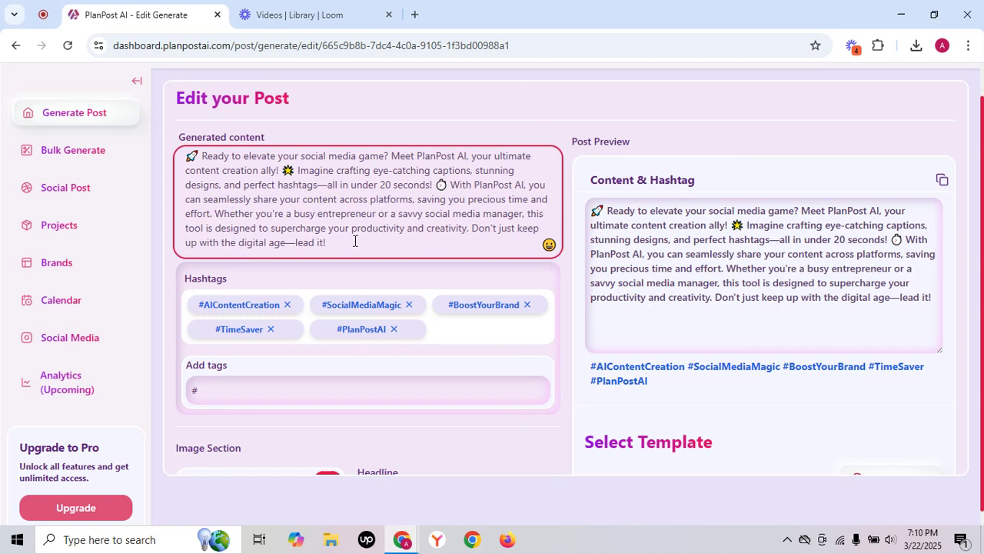
Add the tag #digitalmarketing to the post's hashtags.
scroll(301, 312, down, 1)
click(247, 350)
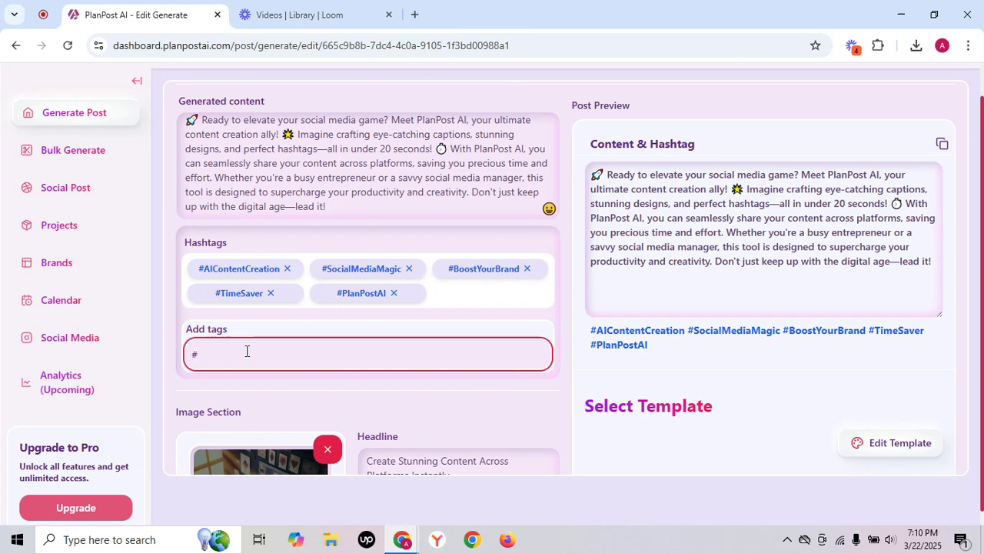
text(digitalmarketing)
key(Return)
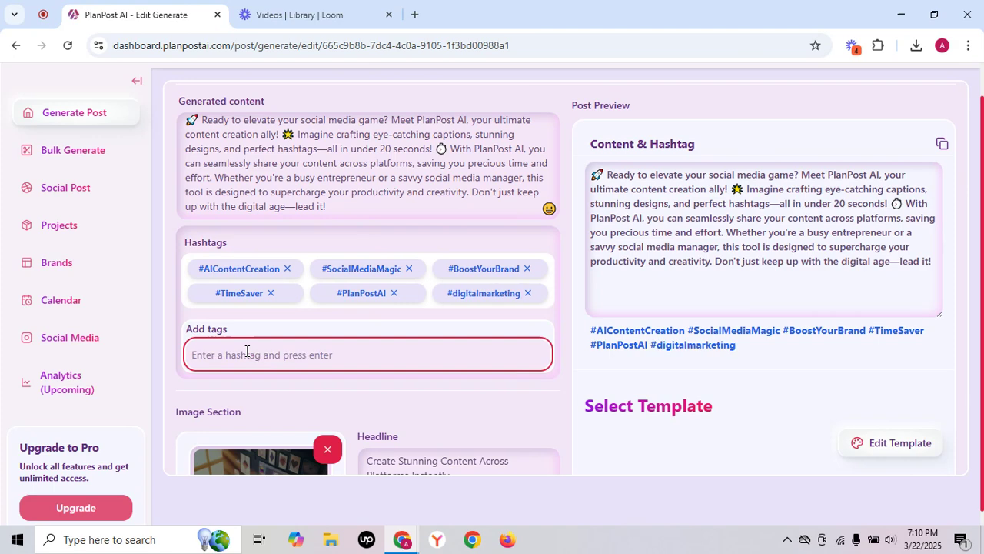
Zoom the post image in slightly and shift it upward within its crop frame.
scroll(246, 351, down, 1)
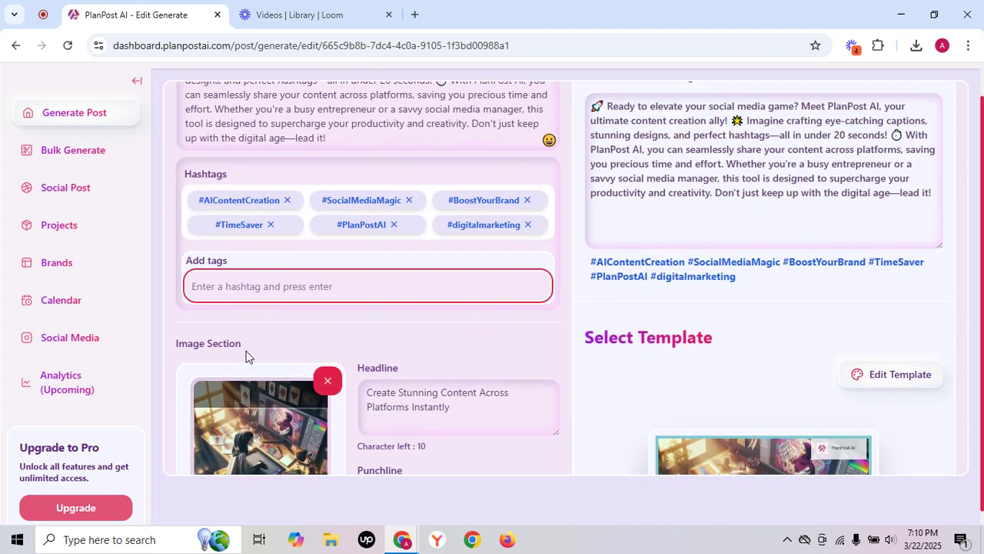
scroll(246, 356, down, 1)
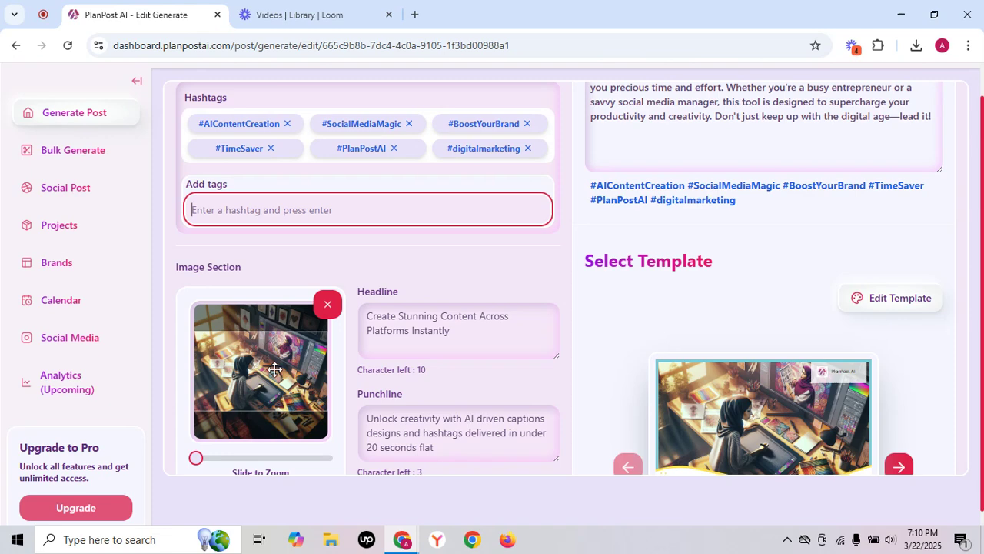
drag(196, 458, 275, 459)
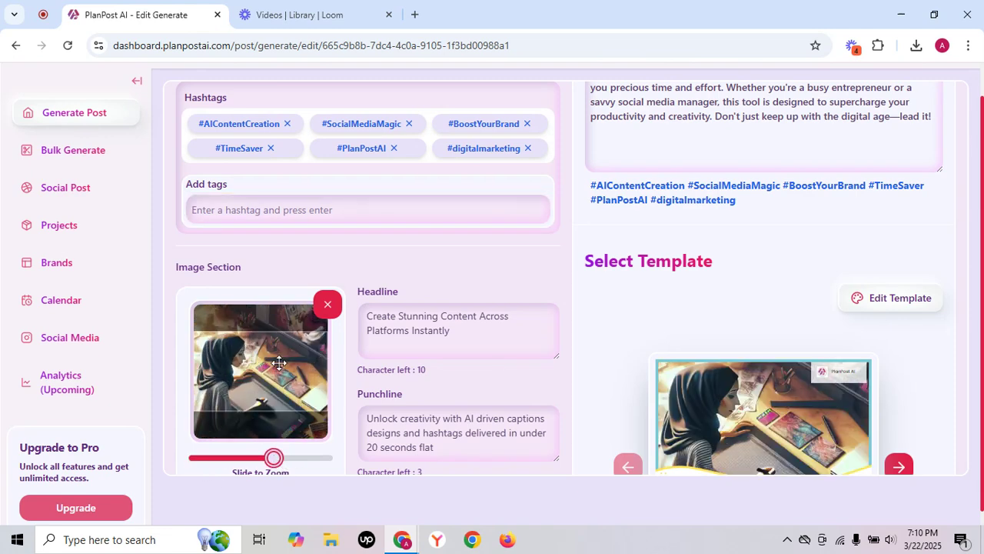
drag(279, 363, 282, 352)
drag(272, 455, 206, 458)
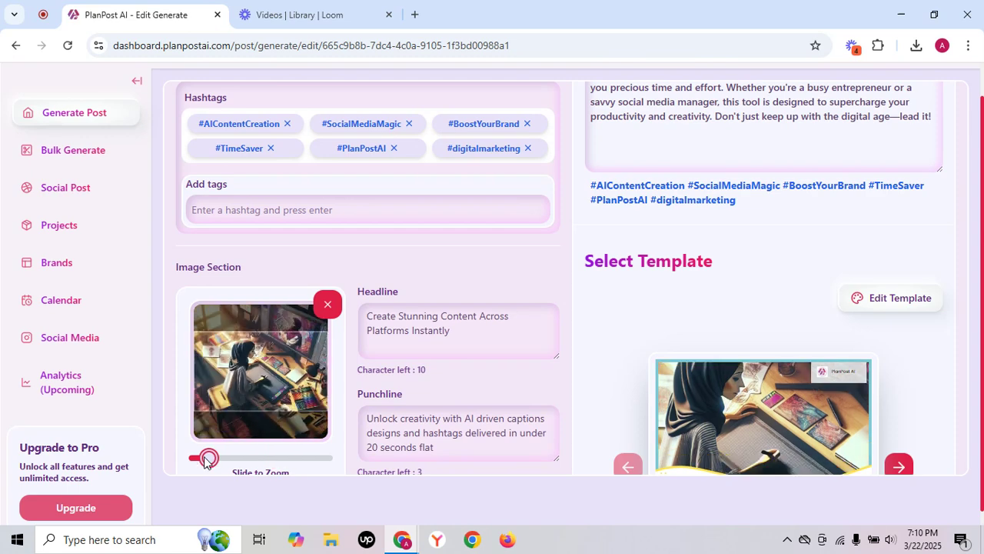
Add an exclamation mark at the end of the headline "Create Stunning Content Across Platforms Instantly".
scroll(415, 277, down, 2)
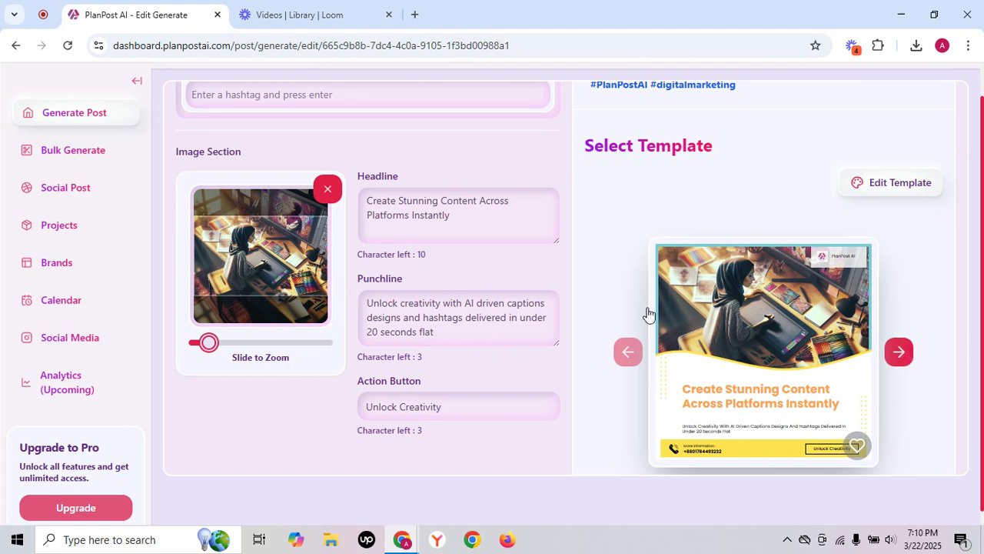
scroll(598, 372, down, 1)
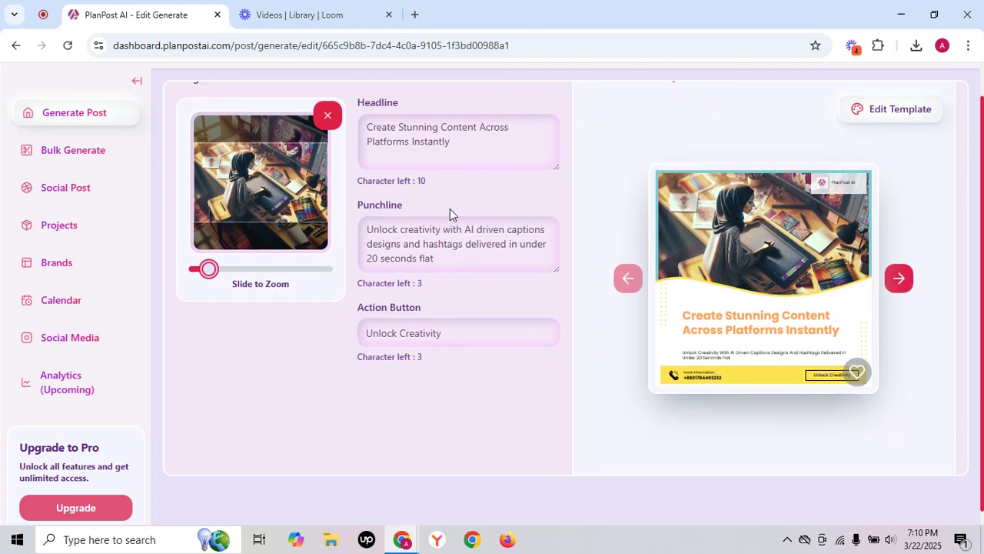
click(458, 138)
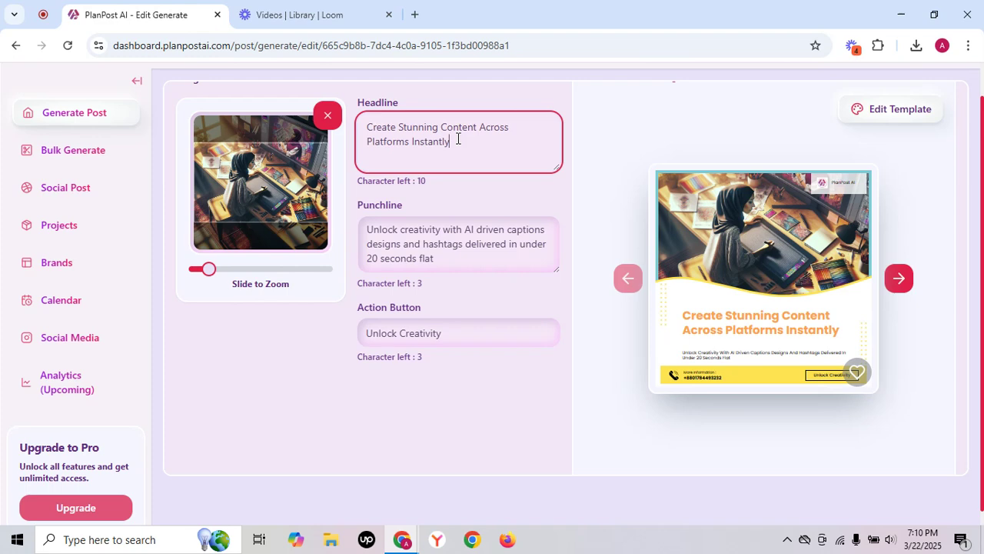
text(!)
Browse the post templates and choose the one with the image above a purple headline block and white background.
click(900, 279)
click(901, 281)
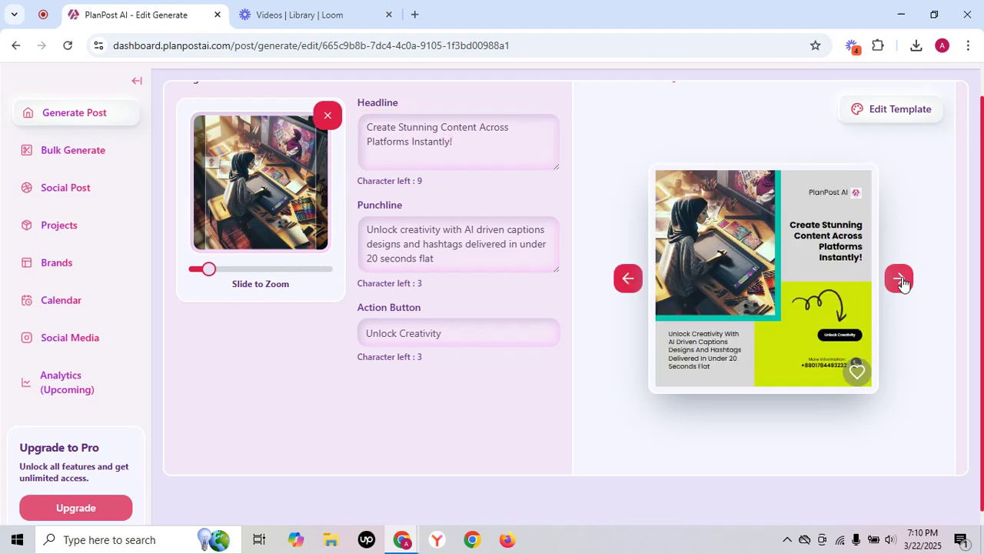
click(898, 282)
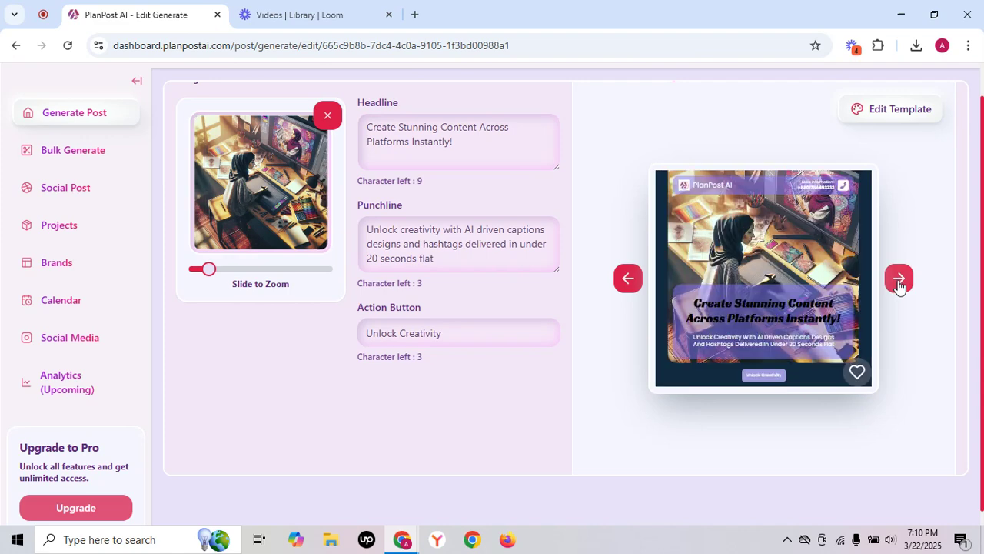
click(899, 281)
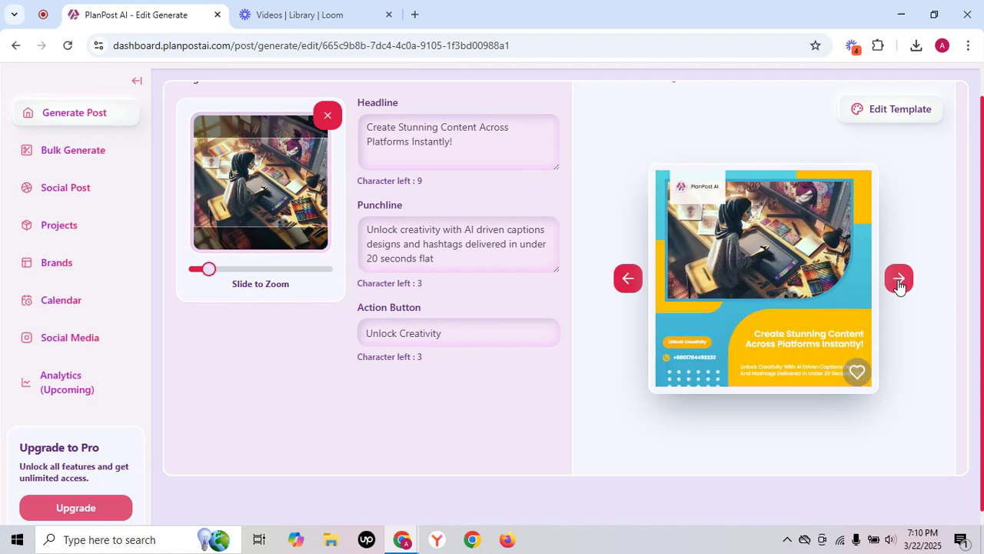
click(899, 282)
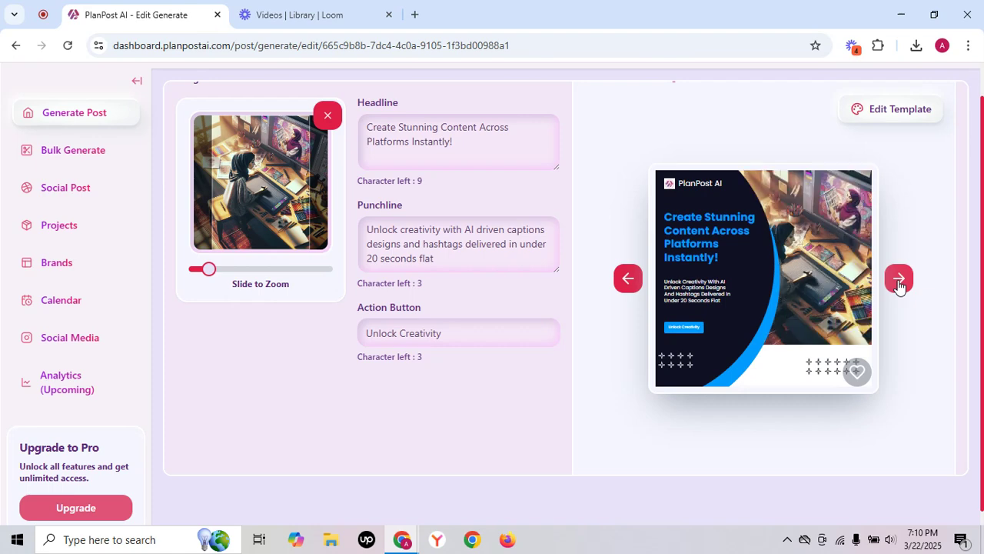
click(899, 282)
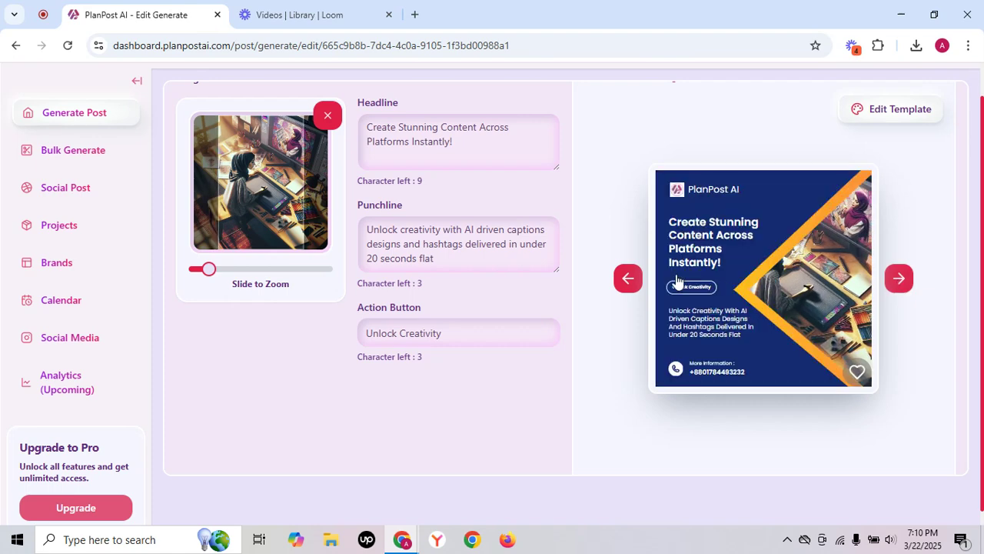
click(898, 278)
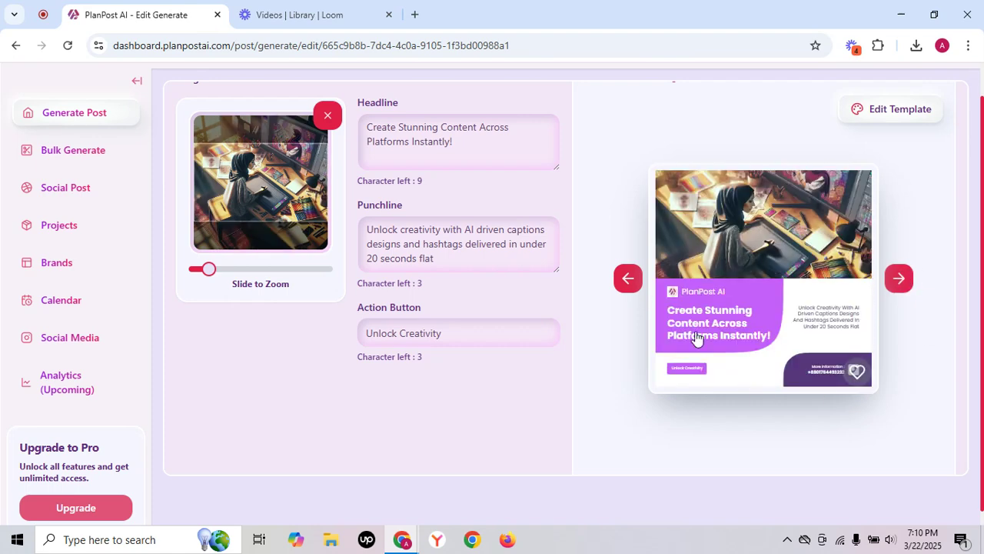
Start posting to social media and select Facebook, Instagram, LinkedIn and X as the platforms.
scroll(698, 380, down, 2)
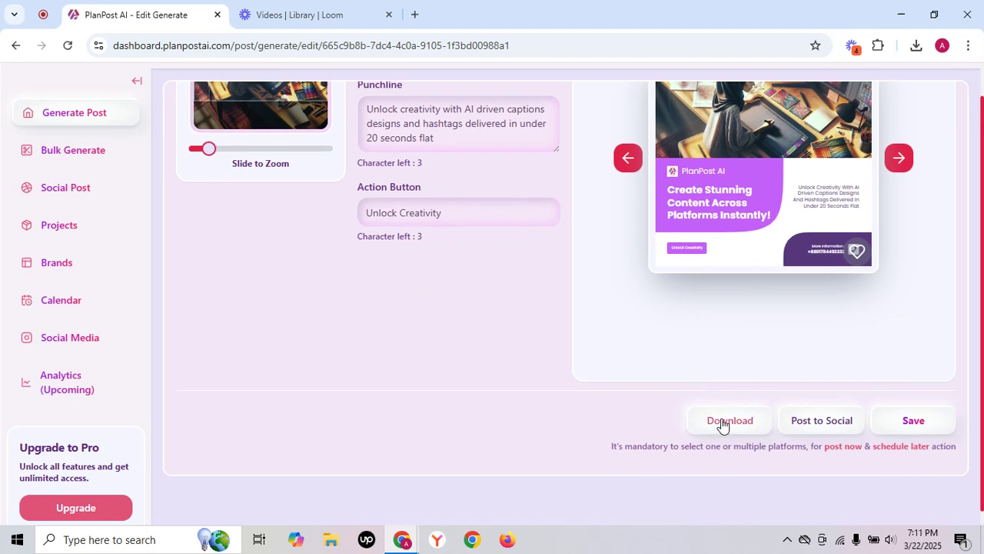
click(842, 422)
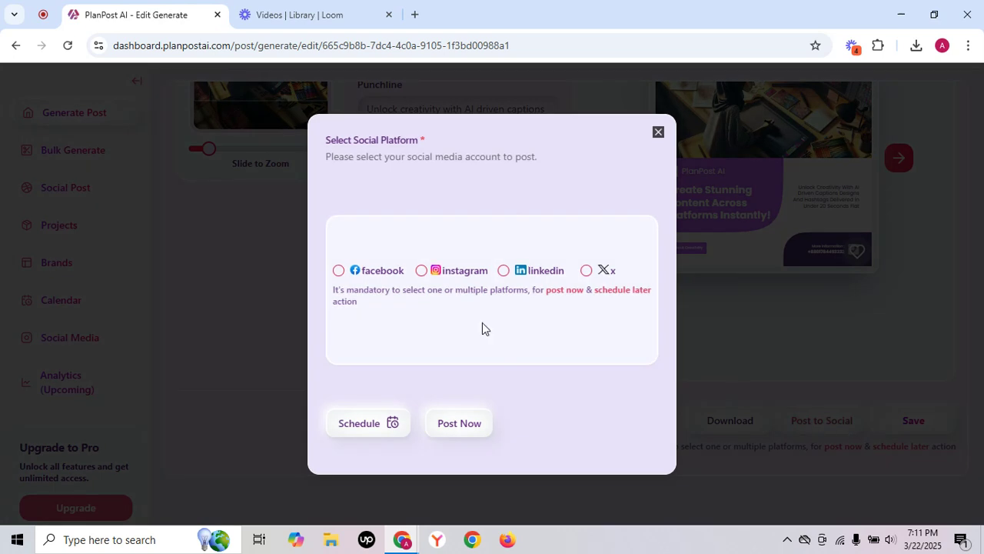
click(338, 271)
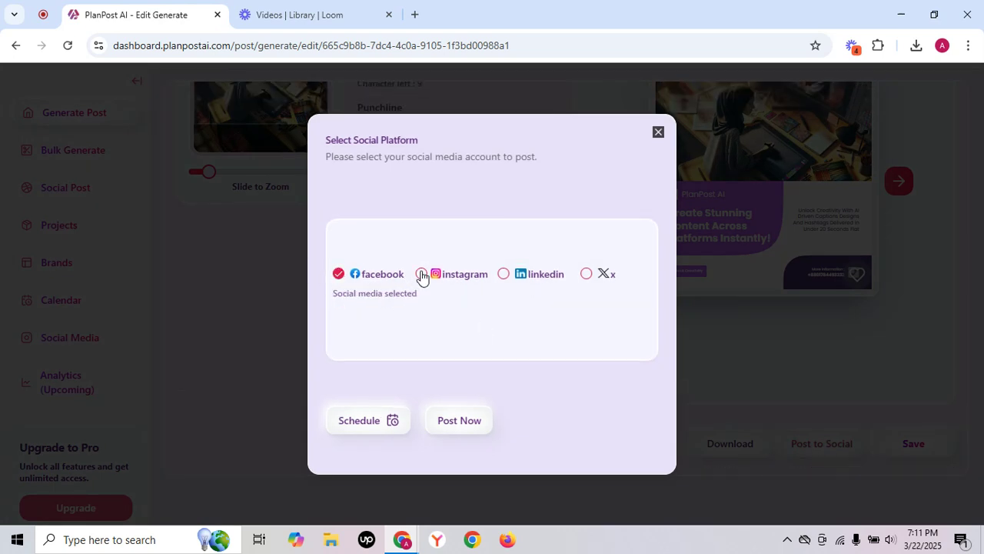
click(421, 274)
click(504, 276)
click(587, 274)
Examine the date and time choices for scheduling the post, and close the posting dialogs without scheduling.
click(367, 421)
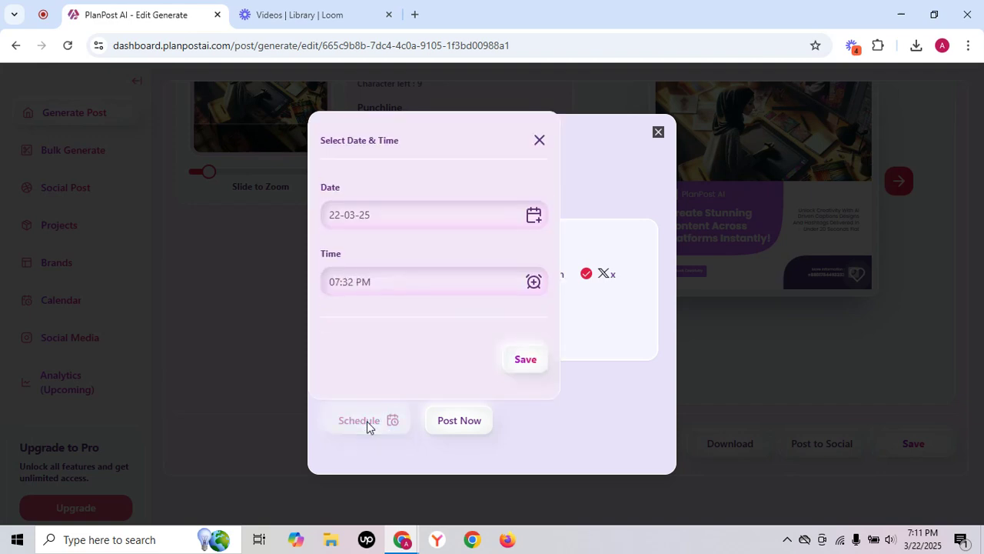
click(534, 215)
click(532, 190)
click(538, 281)
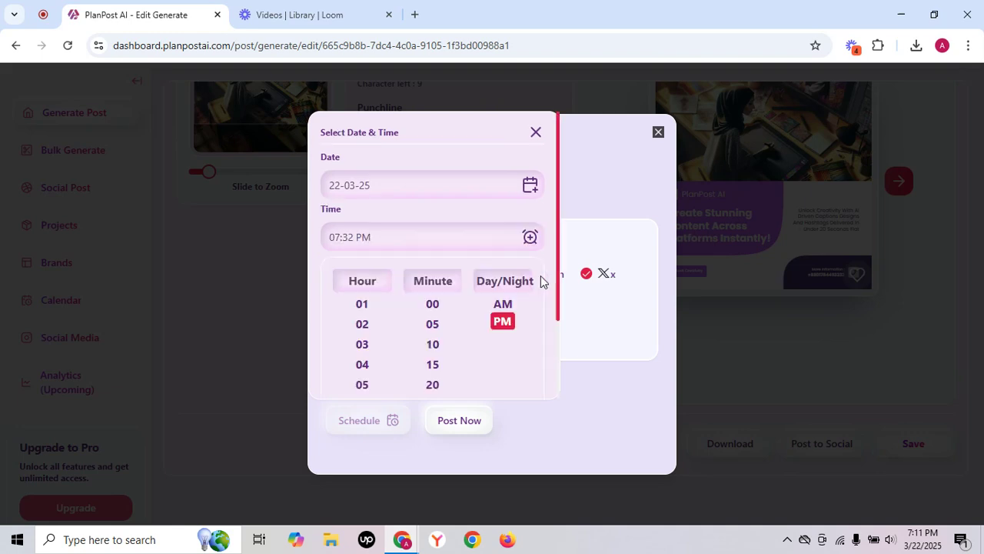
click(532, 237)
click(539, 140)
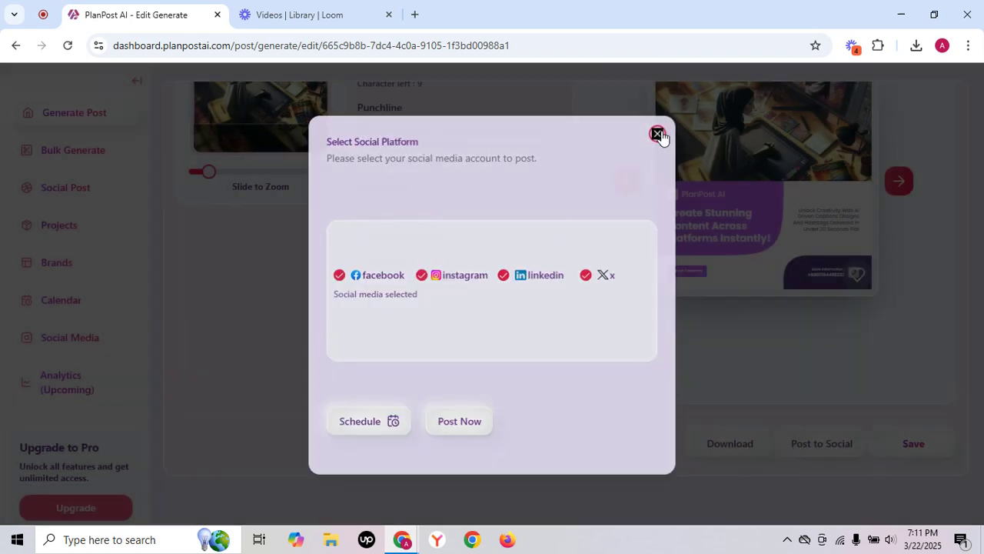
click(657, 134)
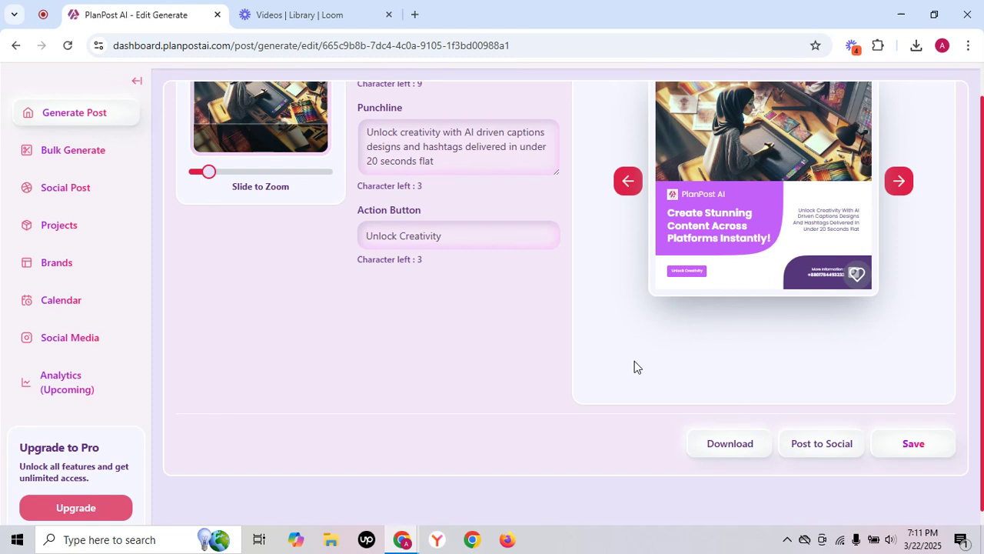
Edit the template and set its primary colour to the dark grey #2f282f.
scroll(634, 362, up, 3)
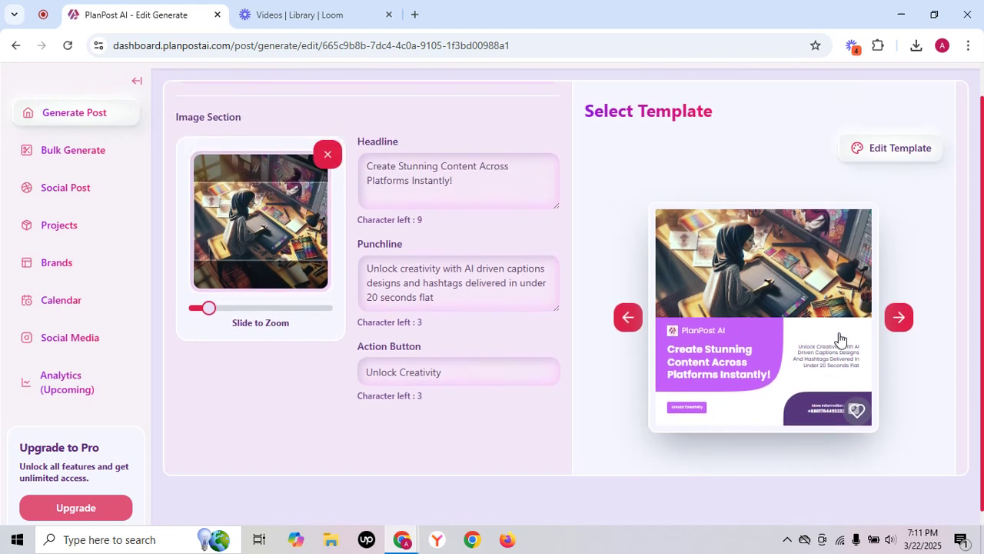
click(888, 151)
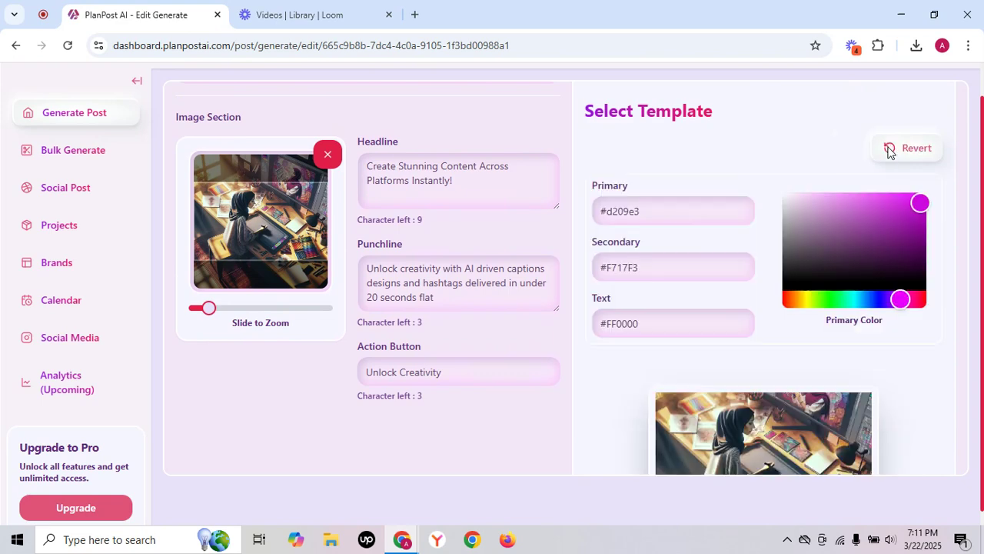
click(670, 208)
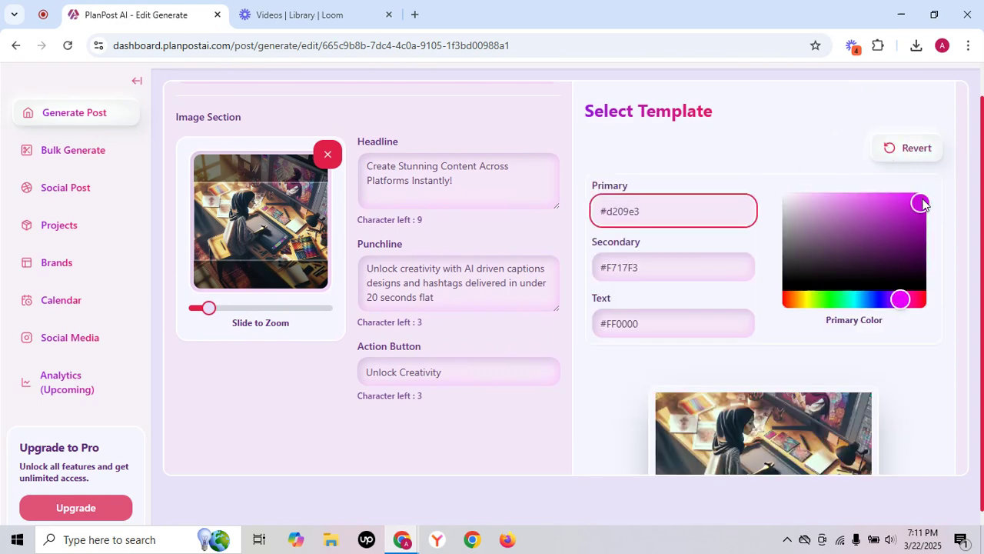
drag(920, 202, 874, 242)
scroll(879, 248, down, 2)
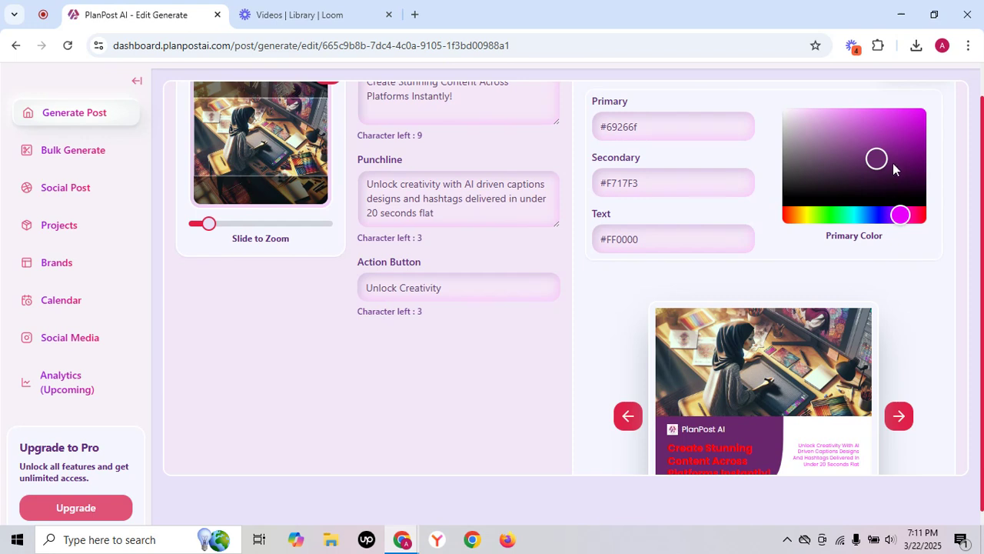
drag(876, 160, 803, 181)
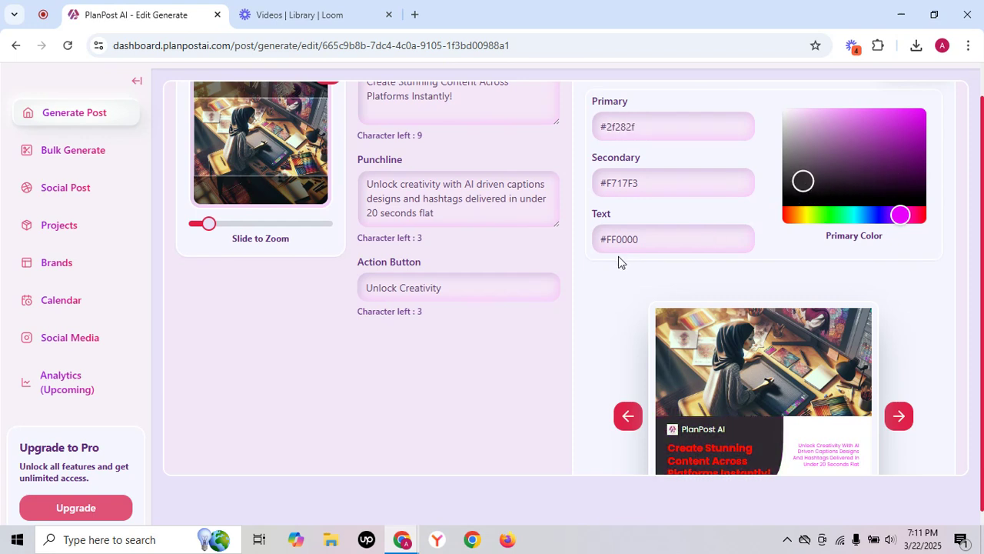
Set the template's text colour to the light grey #e4d7d7 and check the design preview.
click(666, 238)
drag(923, 114, 793, 124)
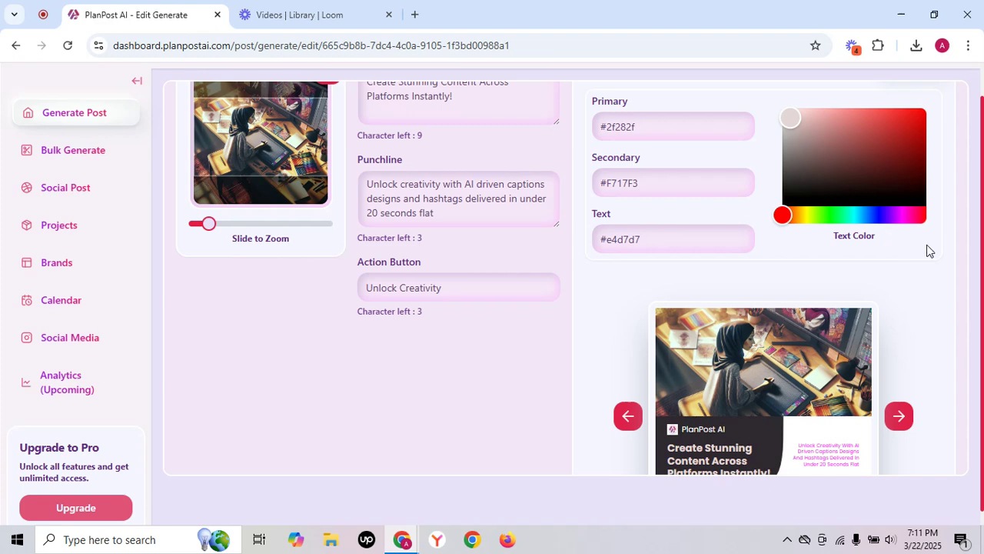
scroll(929, 250, down, 1)
scroll(926, 251, up, 2)
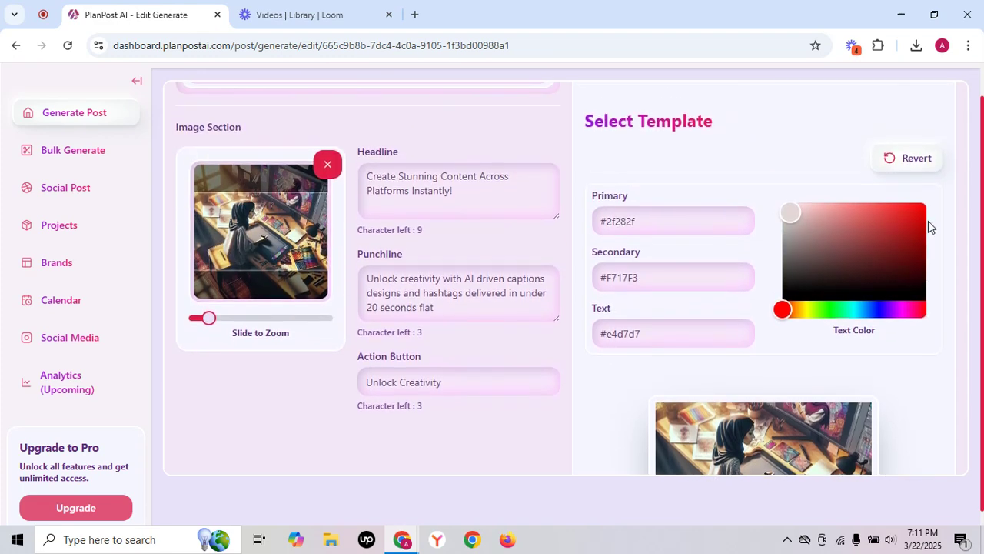
Revert the template's colour edits and save the post.
scroll(948, 309, down, 1)
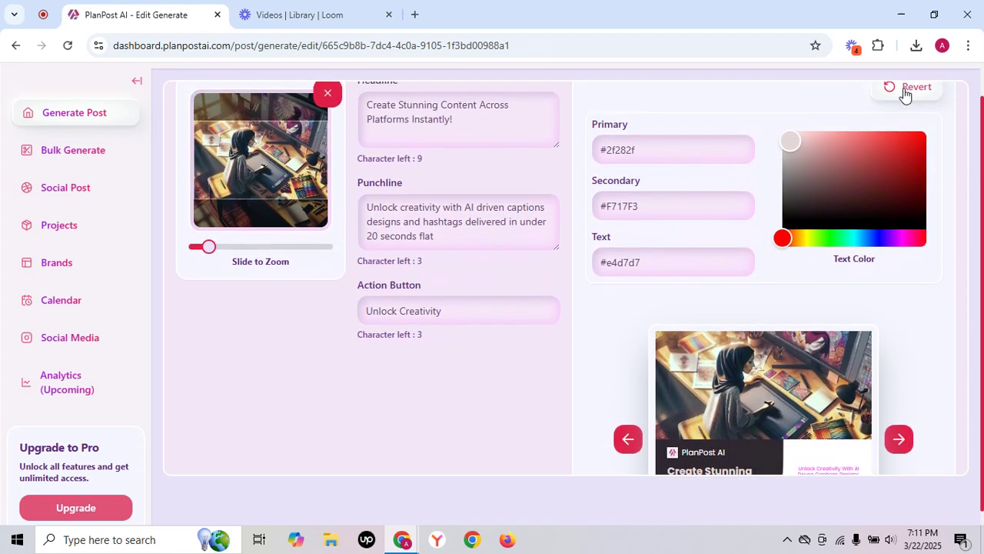
click(905, 90)
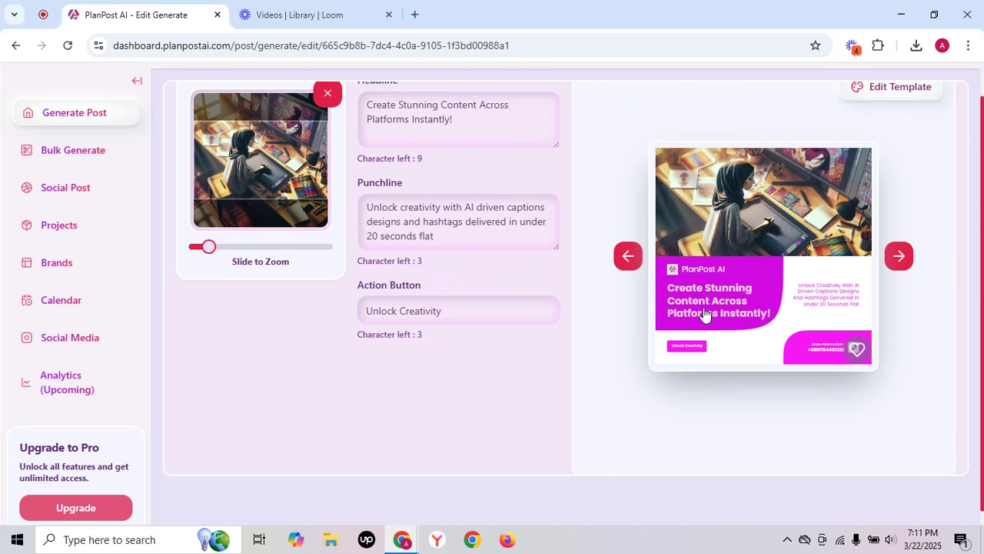
scroll(705, 314, down, 1)
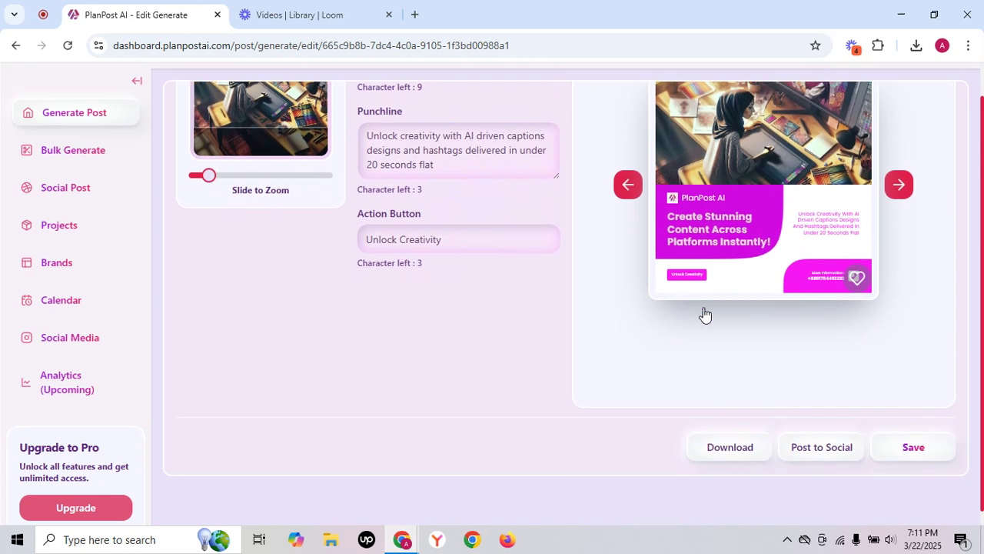
click(914, 447)
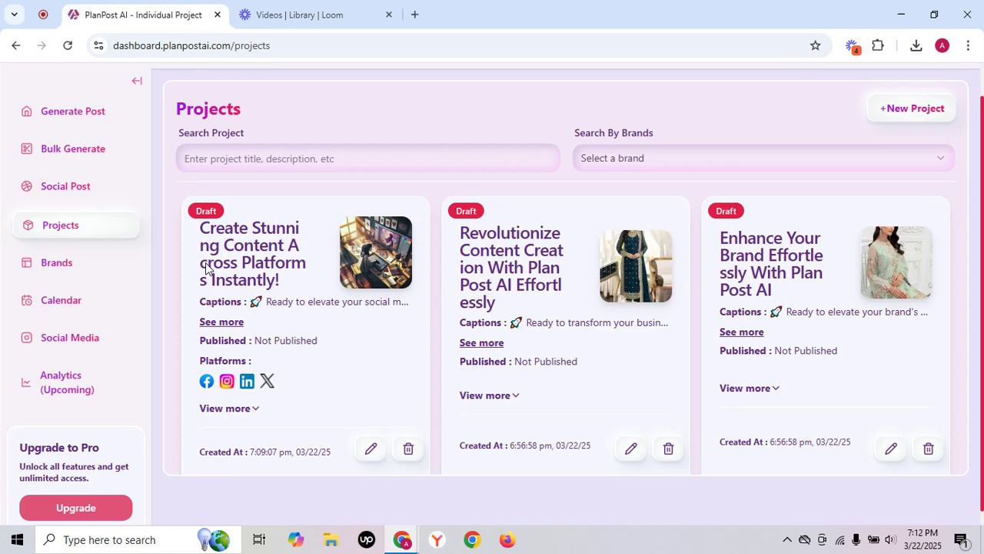
Open the form for generating posts in bulk with AI.
click(73, 152)
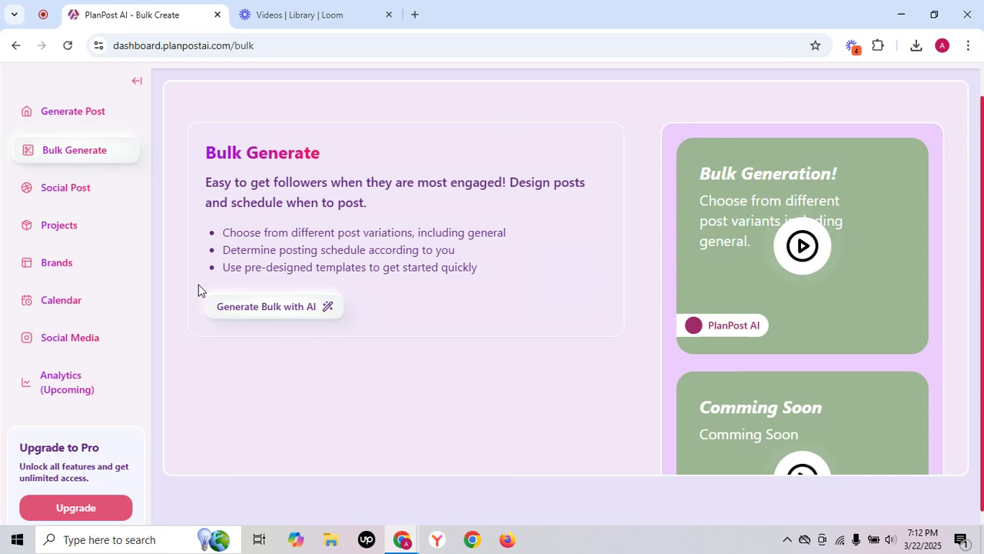
click(280, 308)
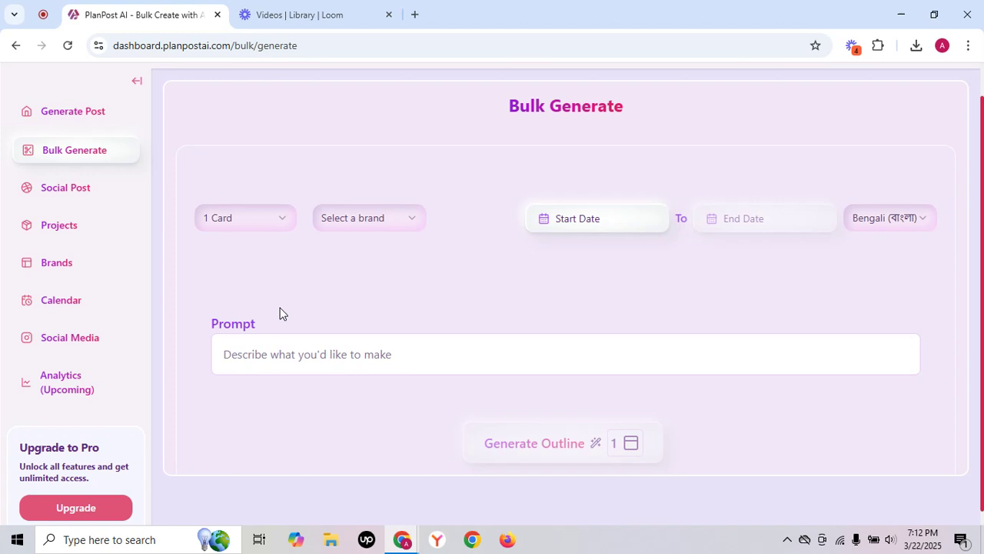
Set the bulk generation to 5 cards and choose the PlanPost AI brand.
click(266, 221)
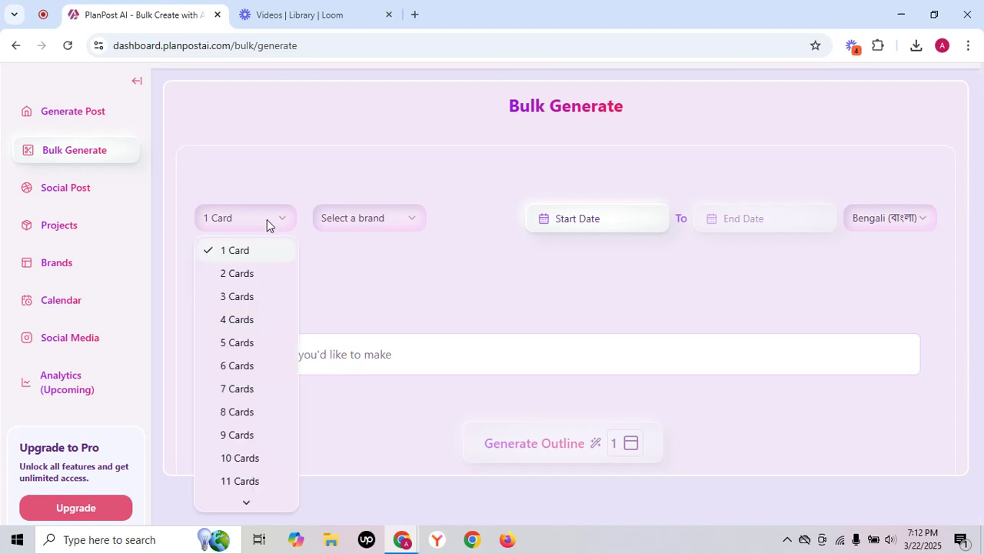
scroll(263, 433, down, 3)
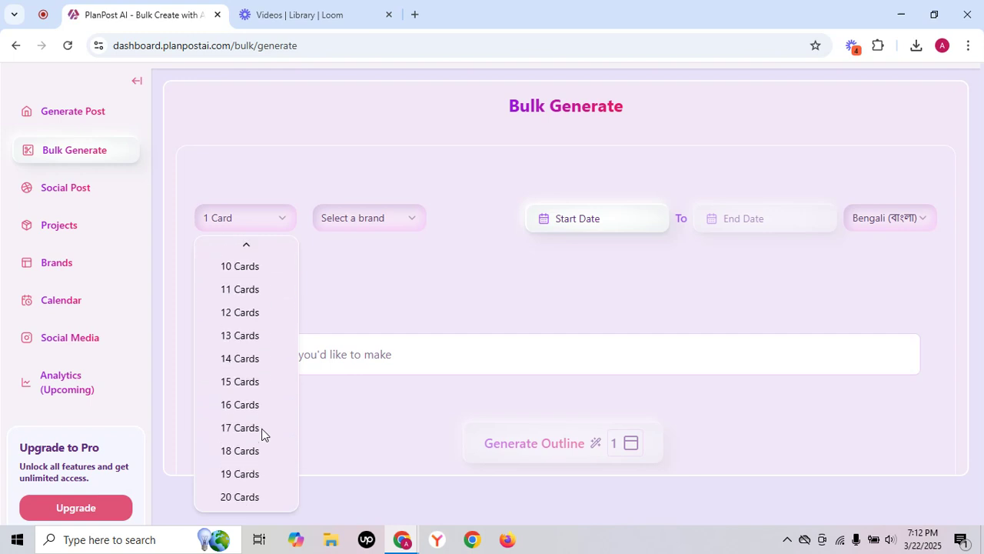
scroll(262, 434, up, 3)
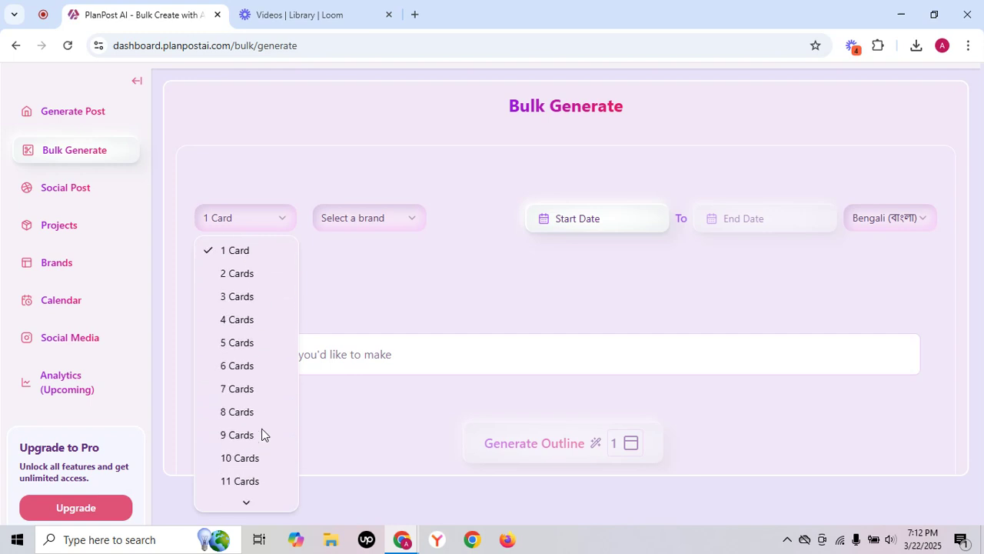
click(248, 344)
click(399, 222)
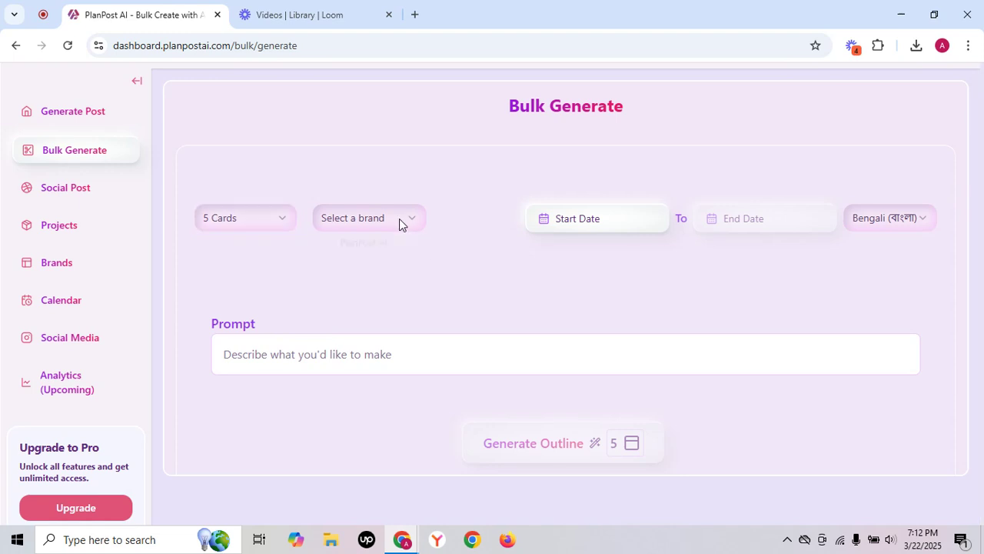
click(367, 249)
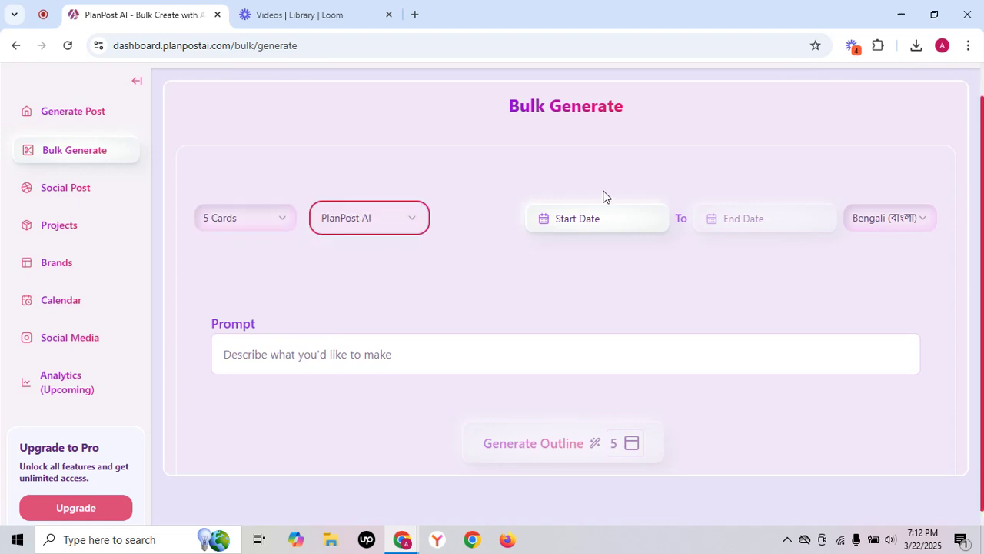
Set the posting period from 23-03-2025 to 31-03-2025 and the language to English.
click(613, 220)
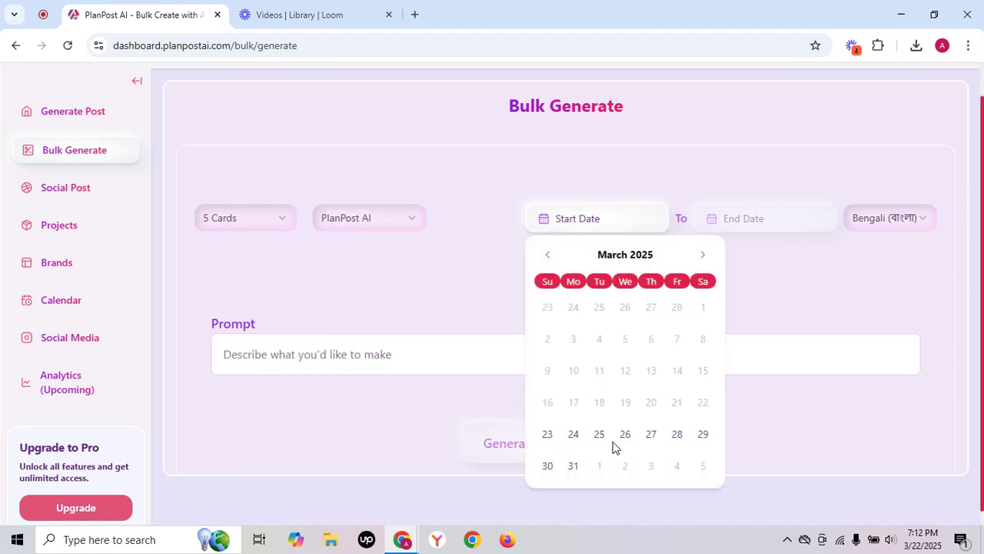
click(548, 435)
click(775, 222)
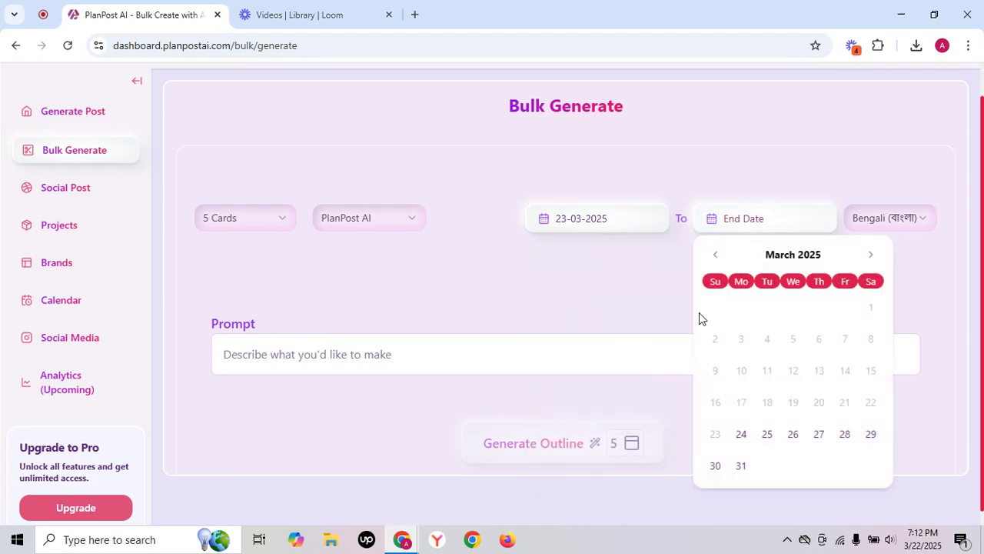
click(745, 469)
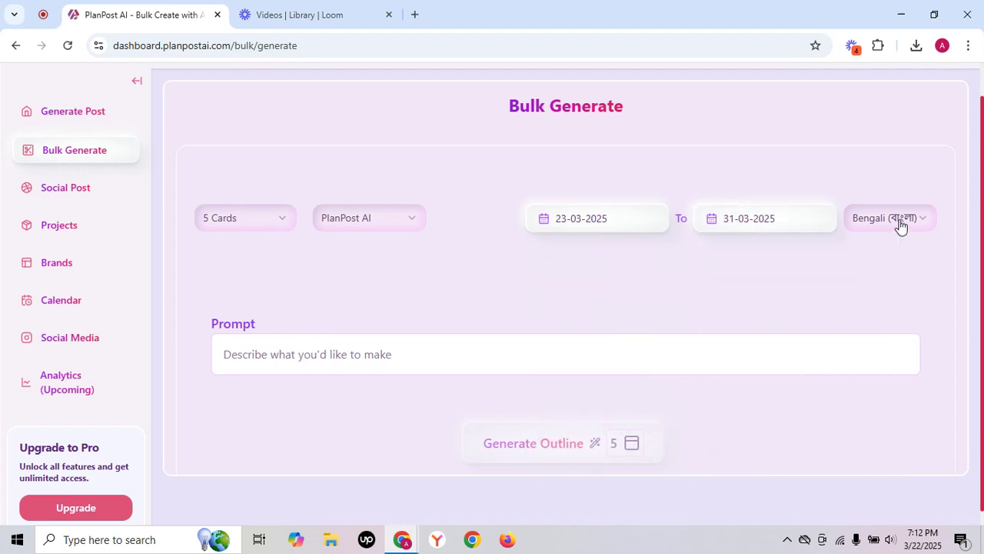
click(899, 222)
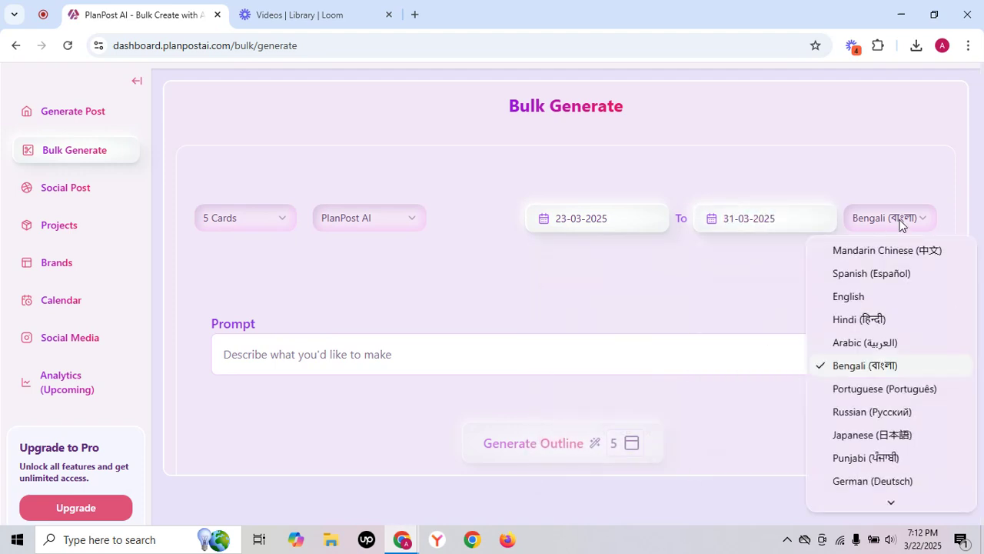
click(851, 300)
Begin the bulk prompt with "PlanPost AI is the best content gen Platform.".
click(406, 370)
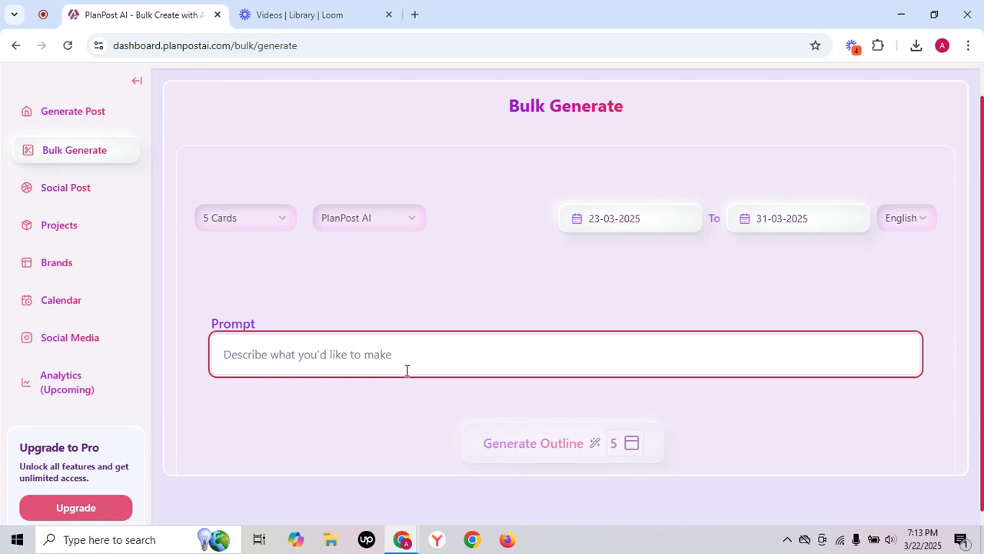
text(P)
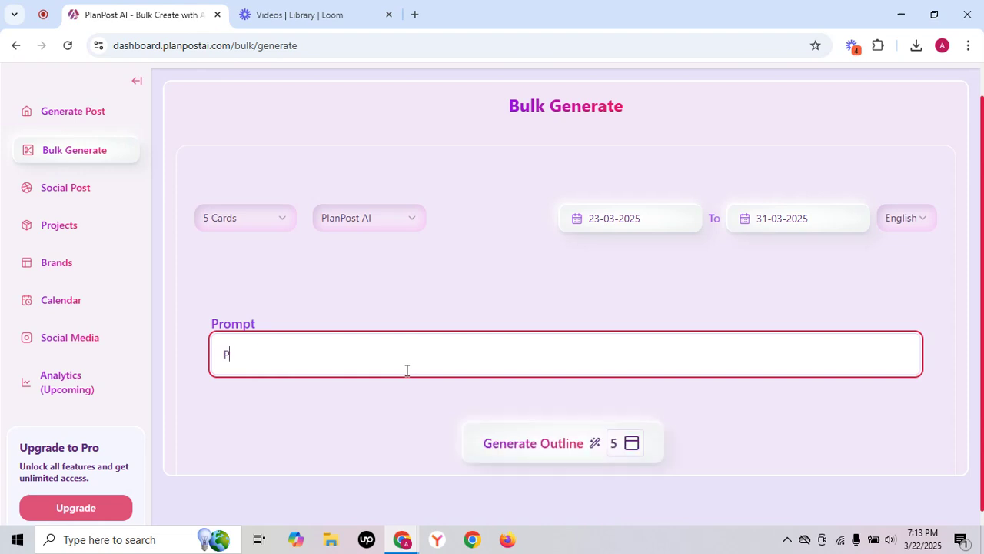
text(lanPost i)
key(BackSpace)
text(AI is the best)
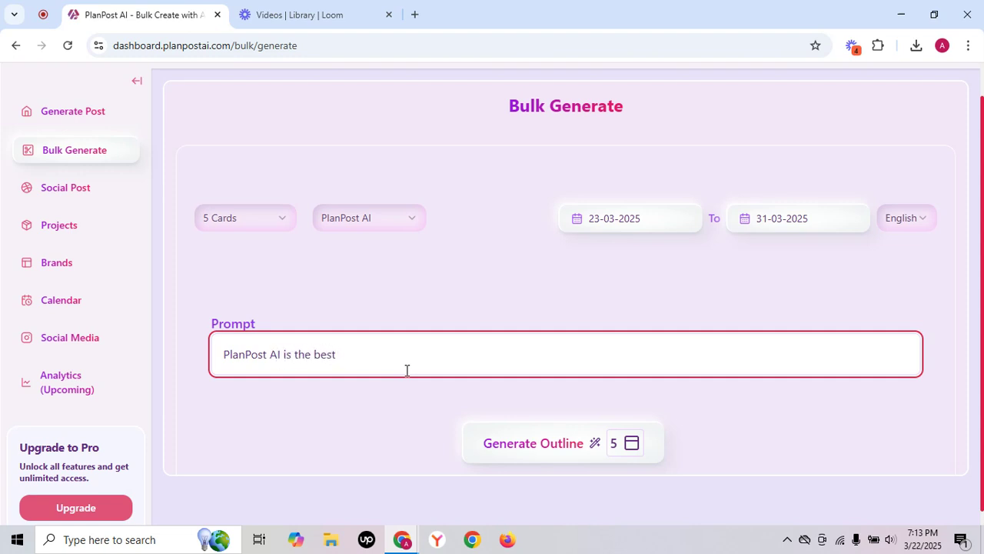
text( content gen Platform. It has 3 feature)
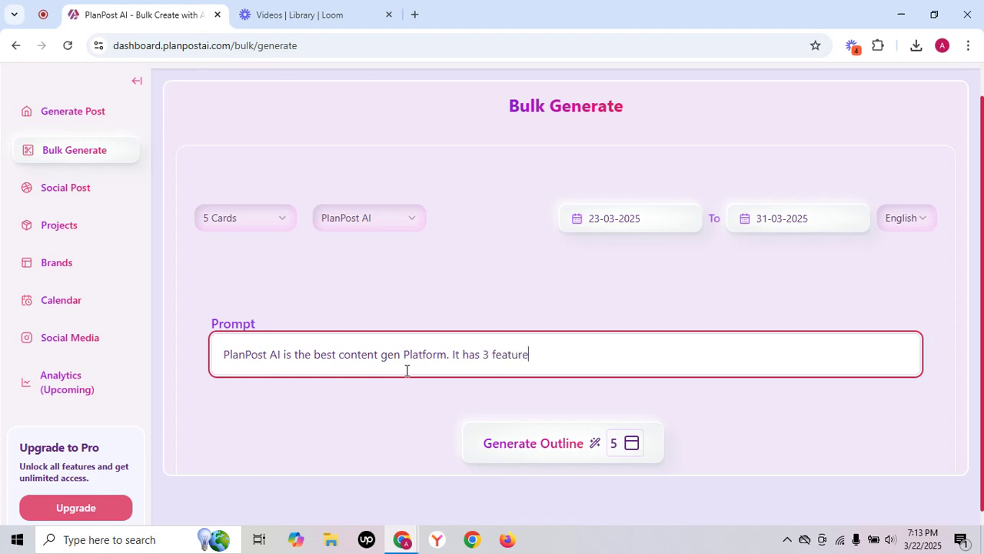
Continue the prompt with "It has 3 features, single gen where it generate single post under 20 seconds only".
text(s, single gen where it)
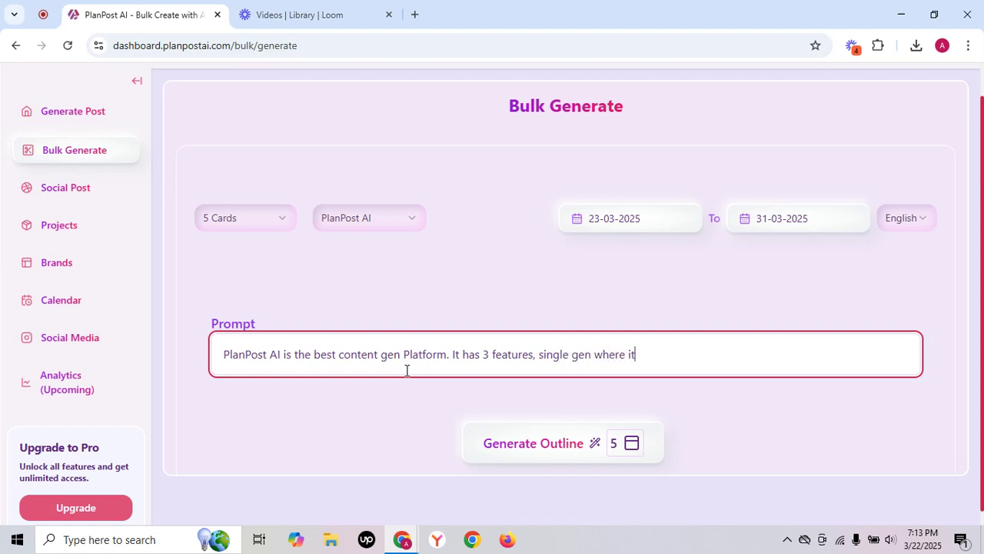
text( generate single)
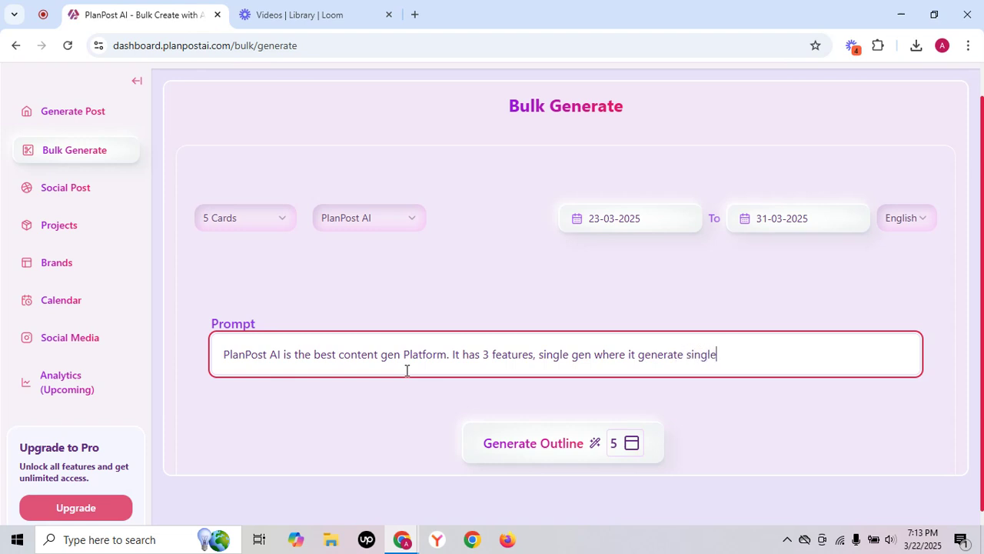
text( post under 20 secon)
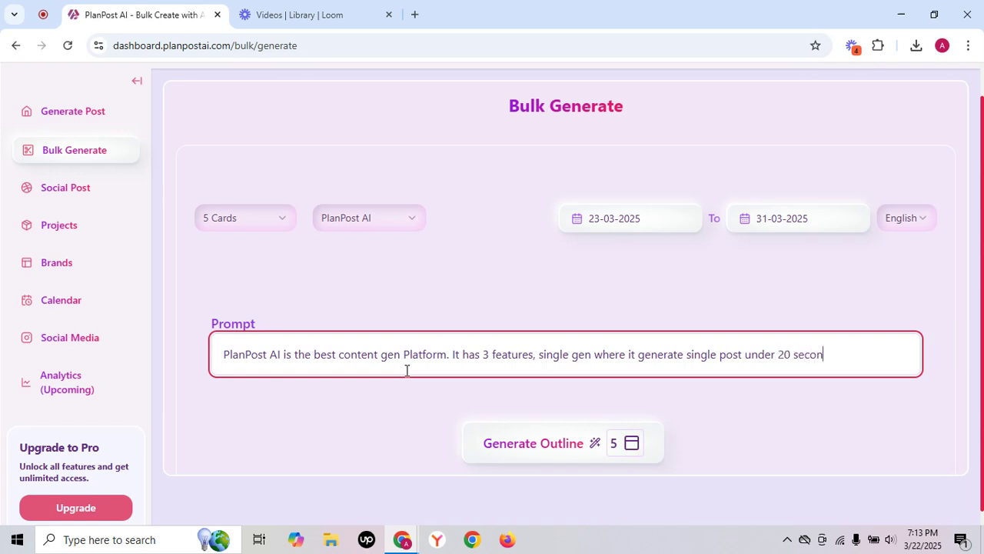
text(ds only, with bulk users)
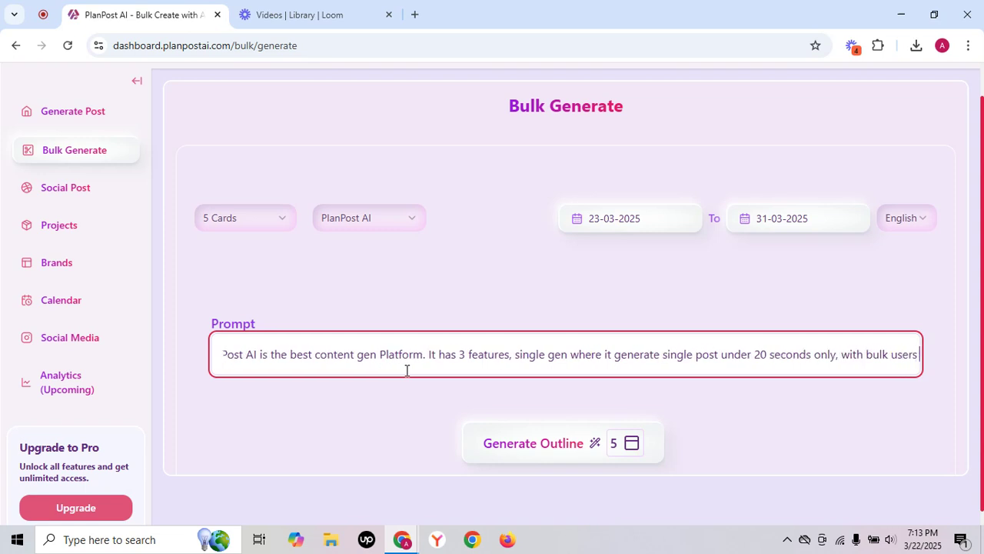
text( can generate)
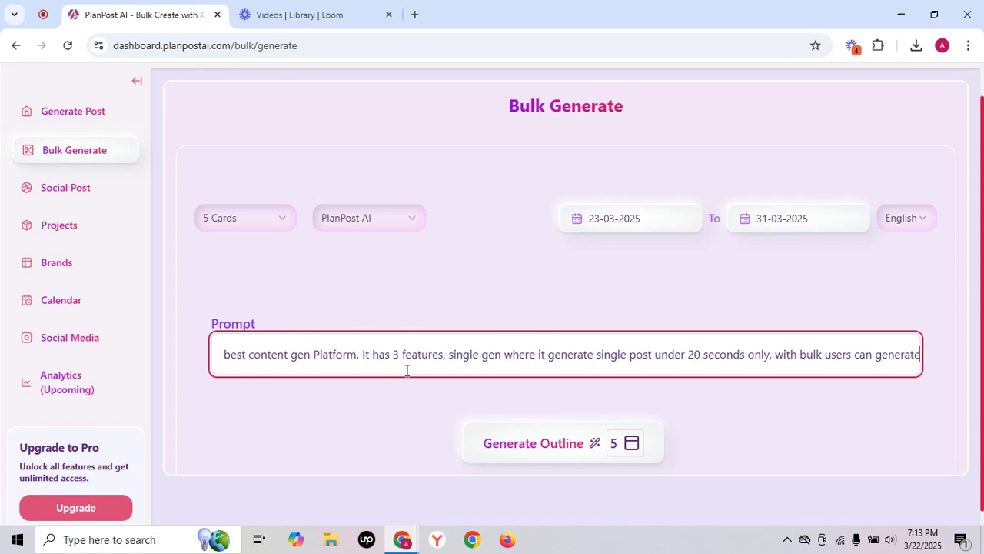
text( month worth content)
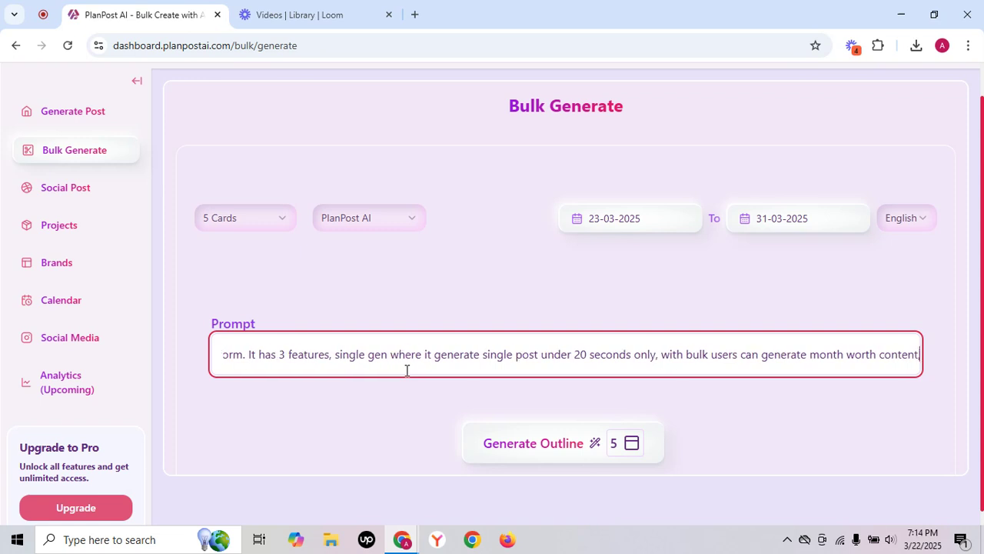
Finish the prompt with ", with bulk users can generate month worth content, and they can share content across platforms with single click".
text(, and they can share)
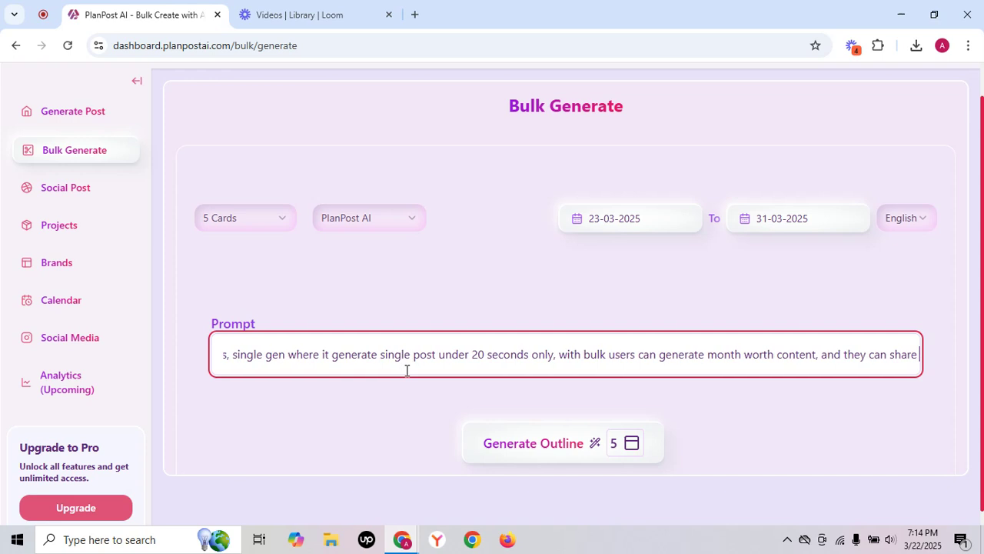
text( conten)
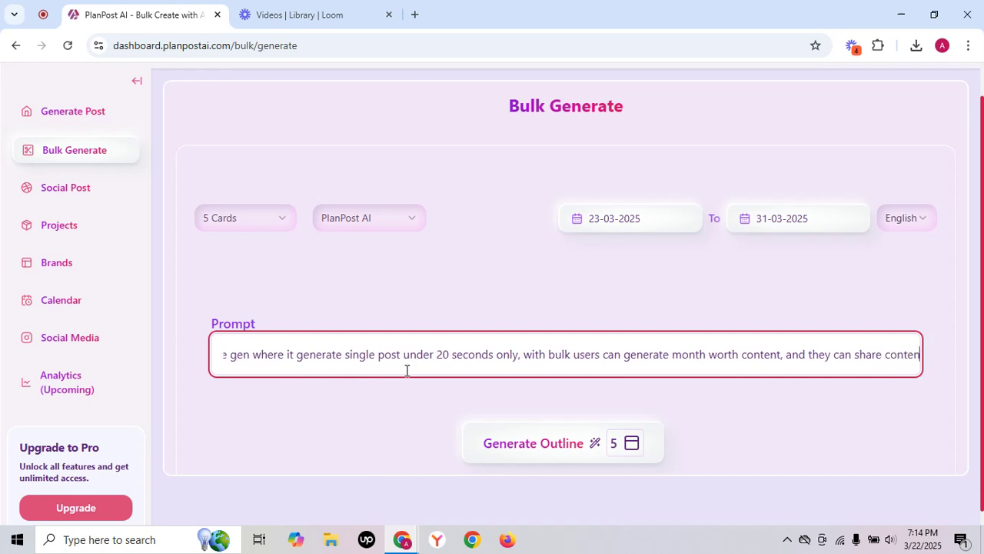
text(t acros)
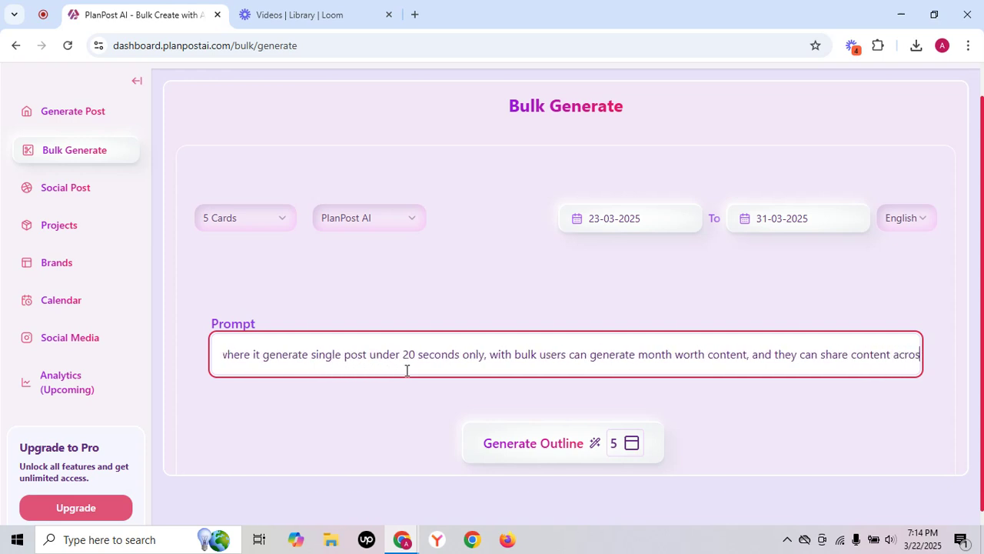
text(s platforms )
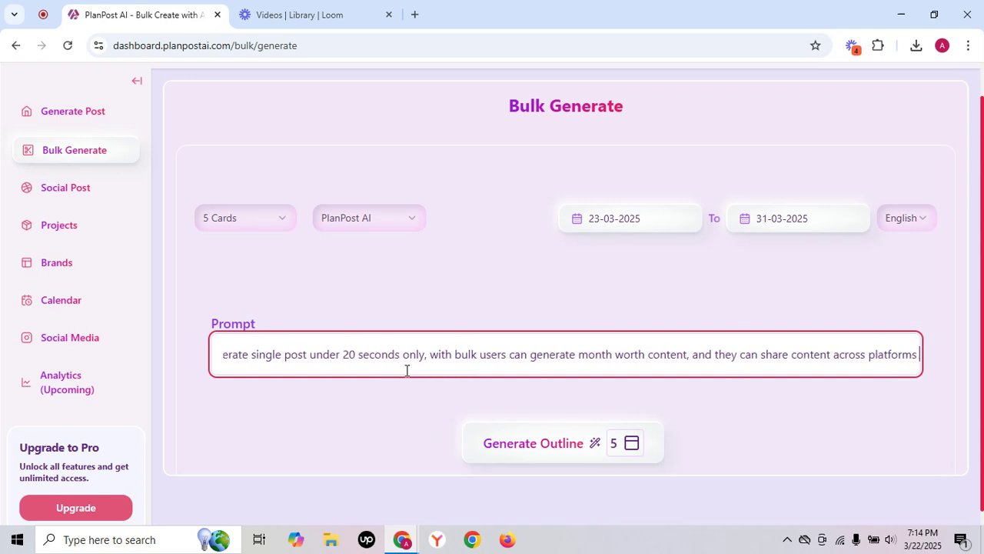
text(with sin)
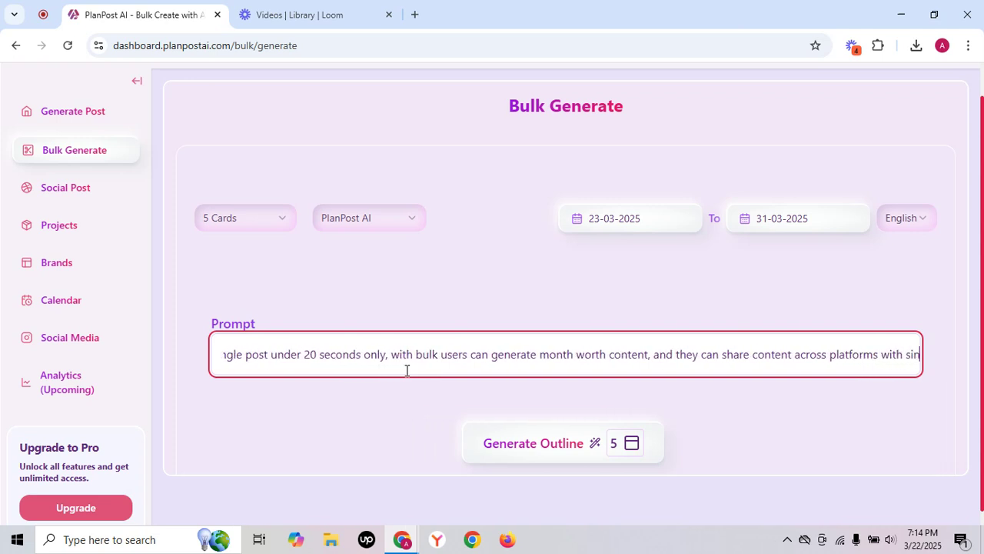
text(gle click)
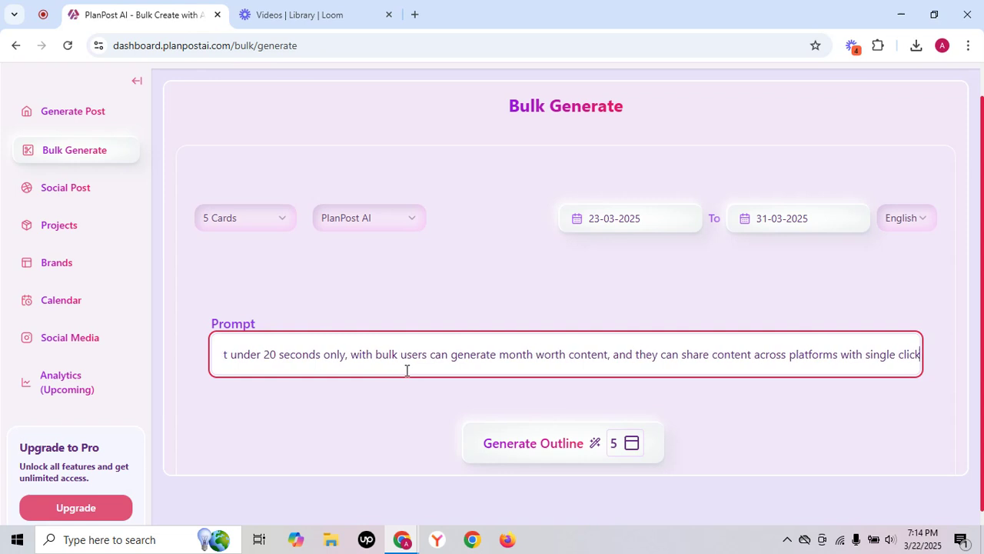
click(413, 392)
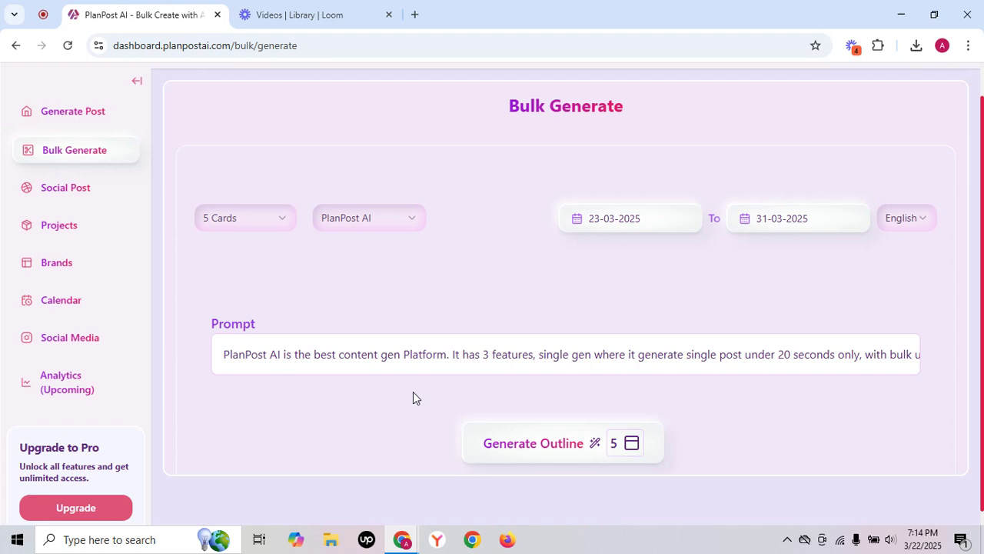
Generate the outline from the prompt and review the card texts and their scheduled dates.
click(518, 449)
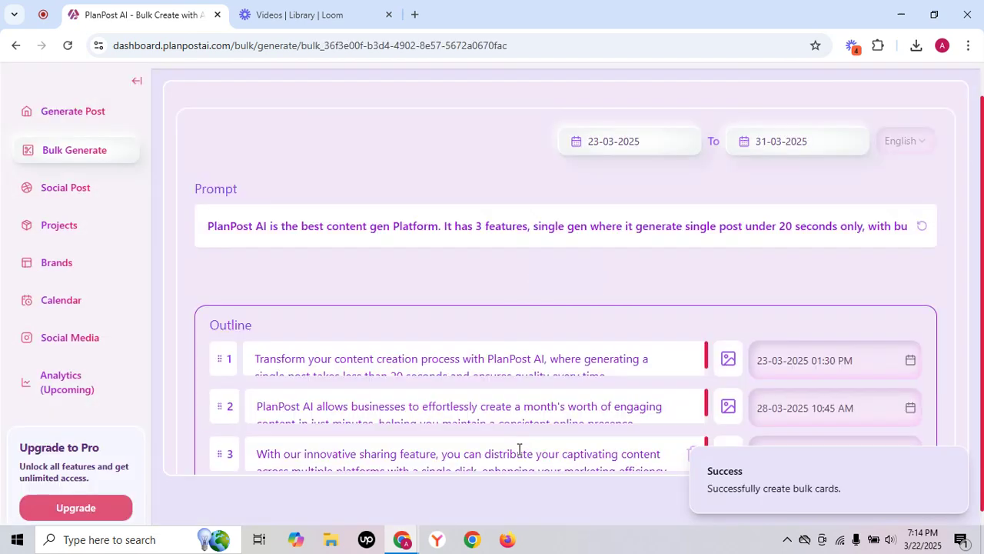
scroll(453, 334, down, 1)
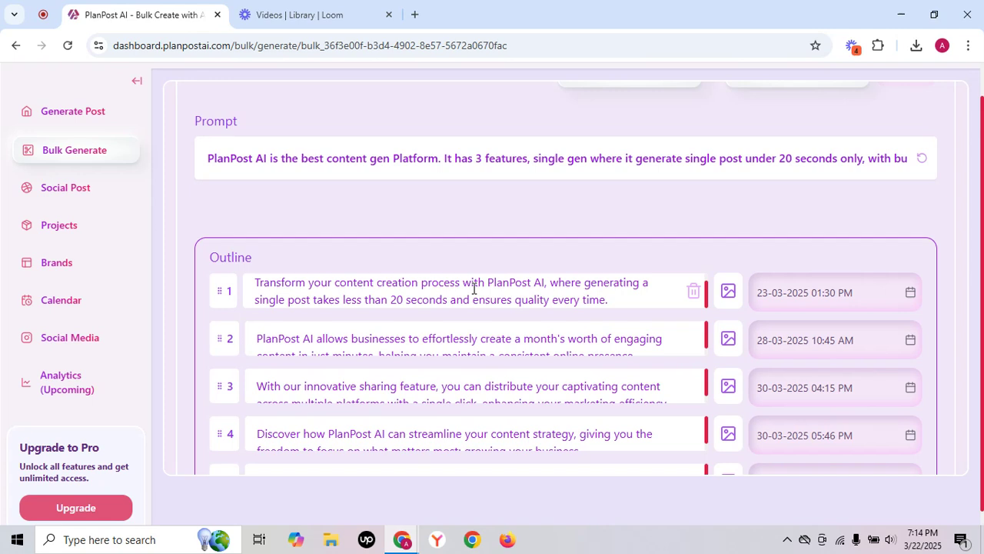
scroll(474, 289, down, 1)
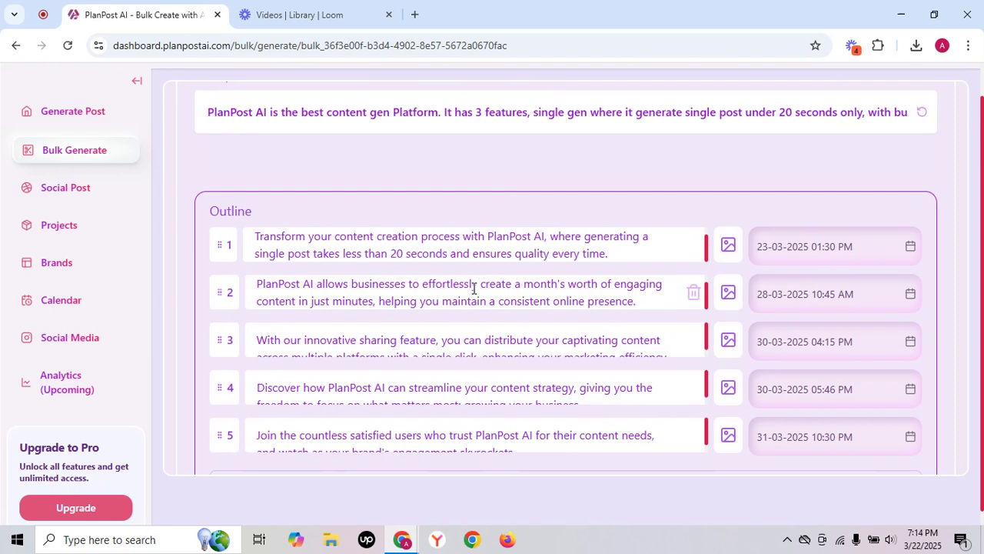
scroll(492, 318, down, 1)
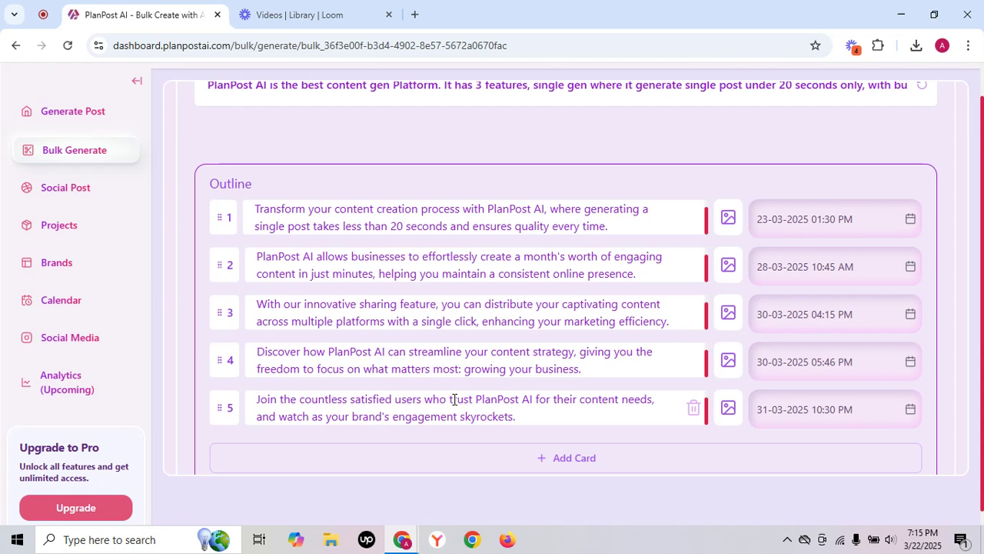
Set the images of outline cards 1, 2 and 3 to AI Generate.
click(723, 223)
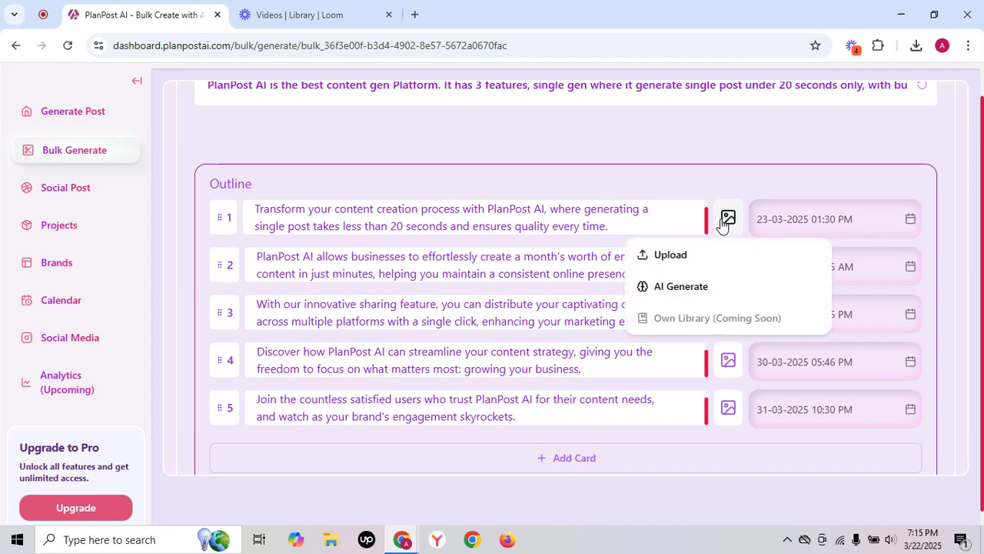
click(709, 288)
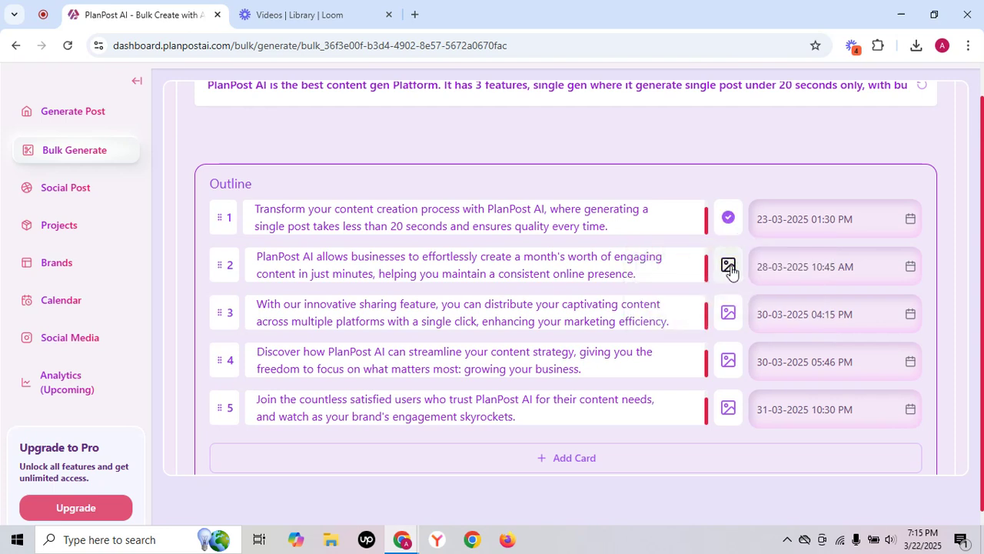
click(728, 267)
click(717, 335)
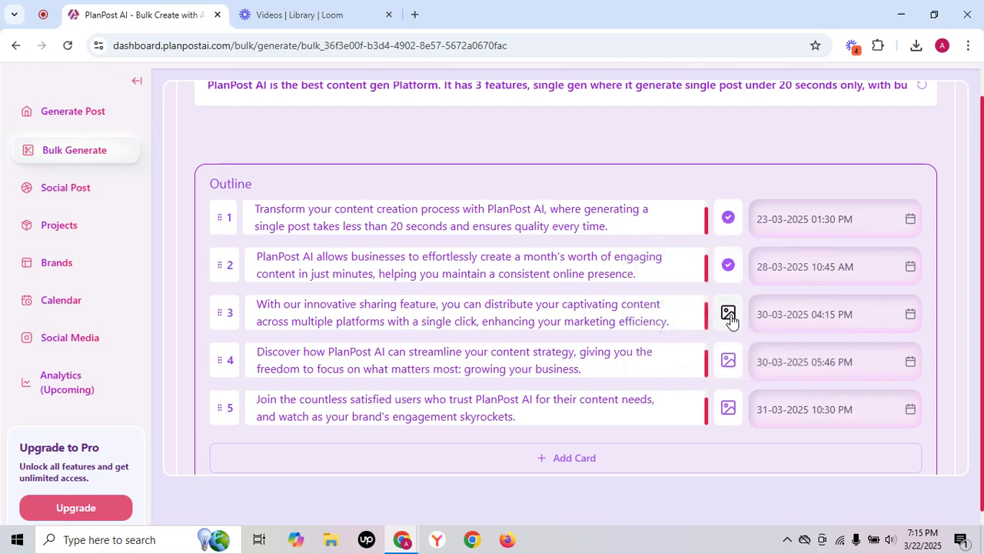
click(728, 313)
click(715, 377)
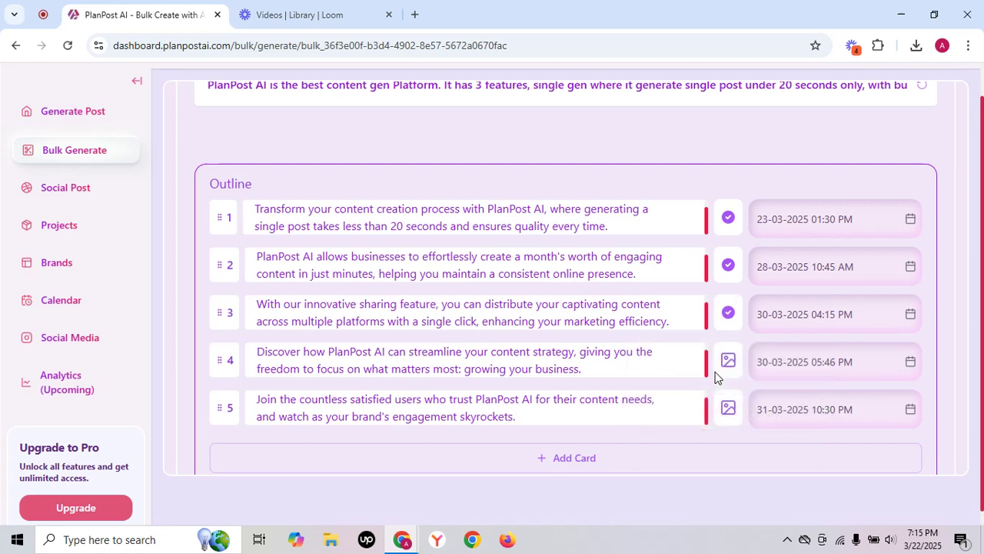
Upload image_long_webp.jpg from the Downloads folder as the image of outline card 4.
click(728, 362)
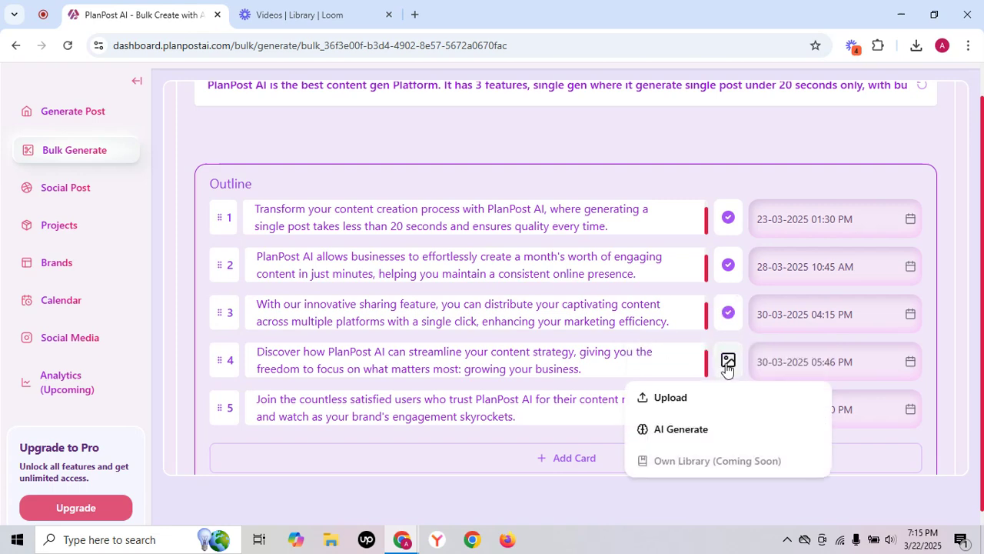
click(671, 398)
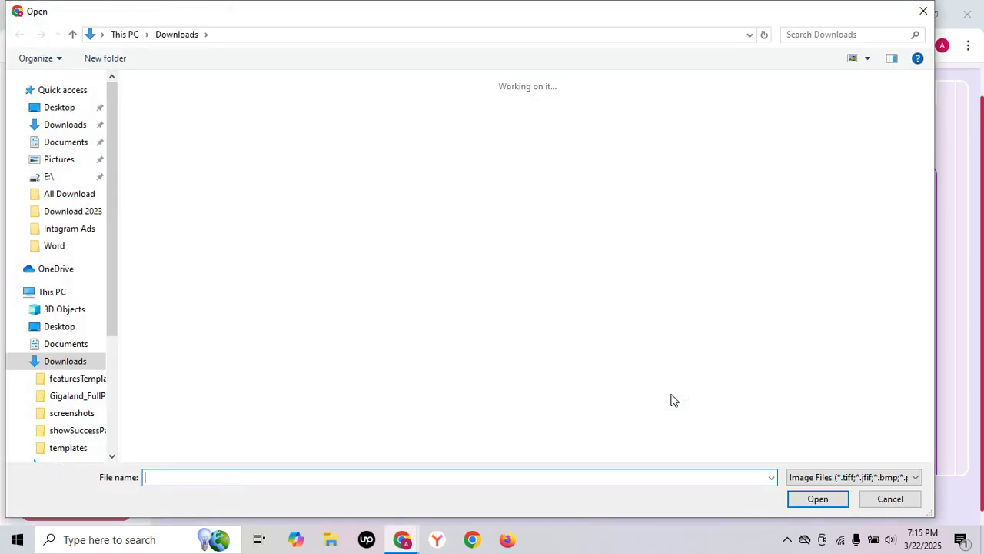
scroll(518, 371, down, 10)
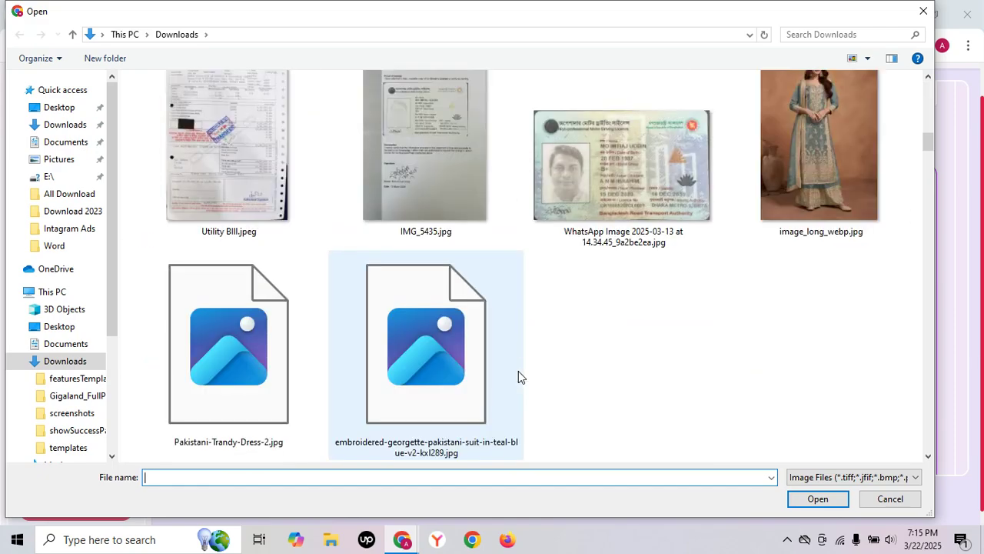
click(792, 123)
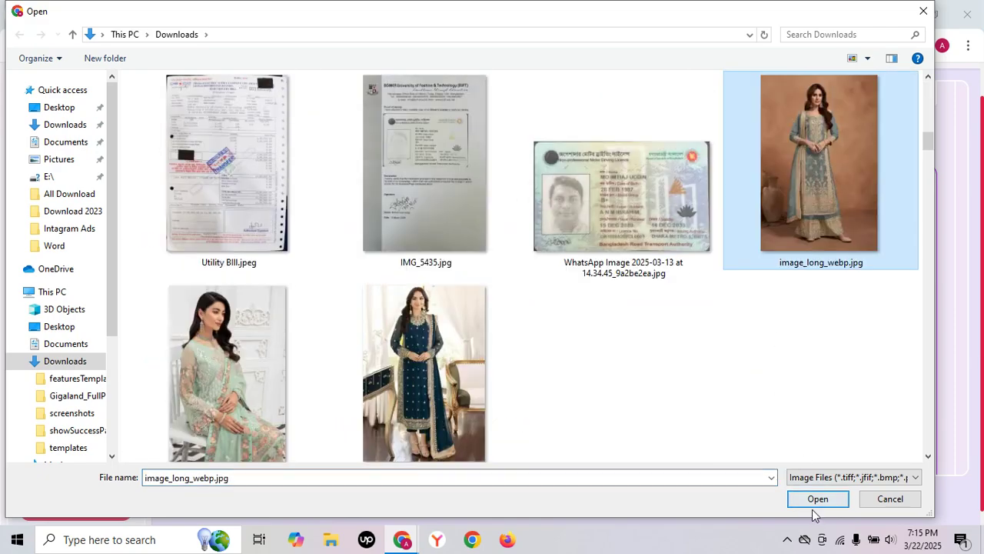
click(817, 498)
Upload embroidered-georgette-pakistani-suit-in-teal-blue-v2-kxl289.jpg from the Downloads folder as the image of outline card 5.
scroll(722, 366, down, 1)
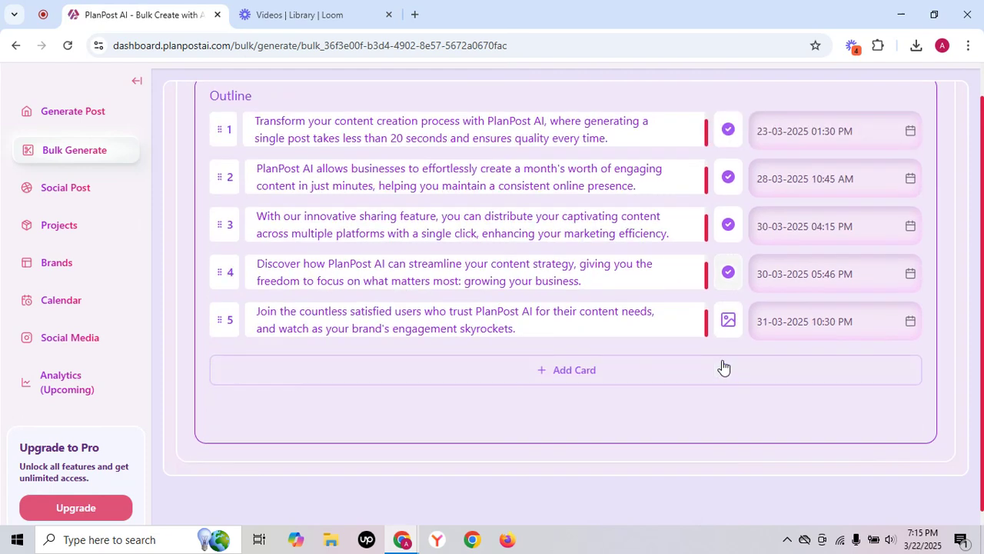
click(729, 320)
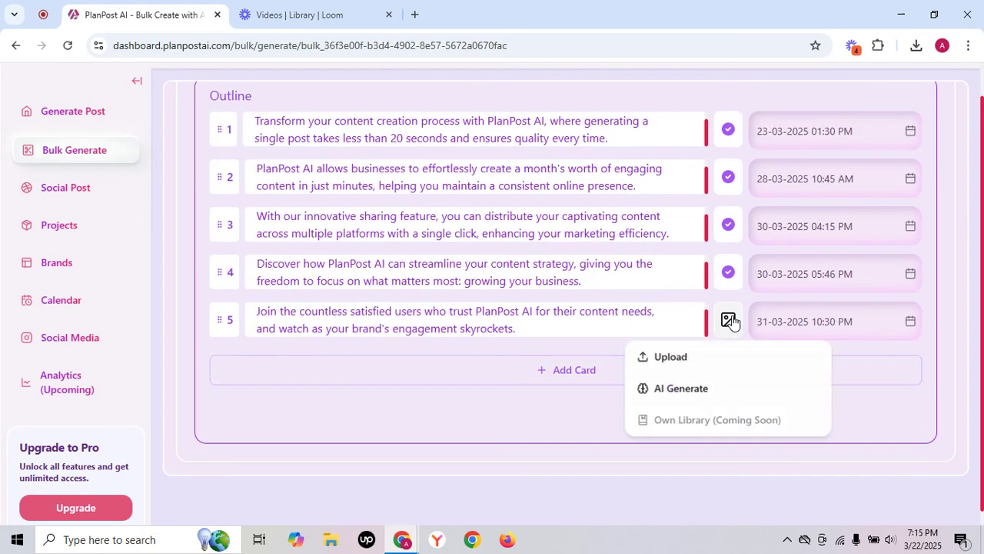
click(692, 359)
scroll(516, 345, down, 10)
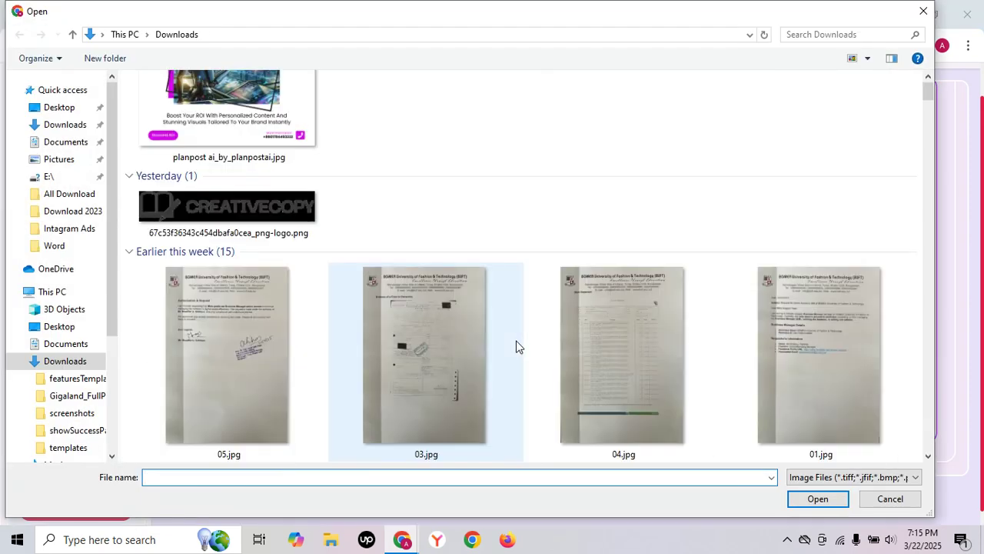
scroll(506, 350, down, 5)
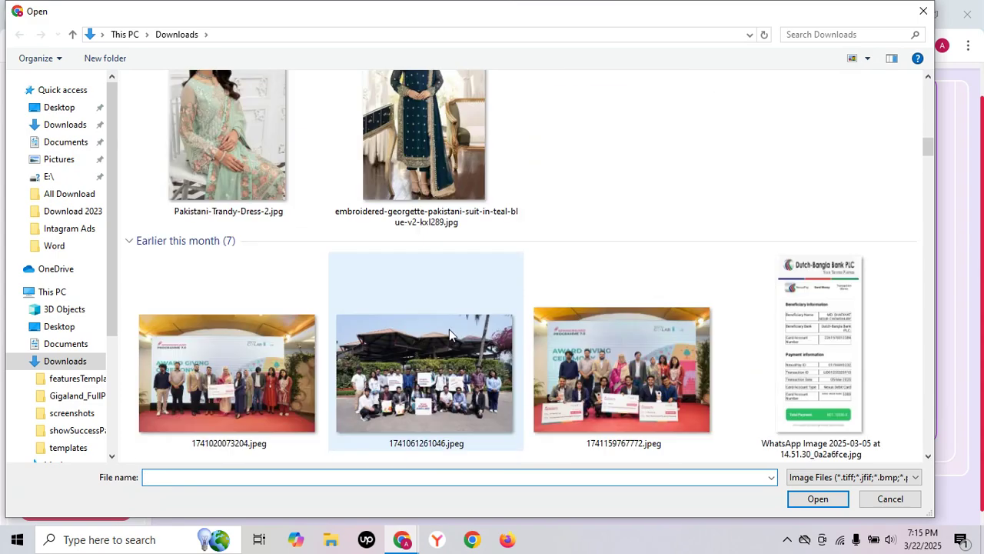
click(427, 146)
click(826, 501)
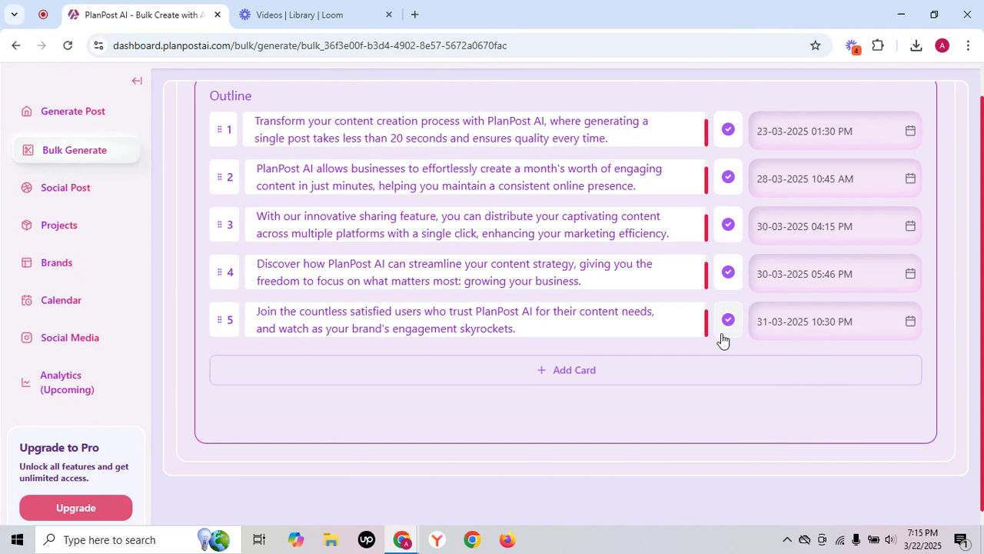
Add an empty card at the end of the outline and delete it again.
scroll(723, 341, up, 1)
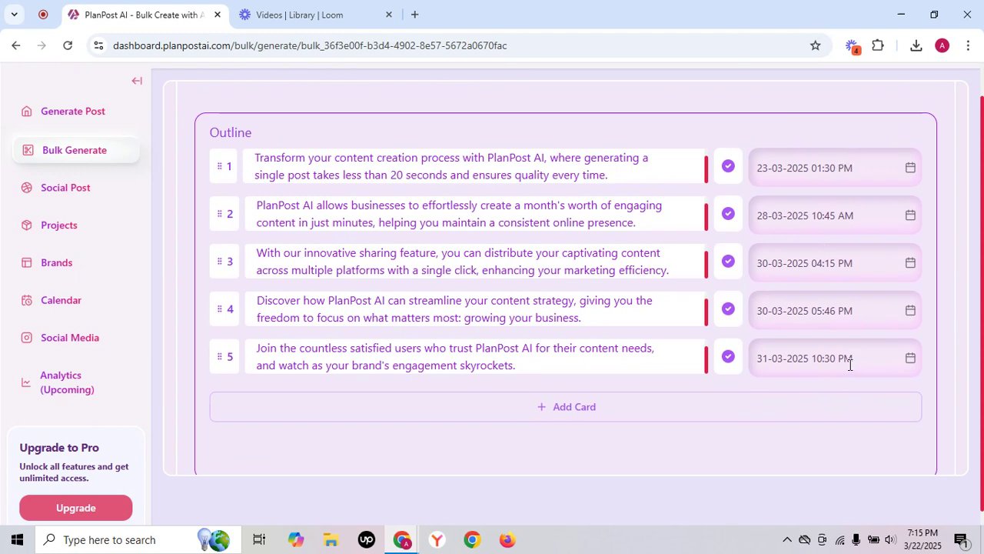
mouse_move(224, 361)
mouse_down()
mouse_move(226, 266)
mouse_move(223, 358)
mouse_up()
click(573, 406)
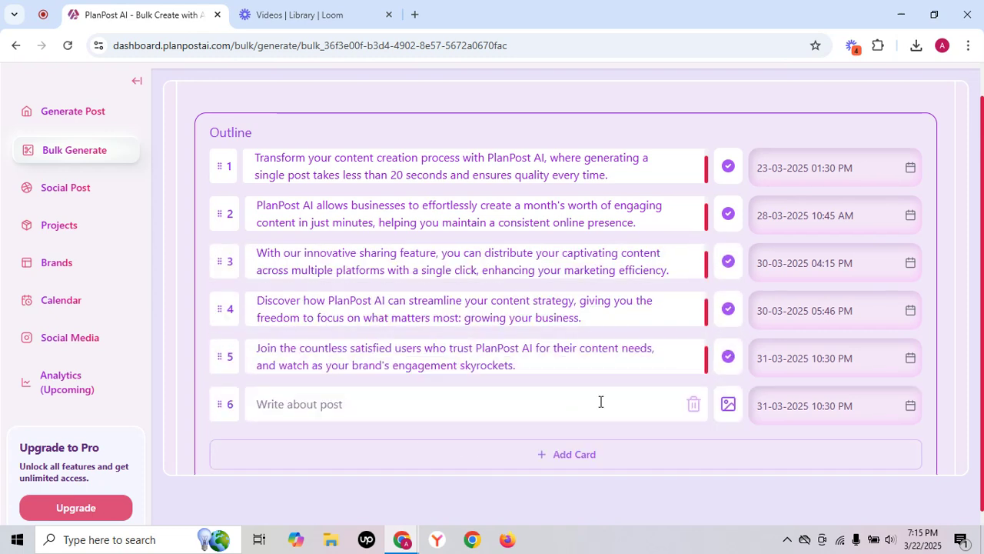
click(697, 411)
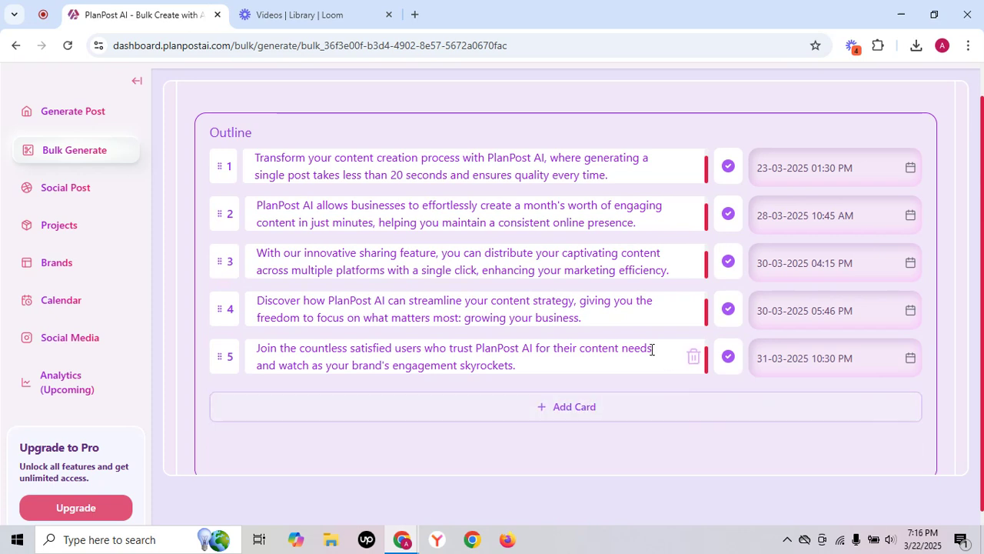
Insert an empty card between outline cards 4 and 5 and delete it again.
mouse_move(521, 335)
click(477, 332)
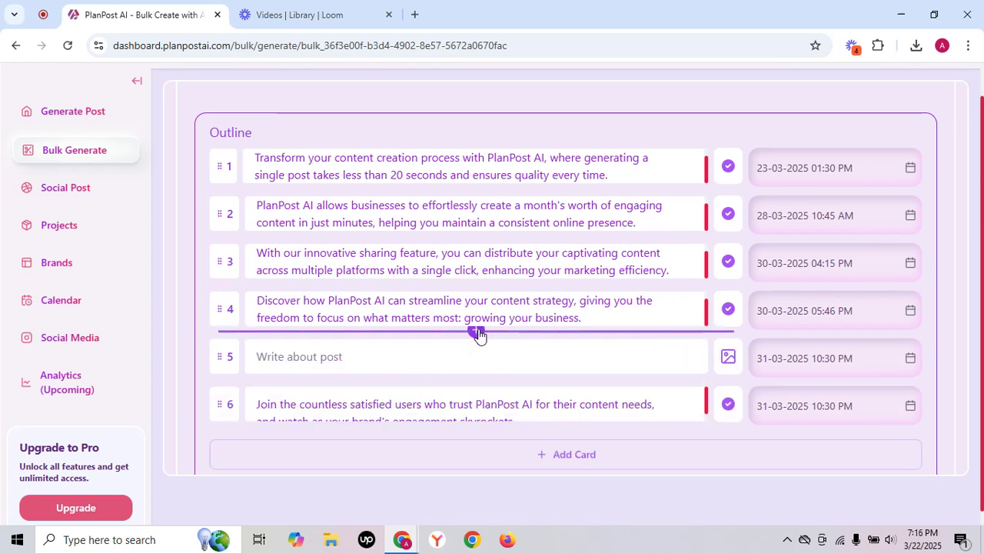
click(693, 358)
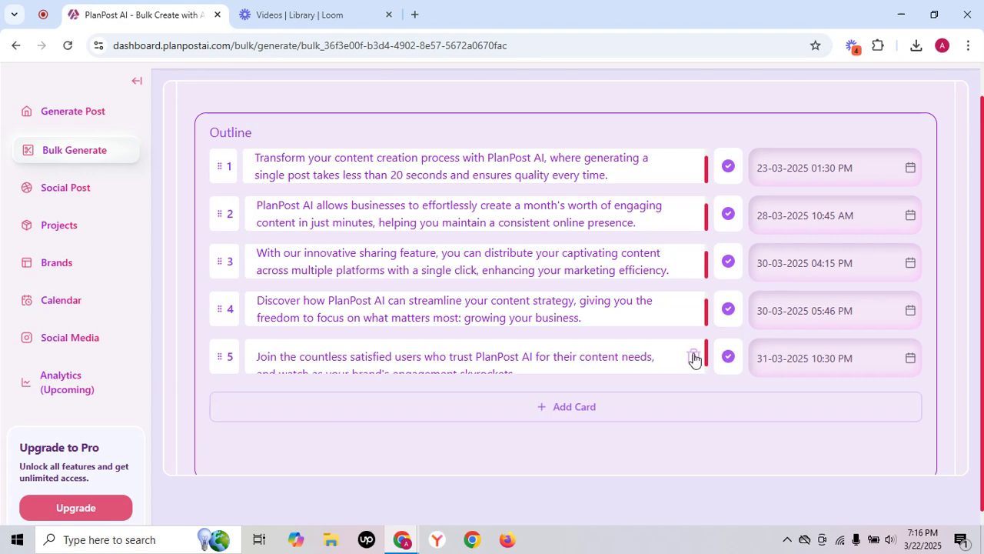
Generate the posts from the five outline cards.
scroll(499, 341, down, 3)
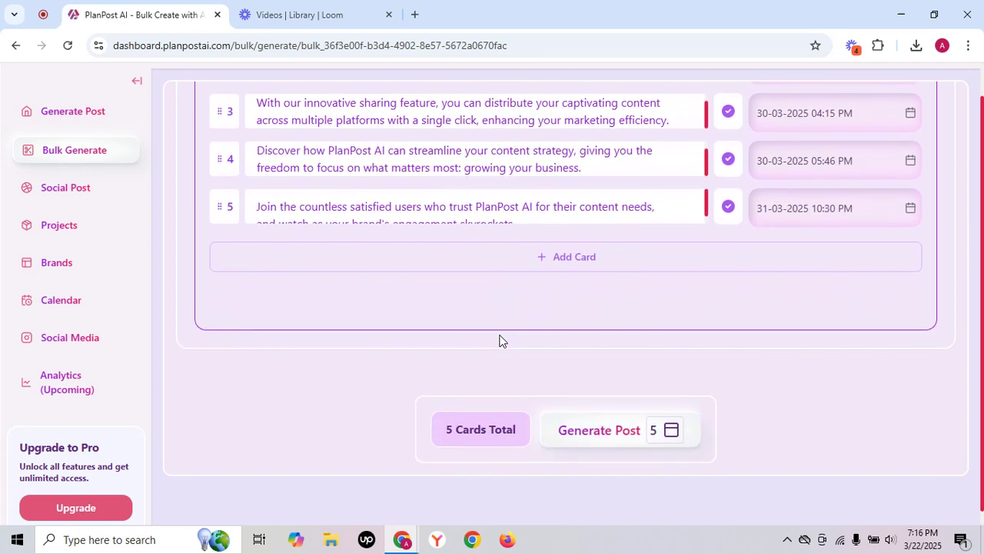
click(592, 430)
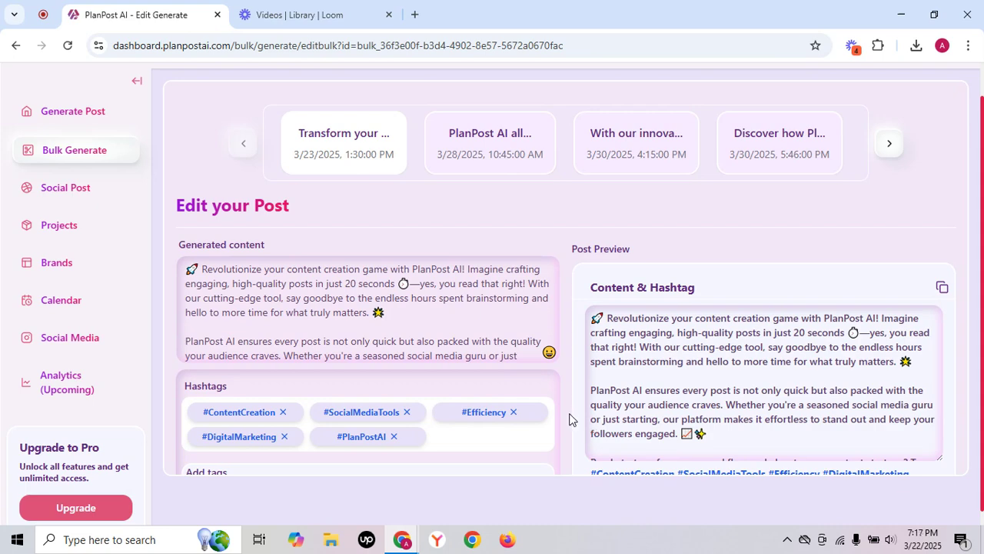
Review the first generated post's content, hashtags, image texts and template, comparing its content briefly with the second post.
scroll(570, 419, down, 4)
scroll(569, 419, down, 1)
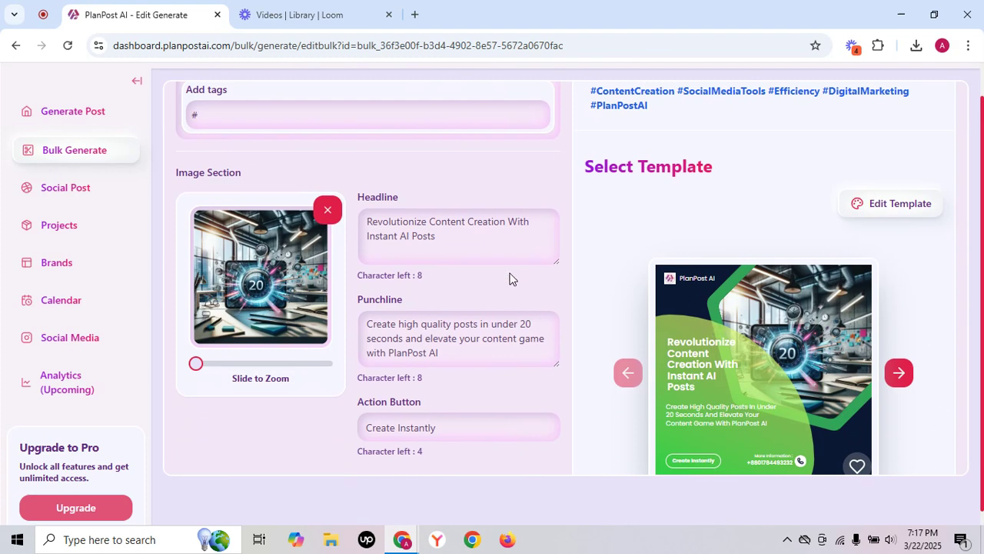
scroll(510, 280, up, 1)
scroll(369, 201, up, 2)
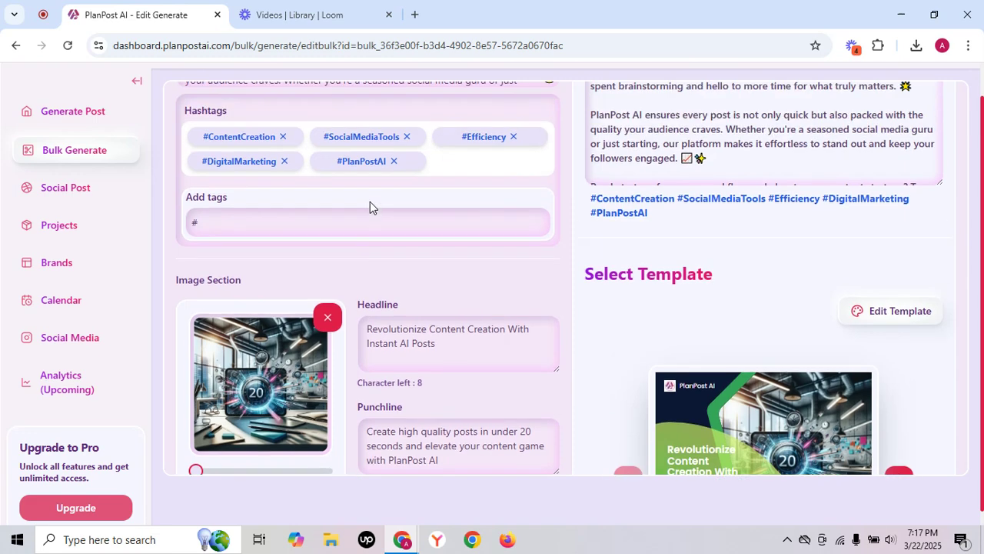
scroll(452, 297, up, 4)
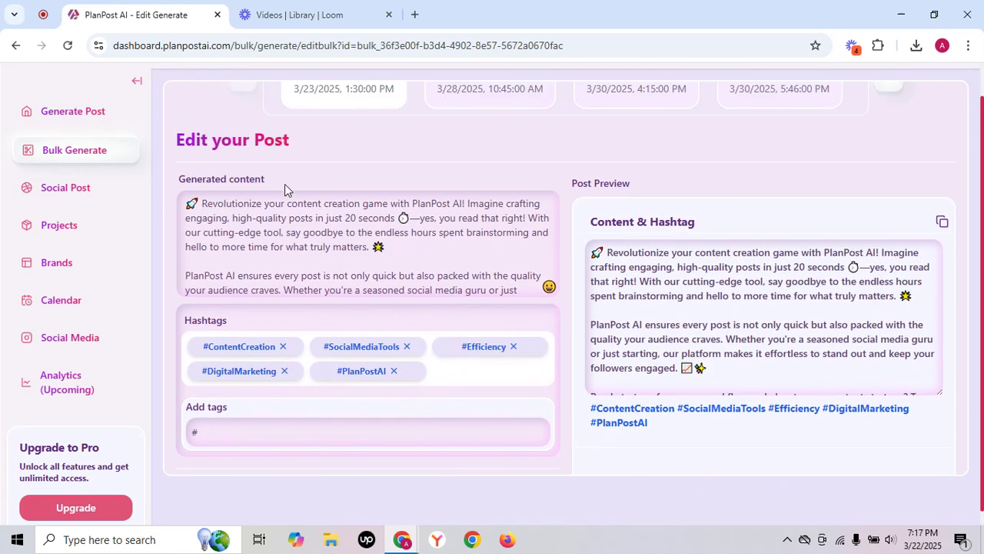
scroll(314, 238, down, 2)
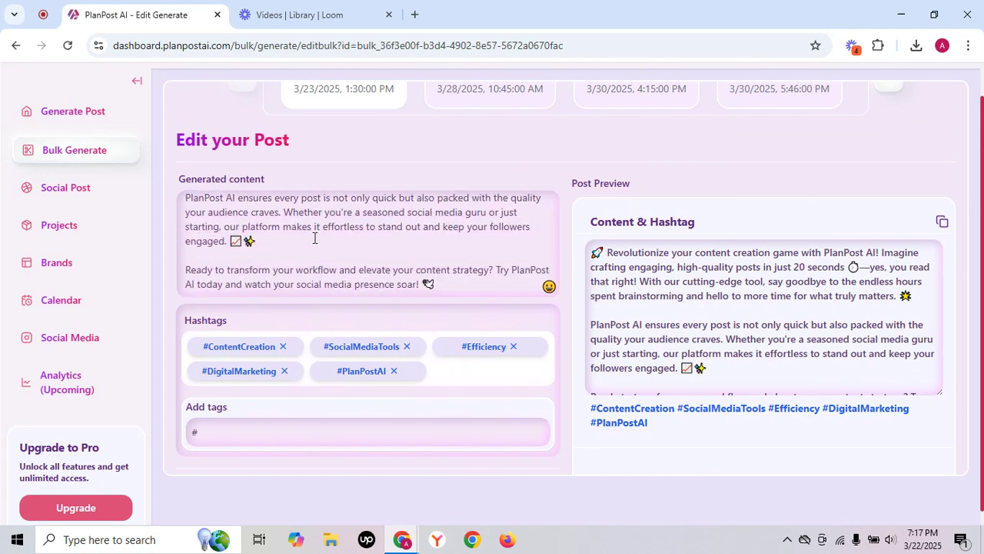
scroll(306, 238, down, 1)
scroll(473, 249, up, 2)
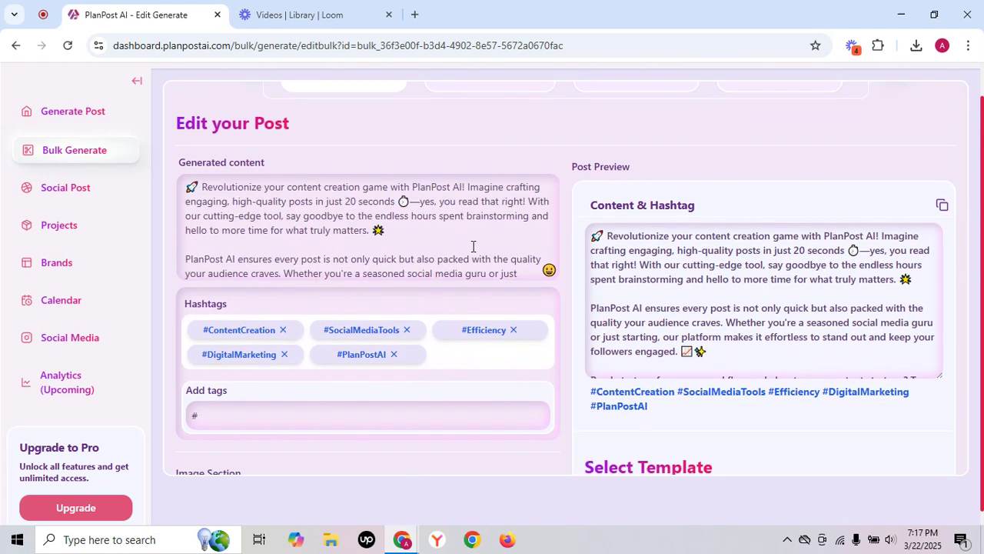
click(482, 87)
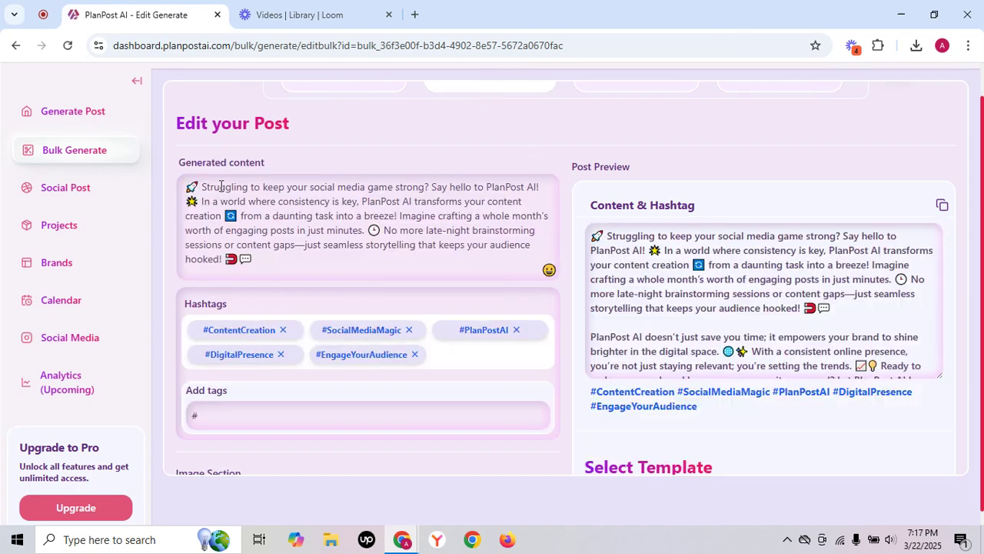
scroll(284, 184, up, 1)
click(329, 103)
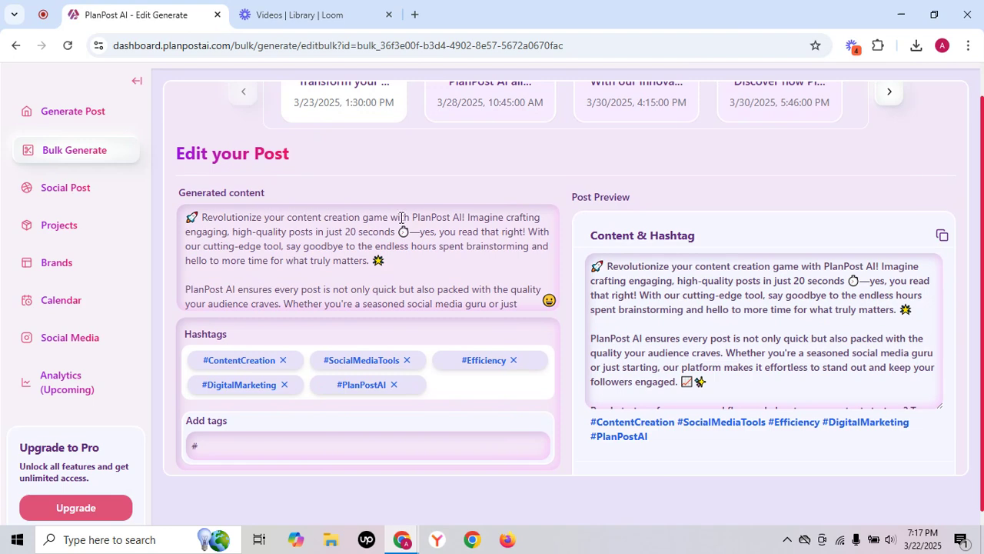
Review the second generated post, scheduled for 3/28/2025, and switch its template to the light design with the green-framed image.
click(491, 117)
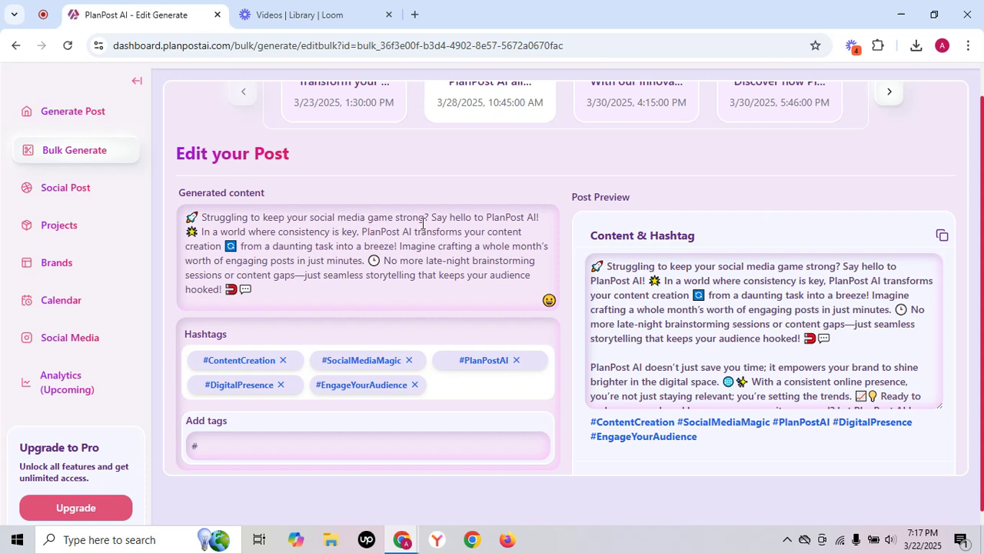
scroll(422, 224, down, 1)
scroll(473, 359, down, 3)
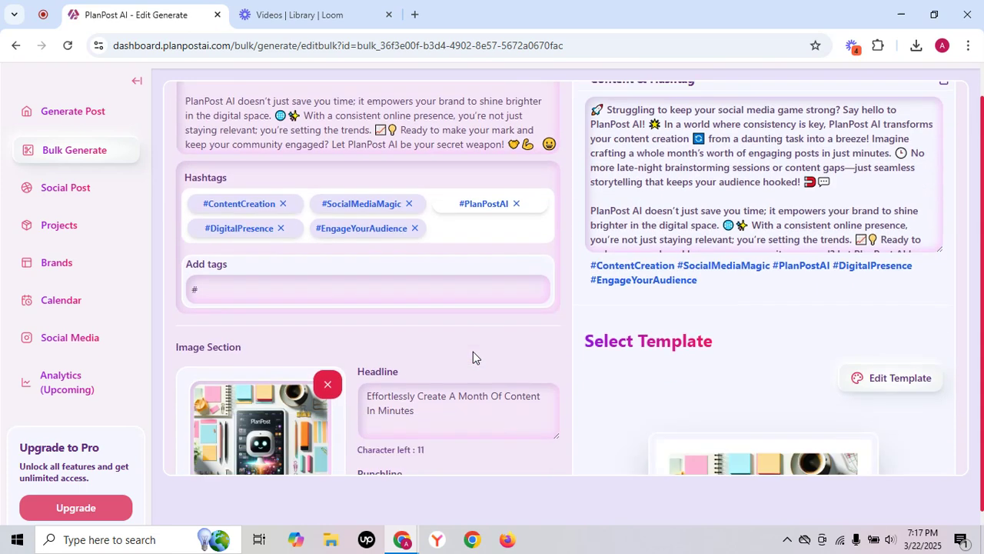
scroll(353, 320, down, 1)
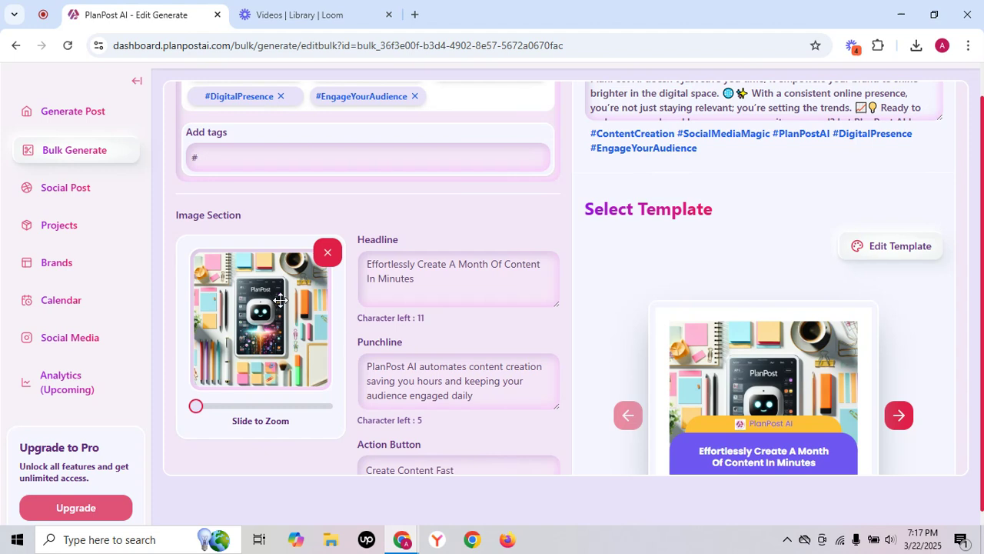
scroll(619, 400, down, 2)
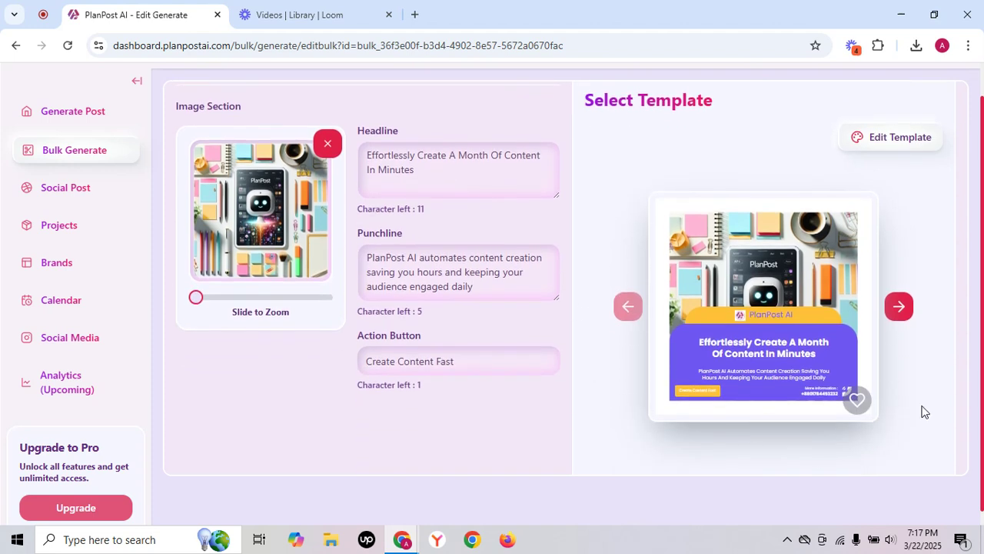
click(900, 305)
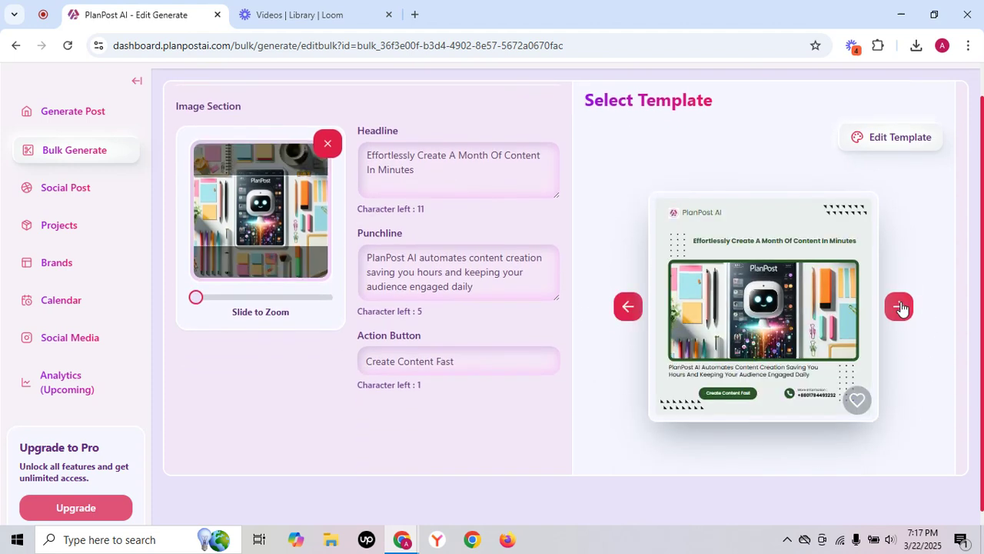
scroll(596, 308, down, 2)
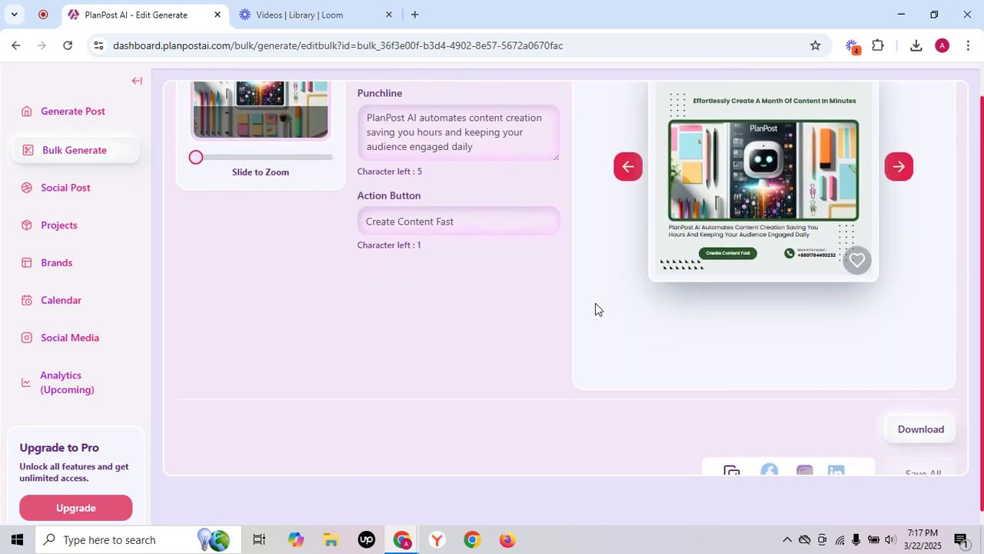
Open the third generated post, scheduled for 3/30/2025 at 4:15 PM, and examine its content, hashtags, image, headline, punchline and template.
scroll(595, 308, up, 2)
scroll(595, 307, up, 6)
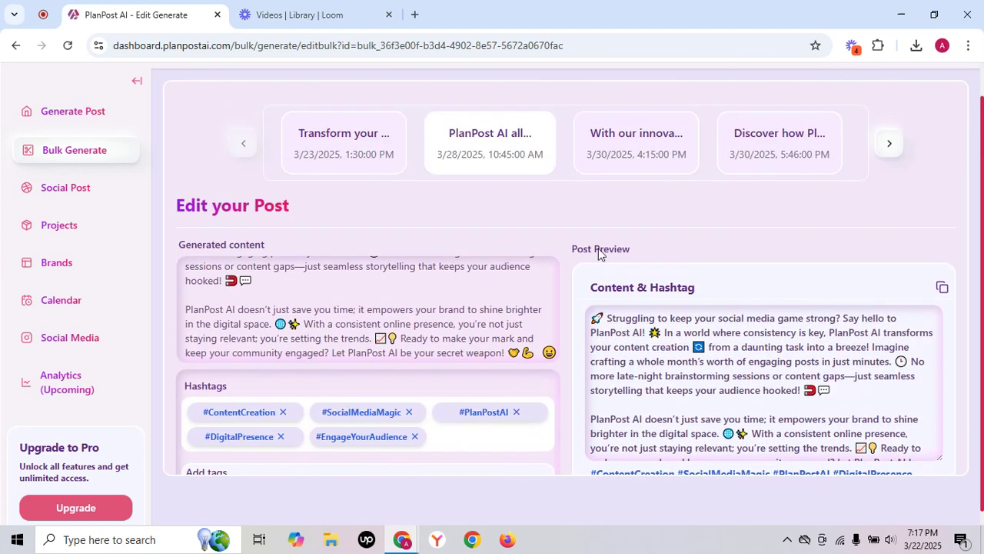
click(634, 150)
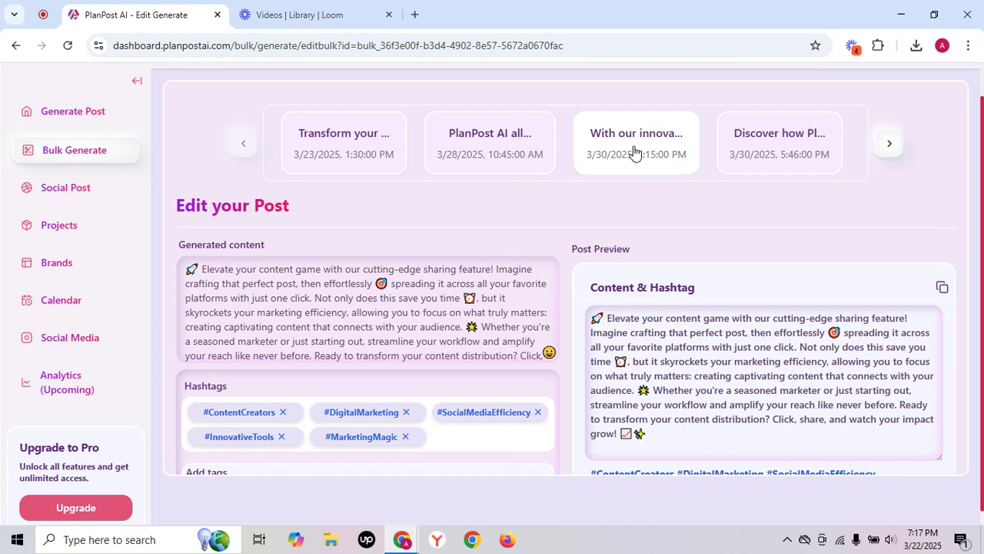
drag(192, 265, 333, 348)
scroll(325, 296, down, 1)
scroll(326, 296, up, 1)
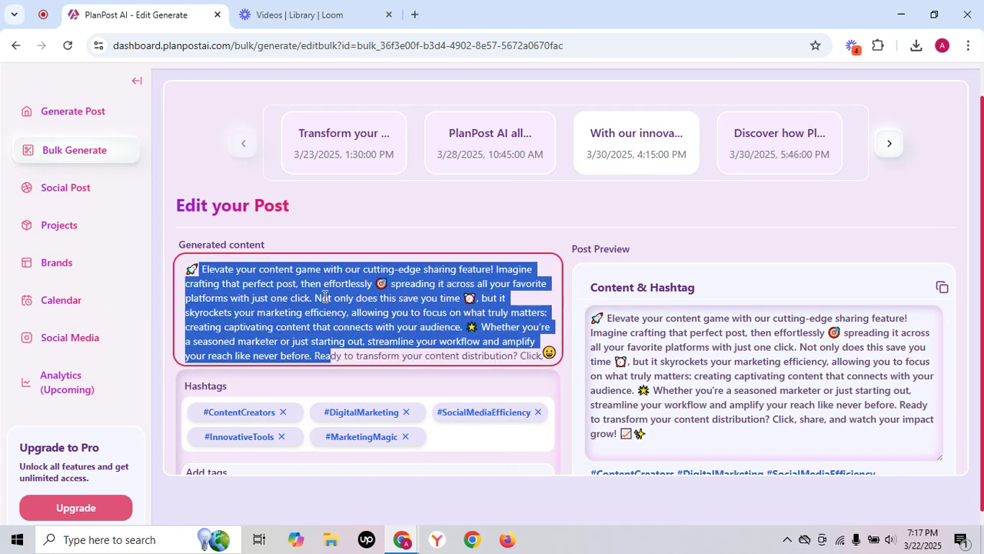
click(363, 269)
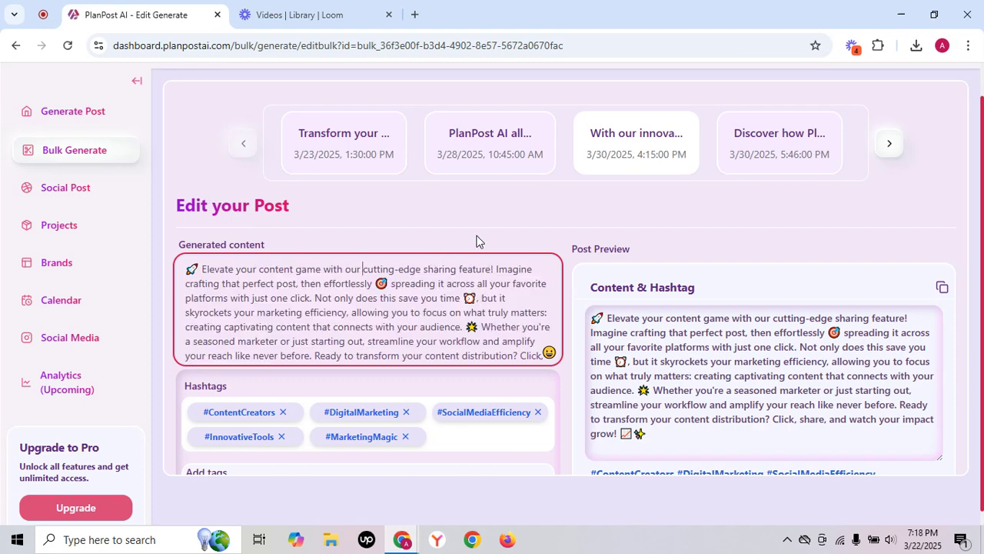
scroll(476, 241, down, 3)
scroll(449, 370, down, 2)
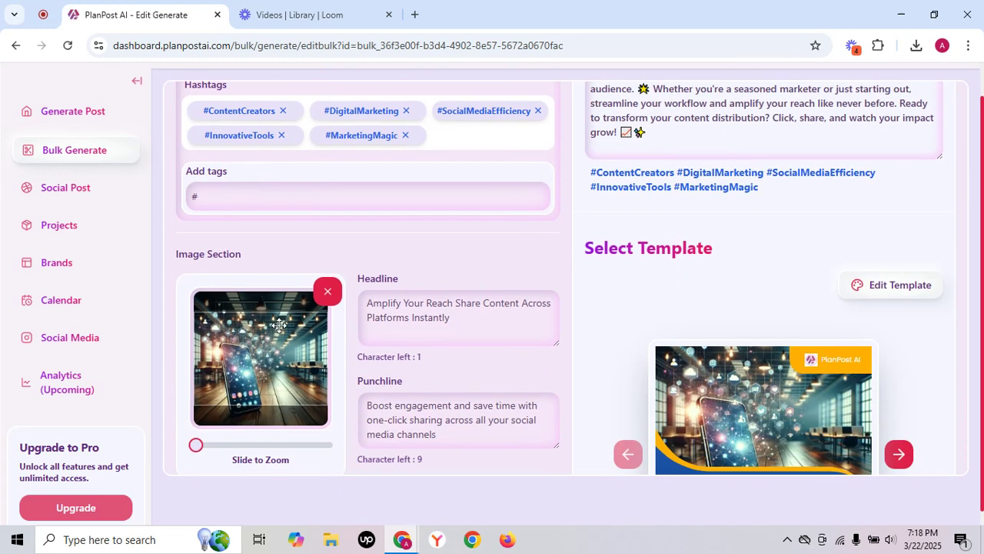
scroll(619, 354, down, 2)
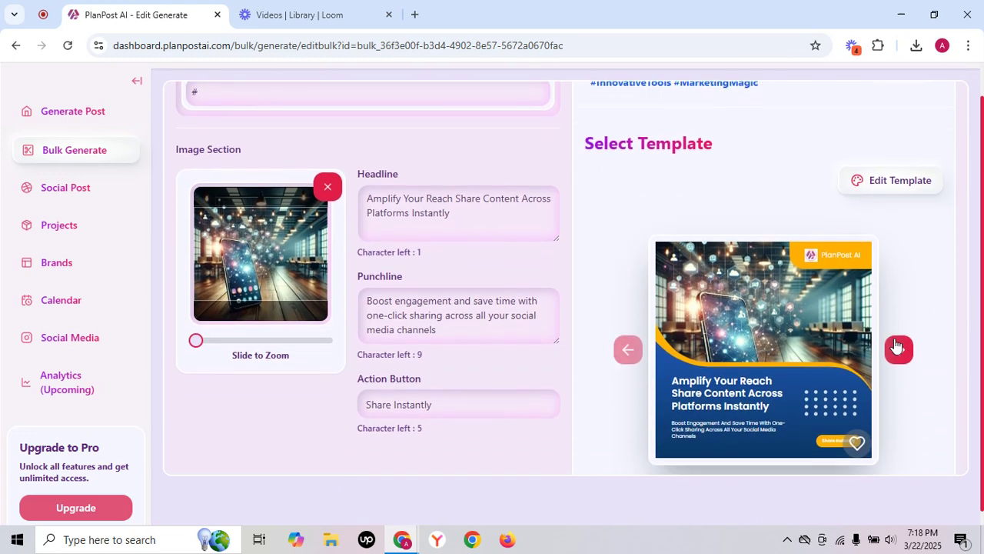
Switch the third generated post's template to the blue and purple design with the contact number at the bottom.
click(898, 348)
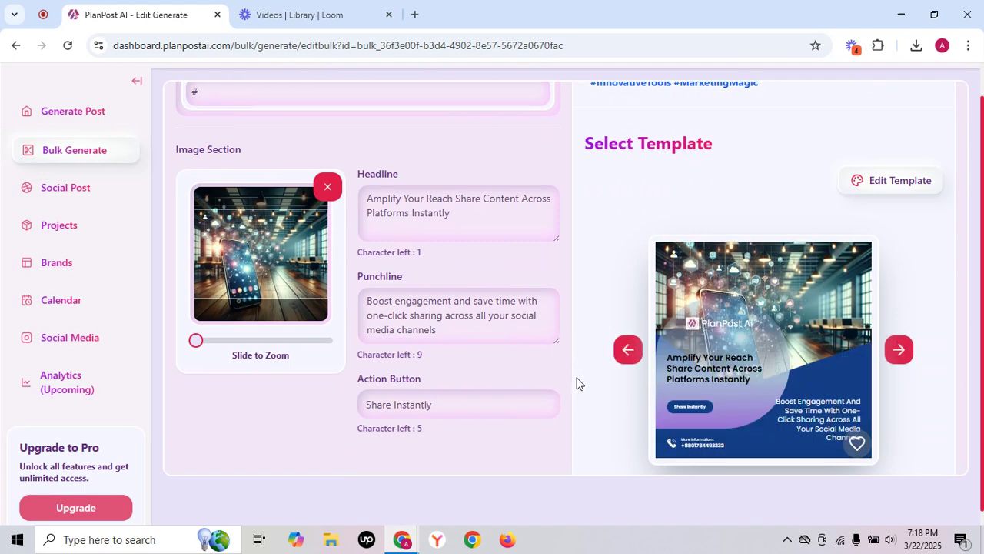
scroll(580, 383, down, 1)
scroll(580, 383, up, 1)
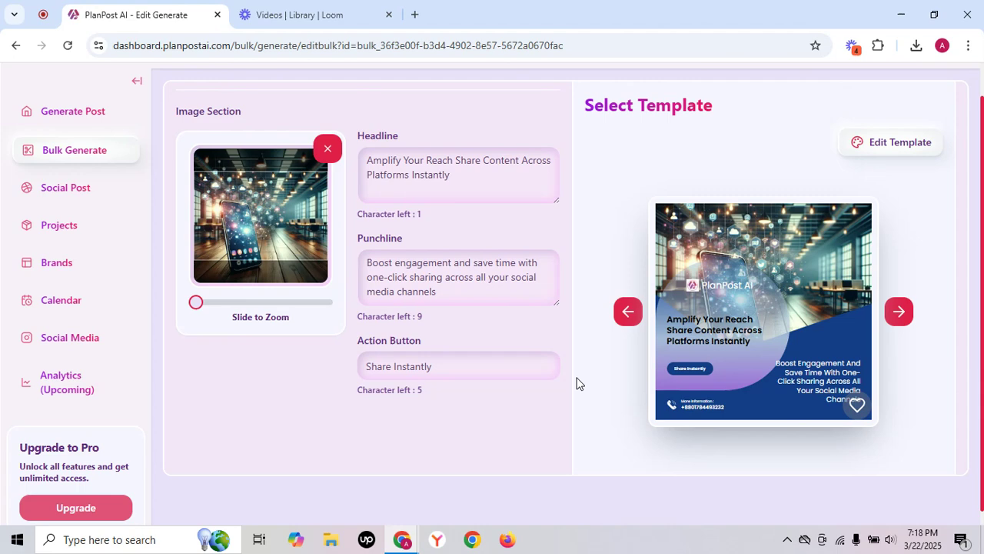
scroll(580, 383, up, 2)
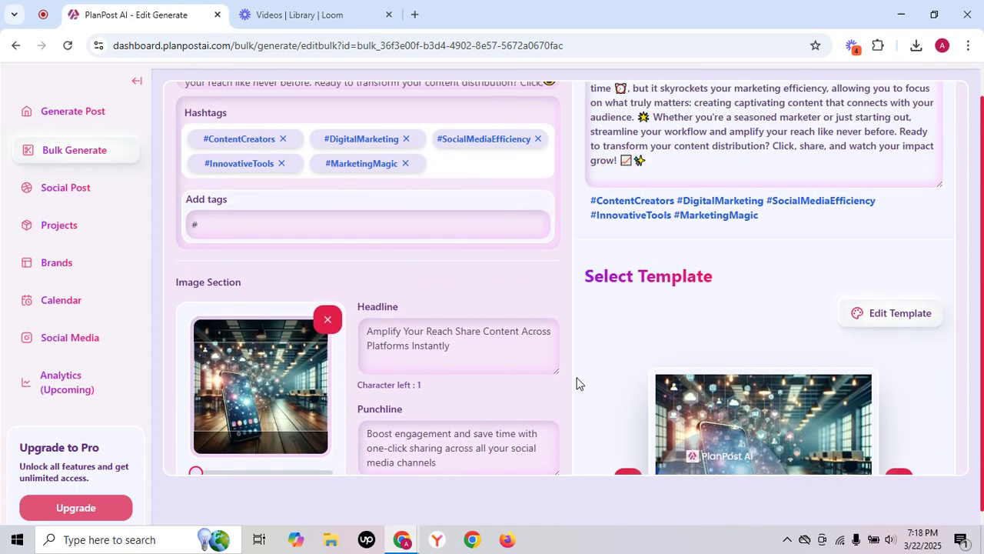
scroll(579, 383, up, 3)
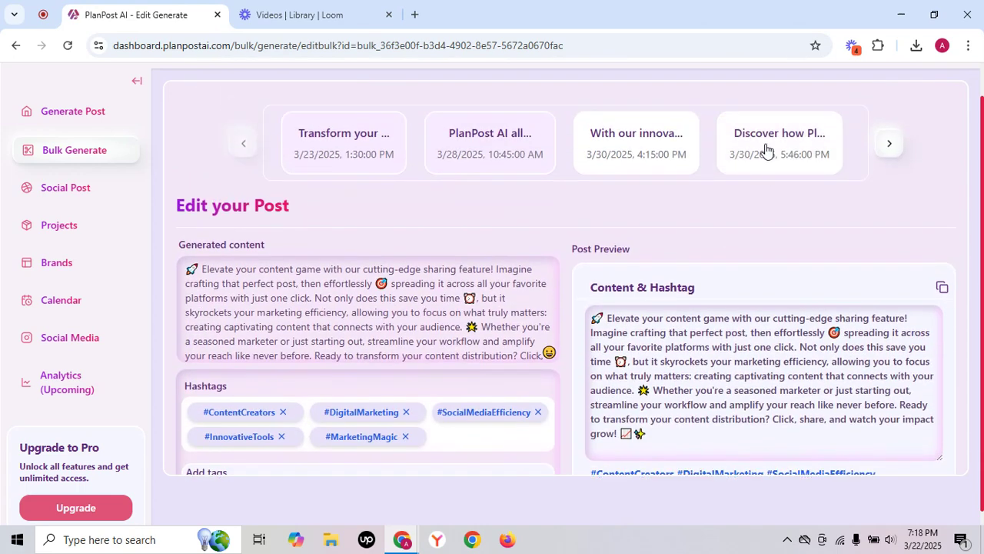
Open the fourth generated post, scheduled for 3/30/2025 at 5:46 PM, review it and switch its template to the next design.
click(765, 149)
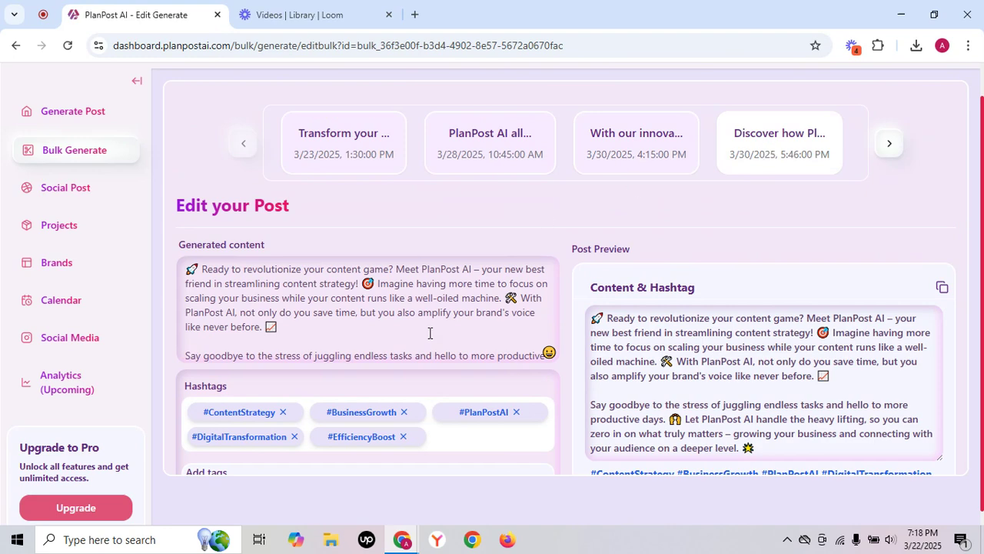
scroll(430, 332, down, 8)
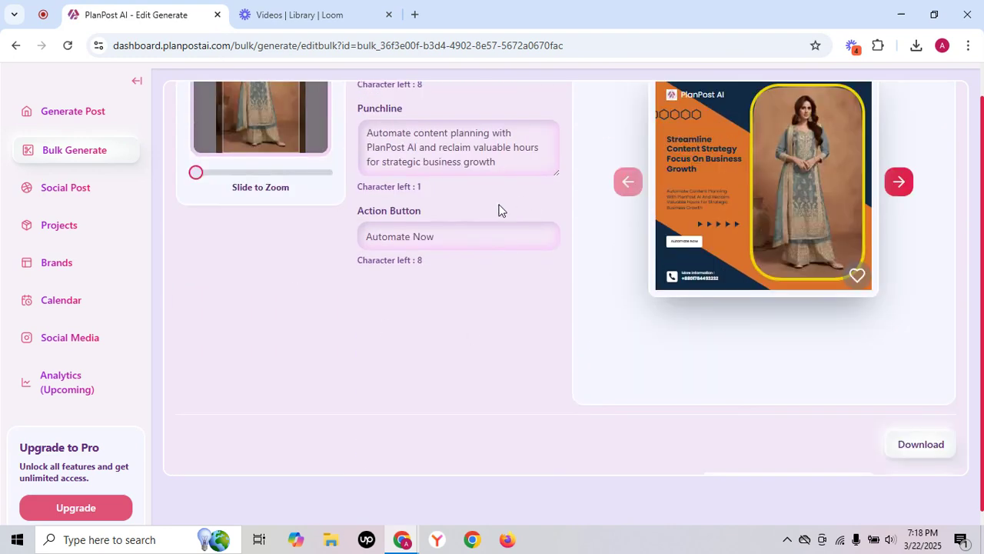
scroll(580, 279, up, 2)
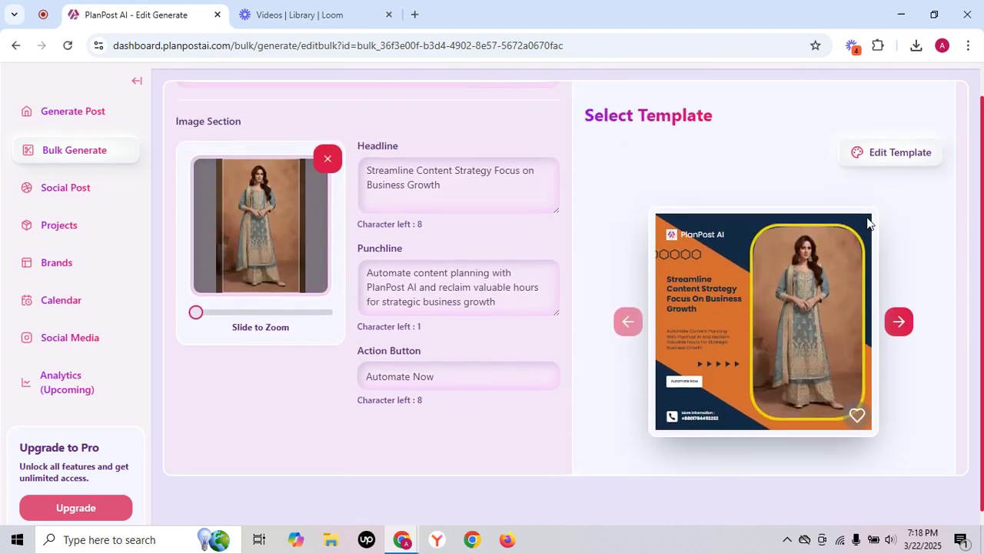
click(900, 321)
scroll(552, 279, up, 5)
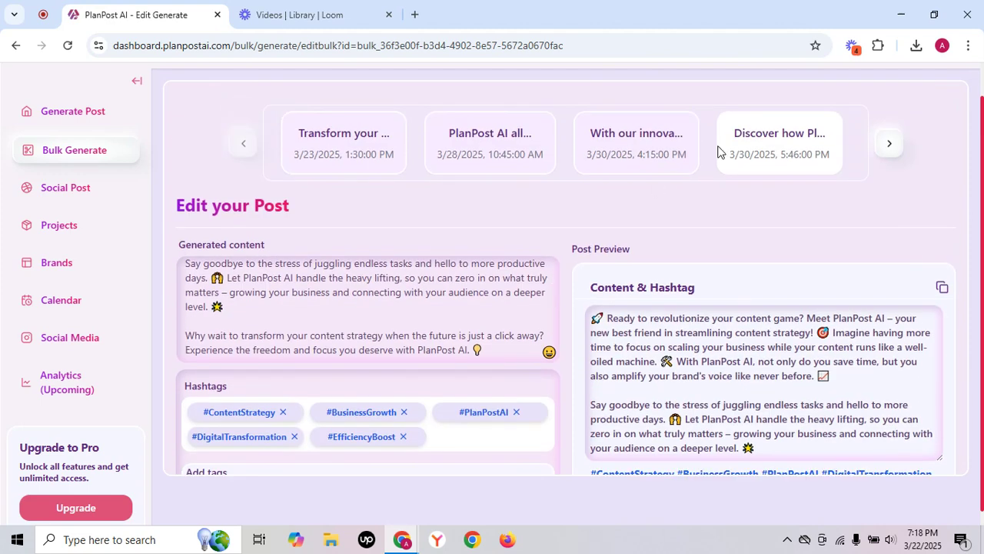
Open the fifth generated post, scheduled for 3/31/2025 at 10:30 PM, and add "!!!" to the end of its headline.
click(890, 144)
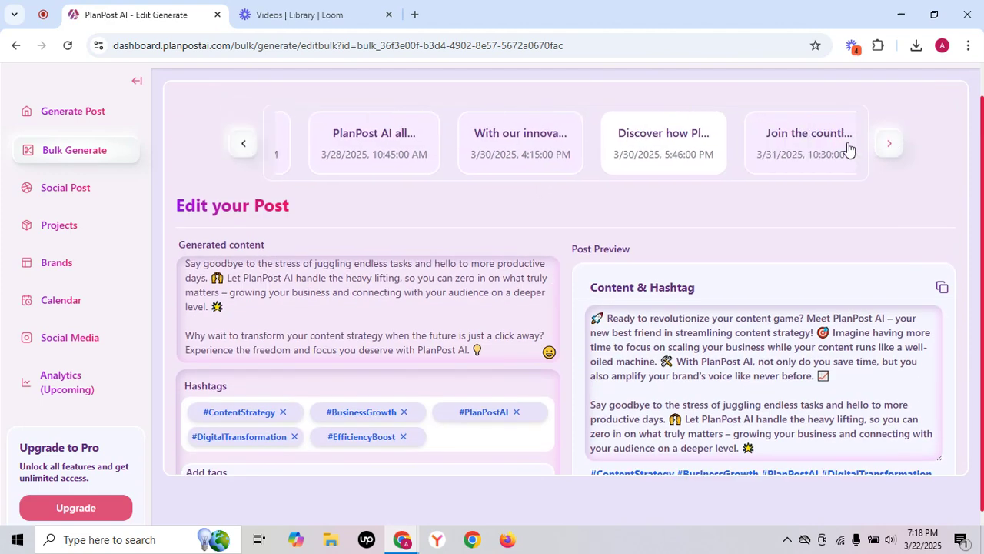
click(790, 140)
scroll(569, 357, down, 2)
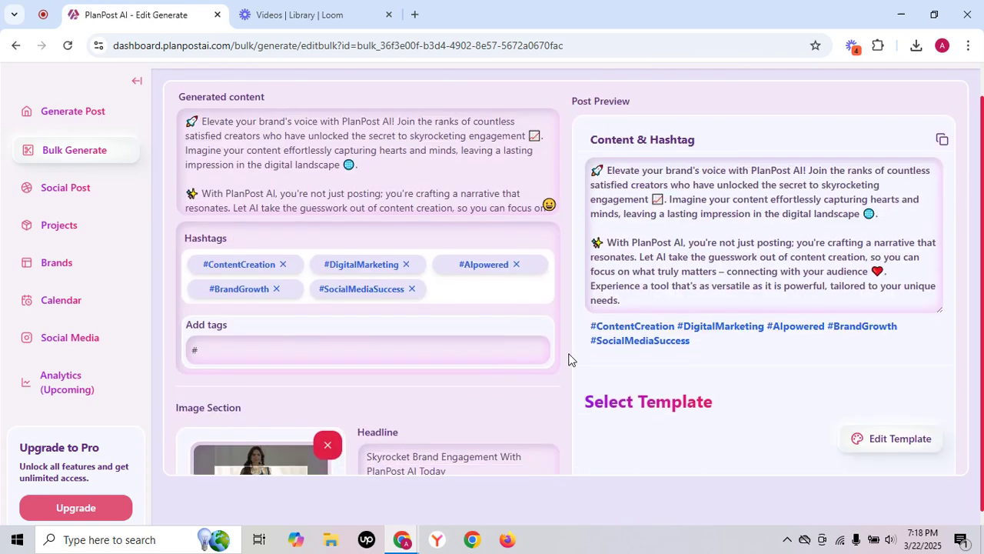
scroll(589, 367, down, 3)
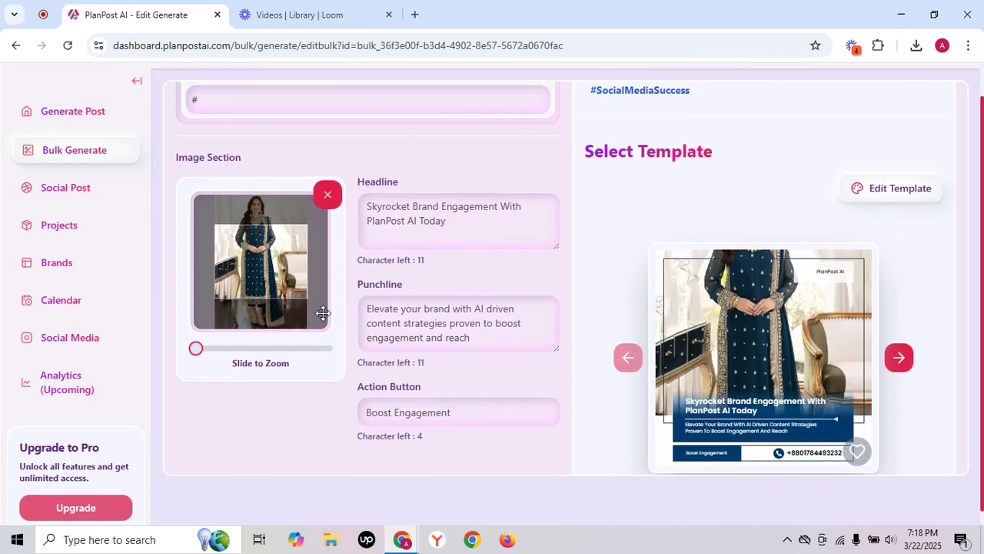
click(458, 230)
text(!!!)
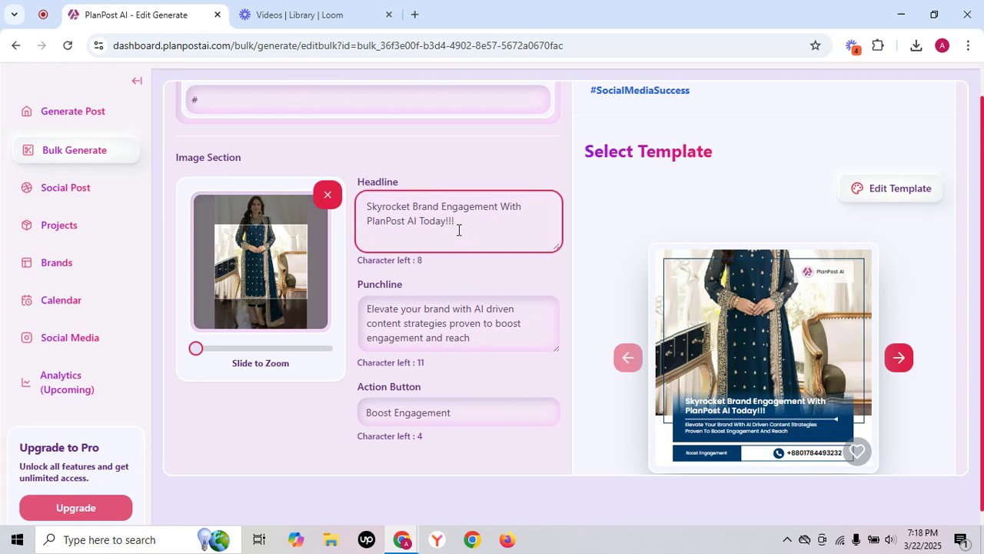
Recolour the fifth post's template with primary #d209e3, secondary #F717F3 and text #FF0000, and close the template colour editing.
click(913, 189)
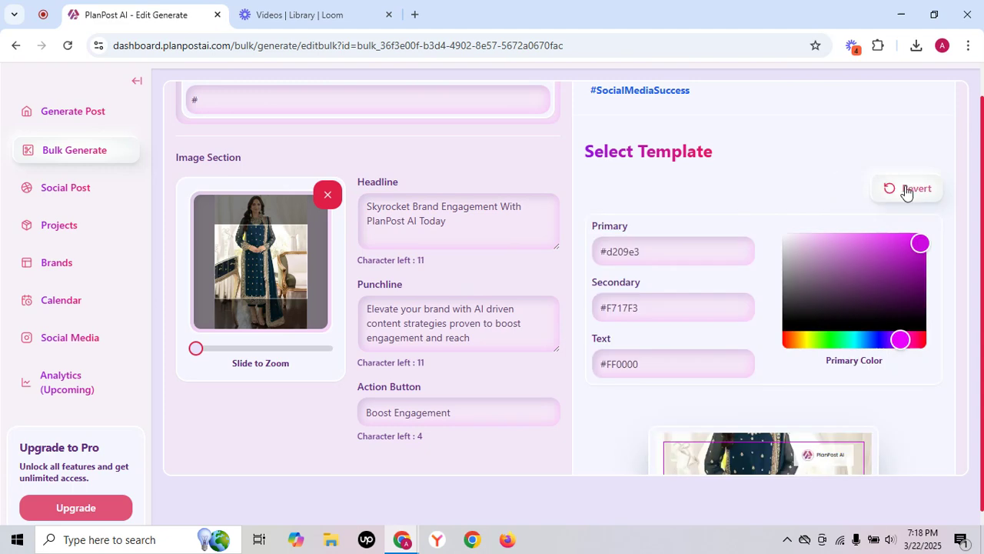
click(912, 189)
scroll(548, 283, down, 3)
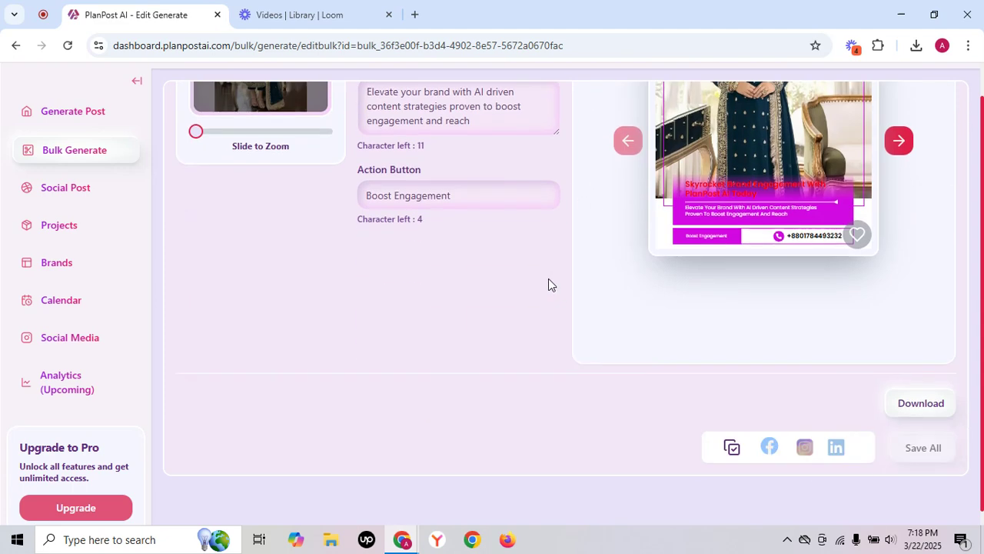
Select Facebook, Instagram and LinkedIn together as the platforms for saving the generated posts.
scroll(549, 283, down, 1)
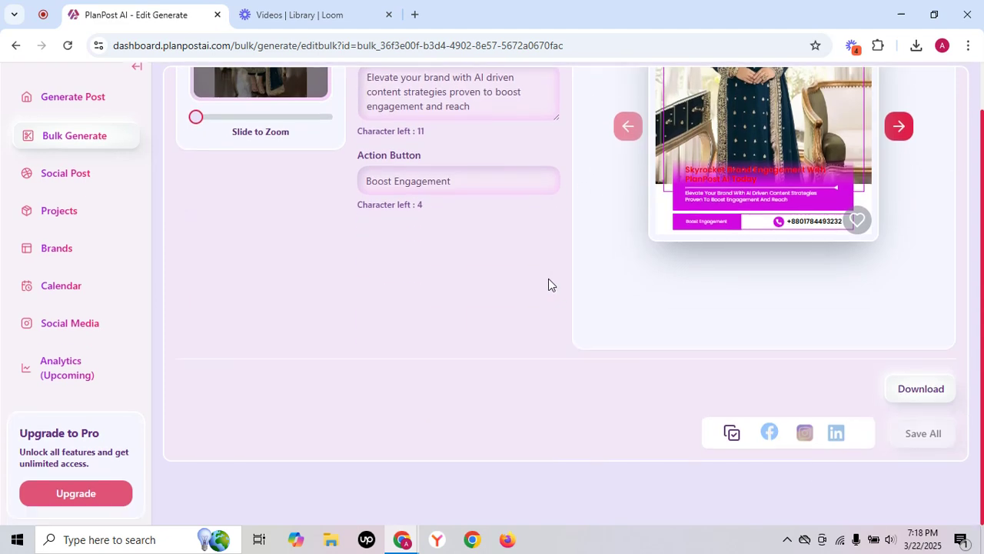
click(732, 432)
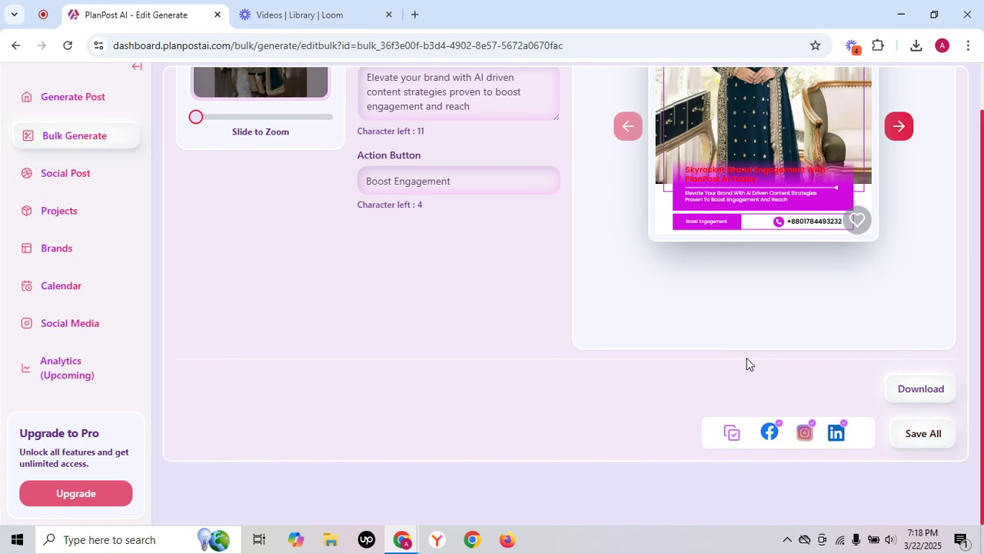
scroll(625, 269, up, 5)
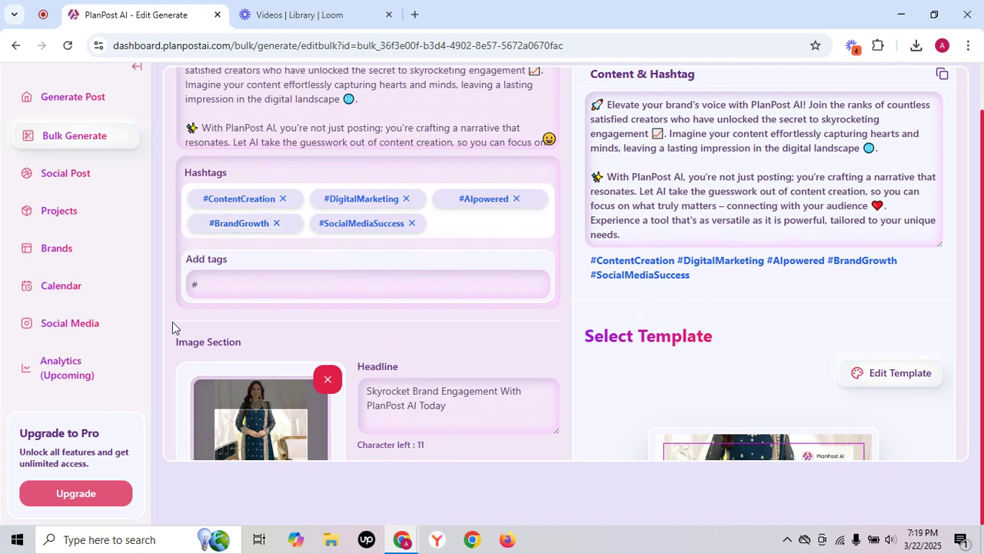
Open the Social Post composer and select Facebook, Instagram, LinkedIn and X as target platforms.
click(77, 180)
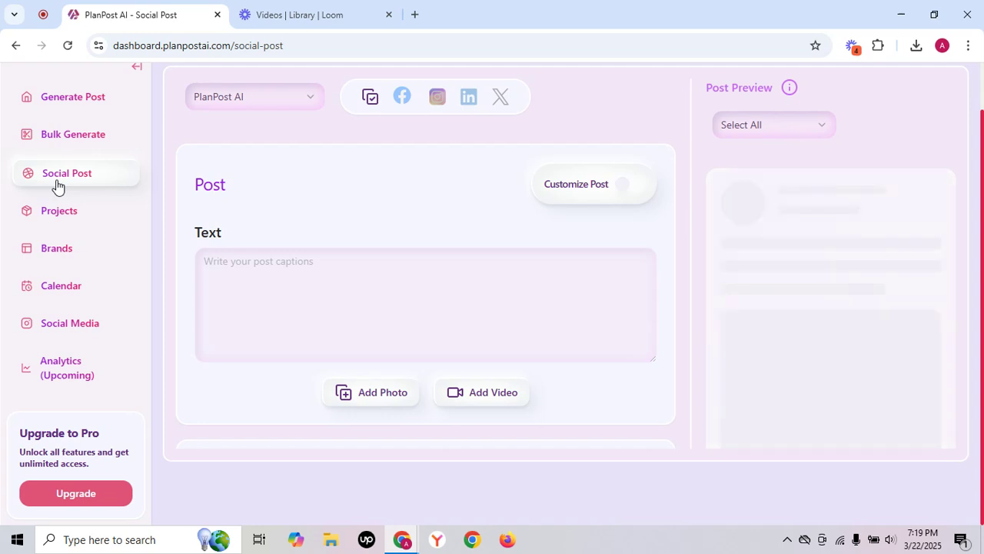
click(372, 103)
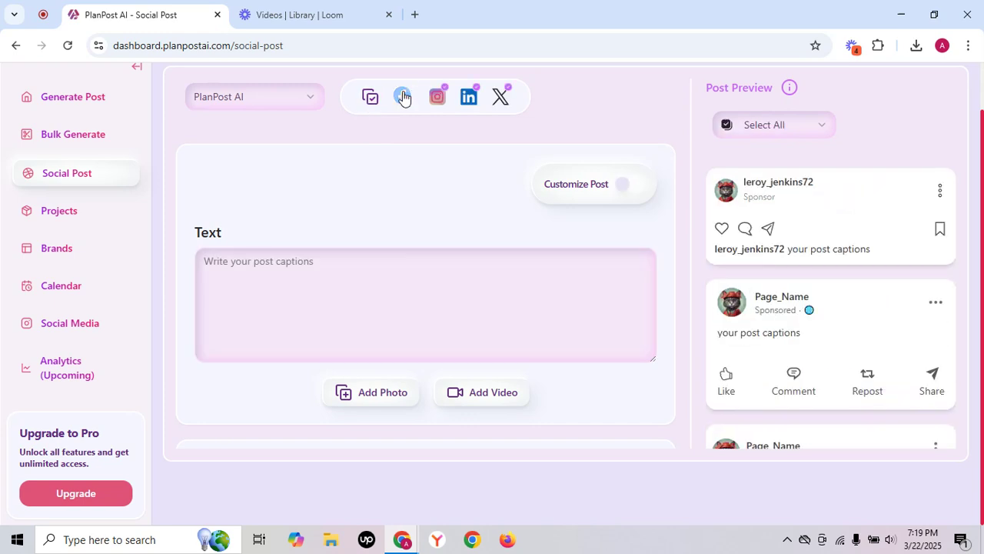
click(403, 97)
click(439, 96)
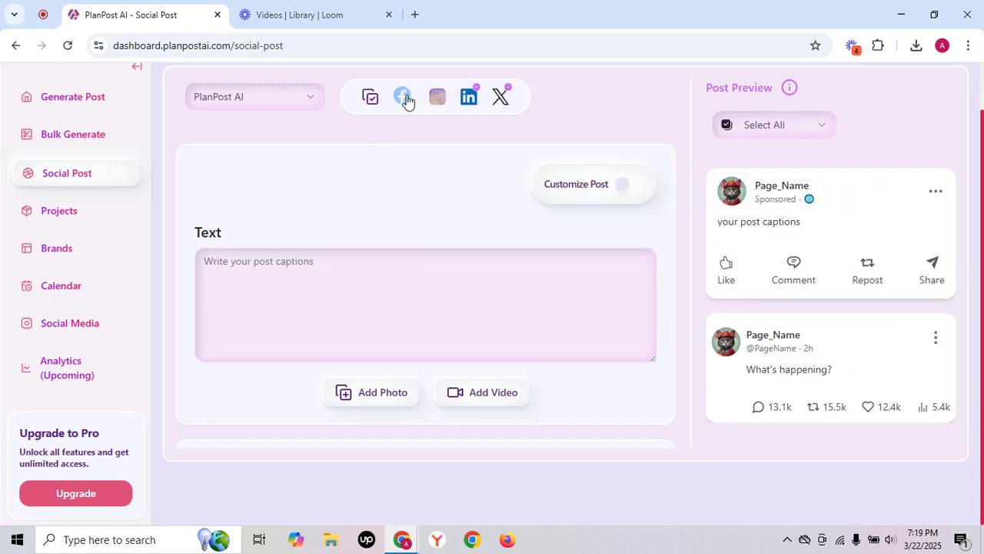
click(407, 100)
click(438, 98)
Write the post caption "We are the best platform for content gen".
click(291, 277)
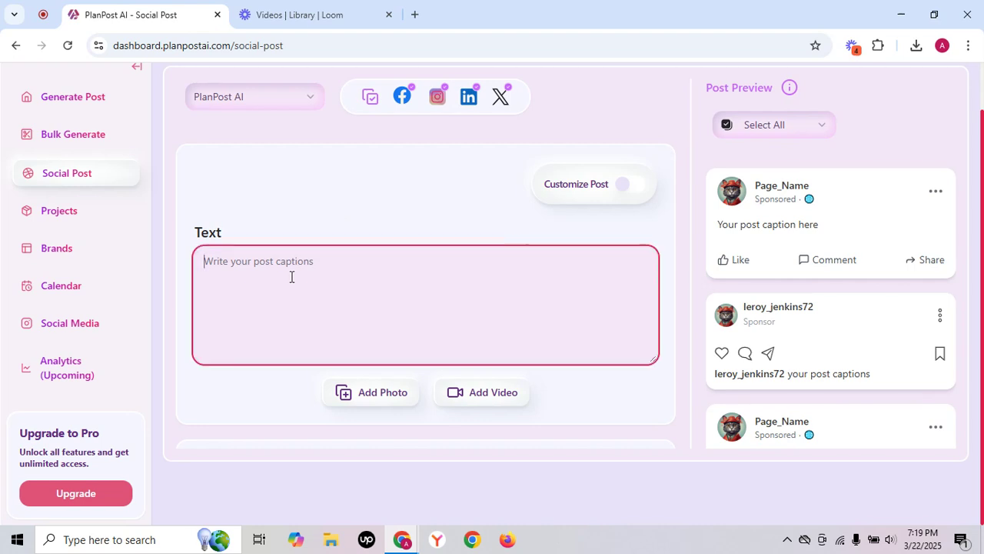
text(We are b)
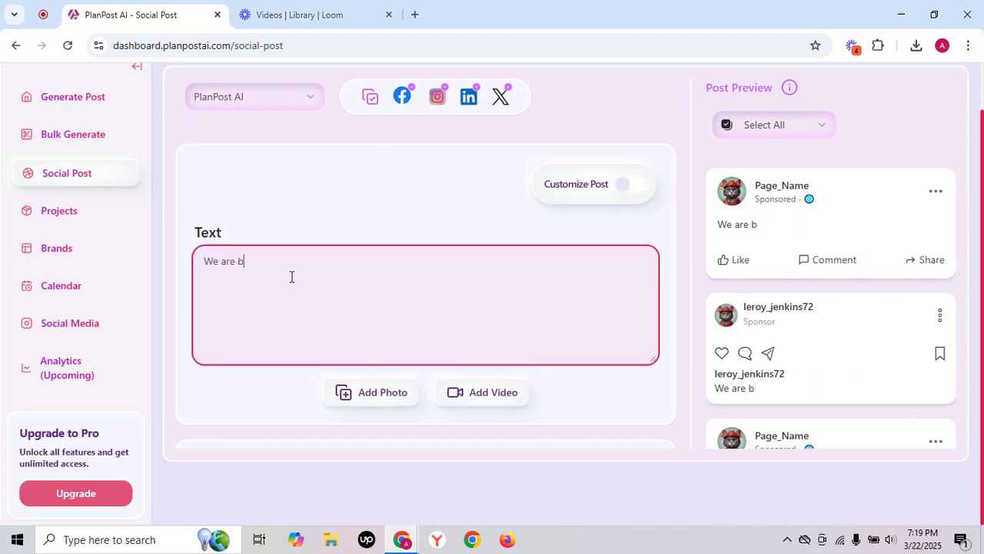
key(BackSpace)
text(the best pla)
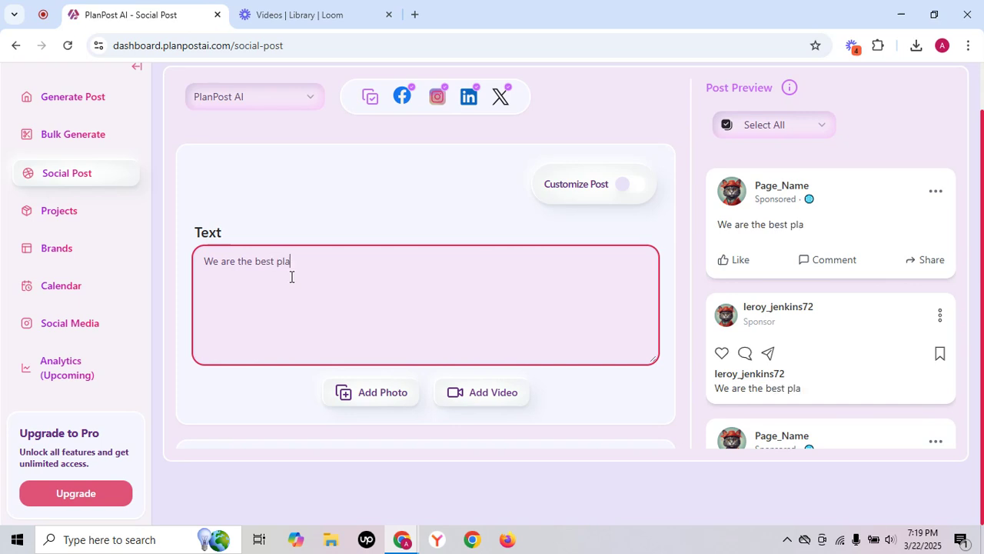
text(tform for content g)
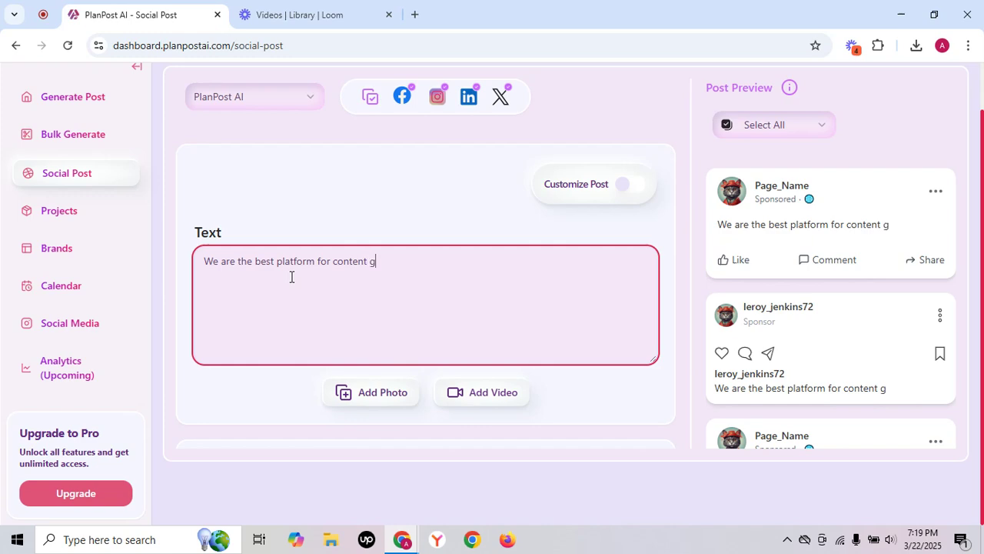
text(en)
Add the photo planpost ai_by_planpostai.jpg from the Downloads folder to the post.
click(368, 402)
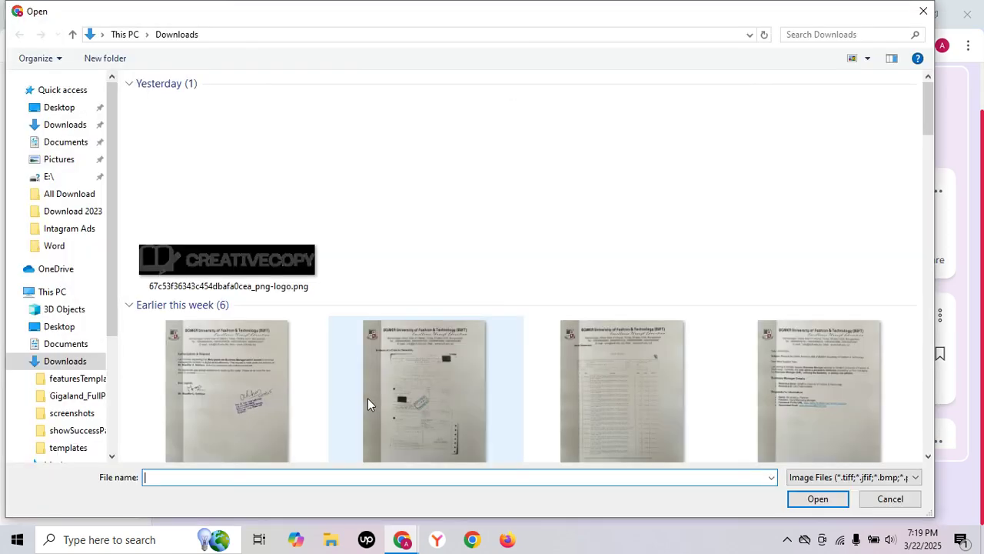
click(284, 214)
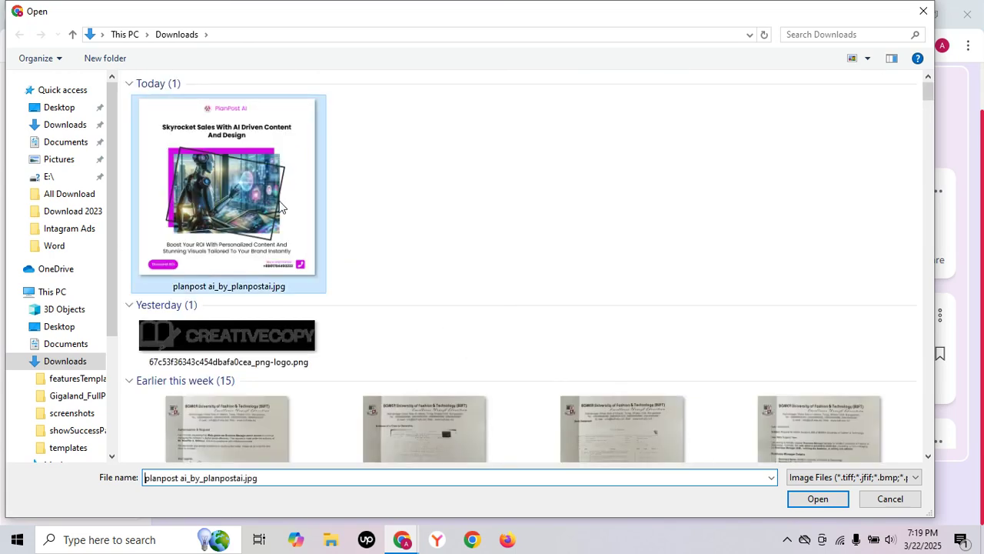
click(813, 497)
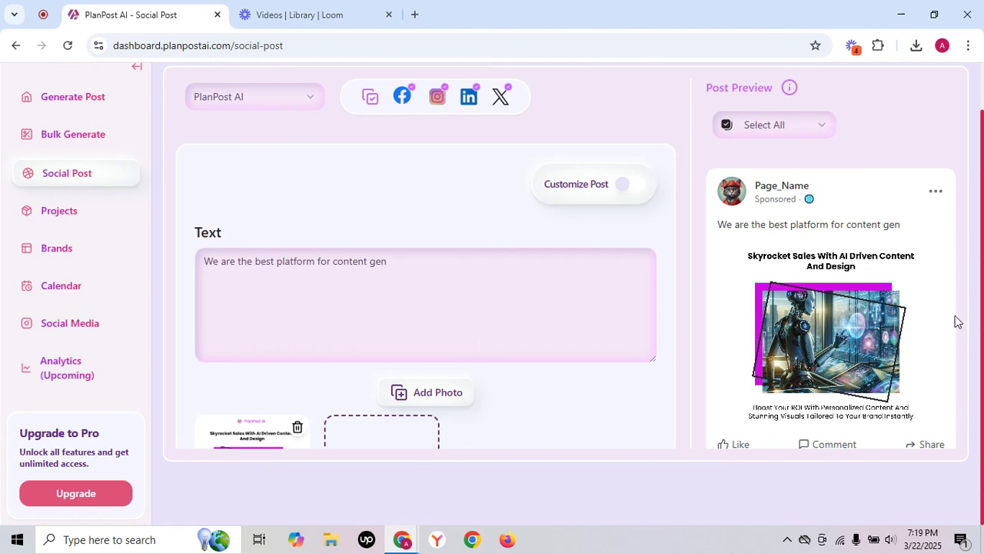
Turn on post scheduling to examine its platform, date and time options, and turn it off again.
scroll(597, 343, down, 3)
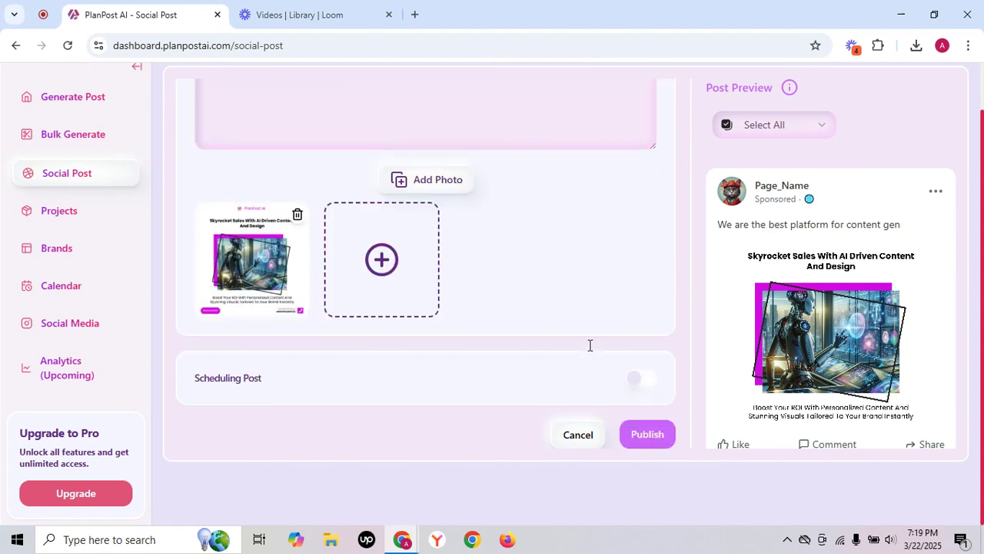
click(633, 378)
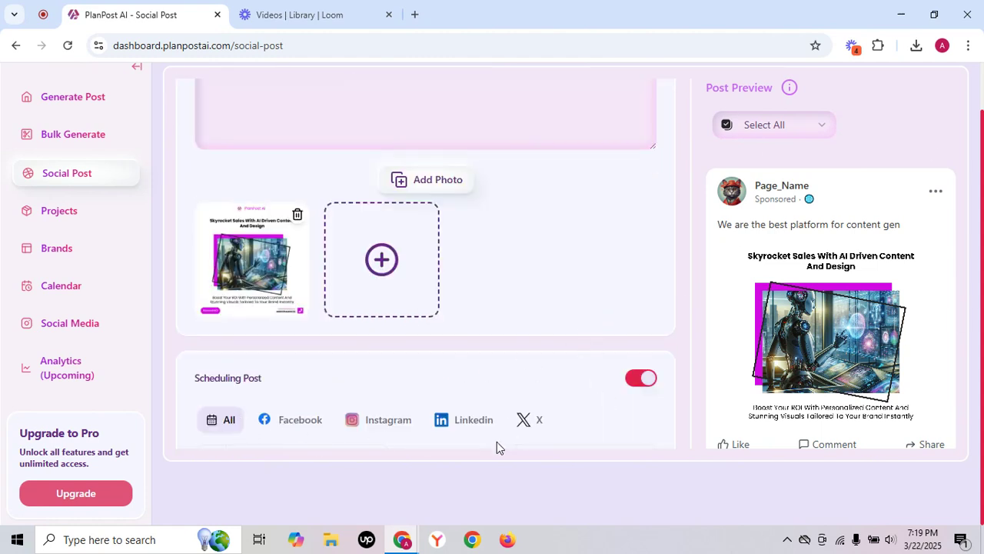
scroll(496, 444, down, 1)
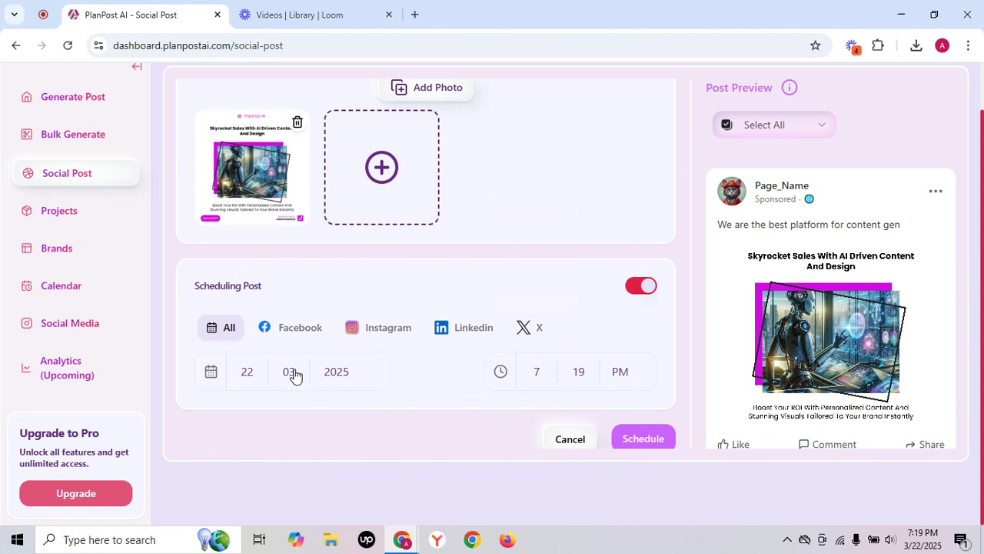
click(643, 289)
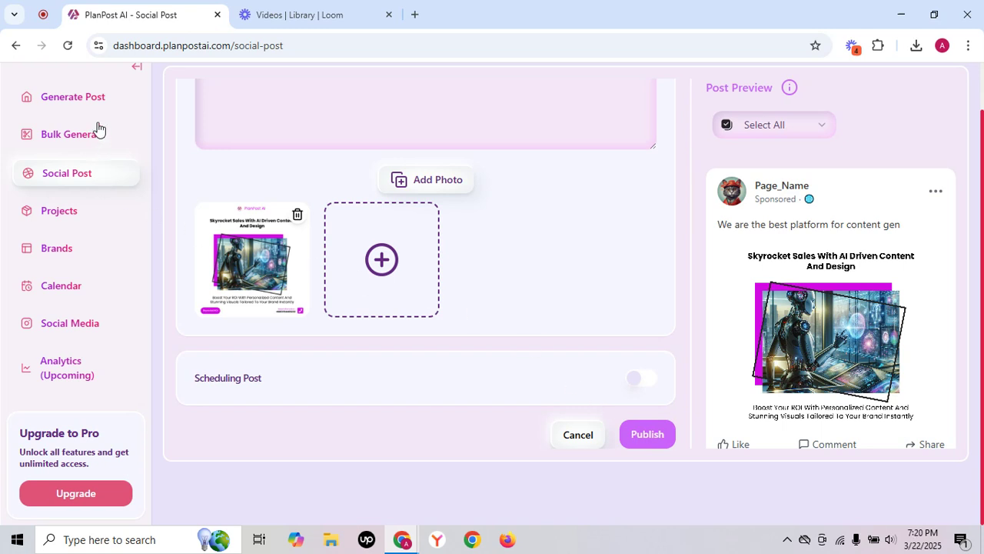
Return to the Generate Post page for creating posts with AI.
click(97, 97)
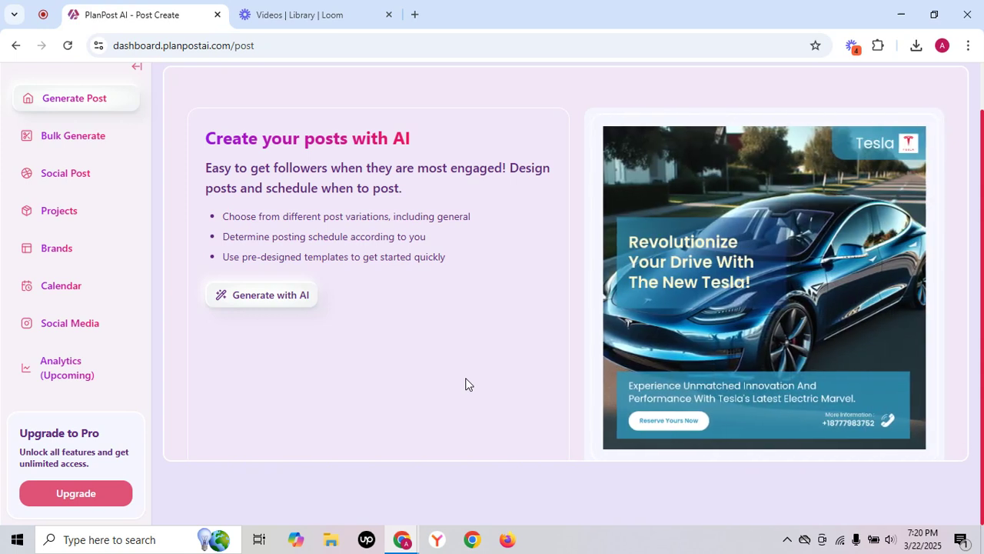
mouse_move(405, 536)
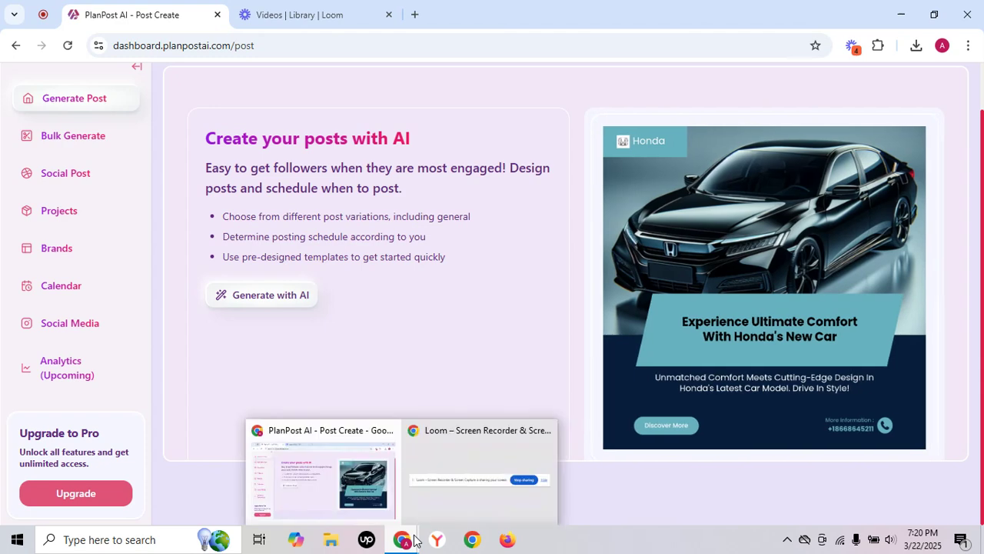
click(496, 480)
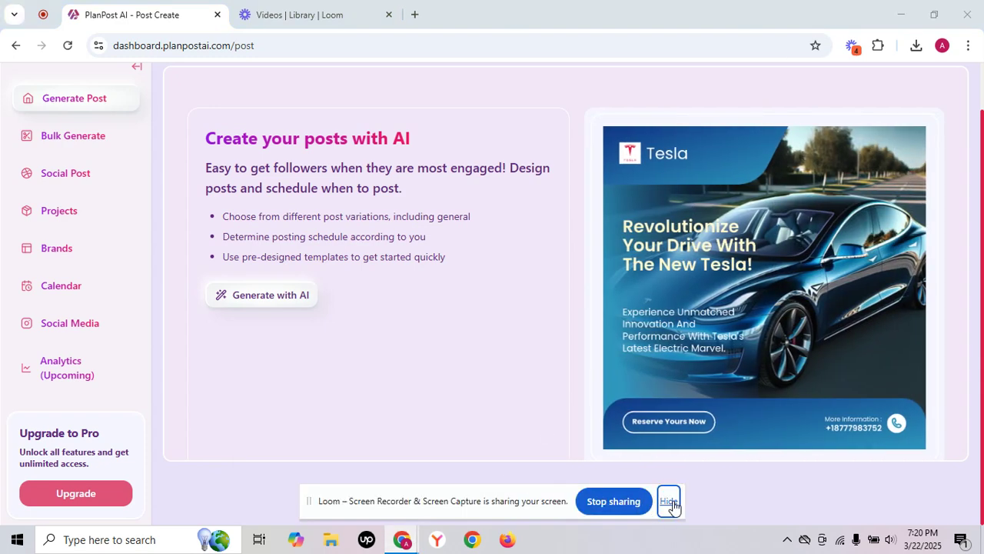
click(668, 501)
mouse_move(404, 540)
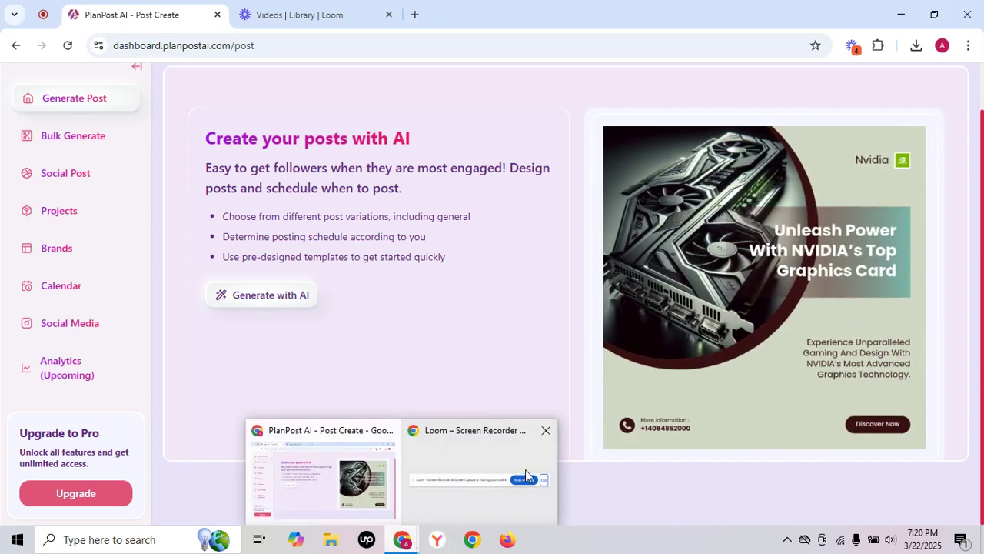